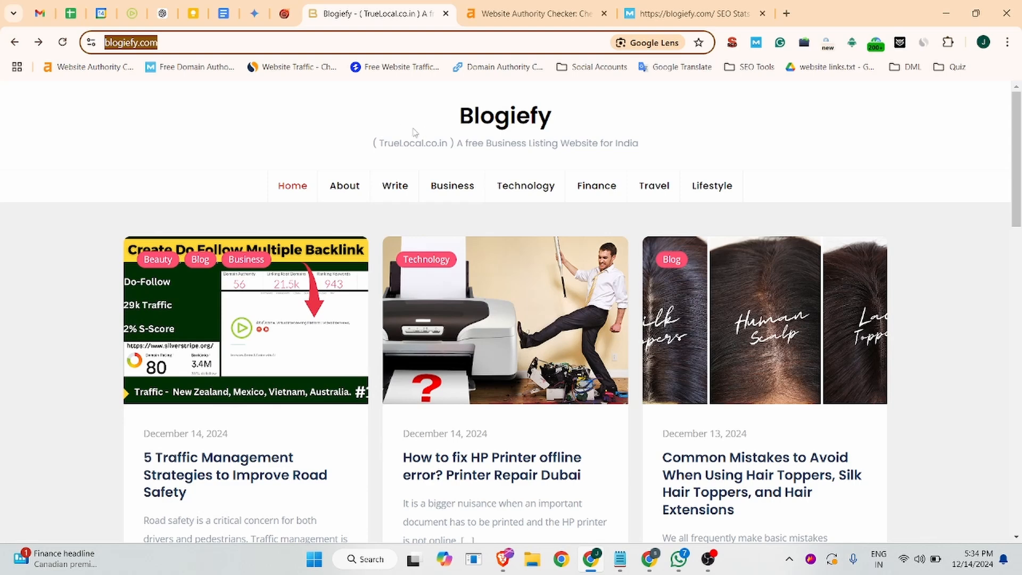
Step: Point out the Blogiefy site name and address, and switch to the other browser window showing the published road safety article
left_click_drag(420, 108, 571, 112)
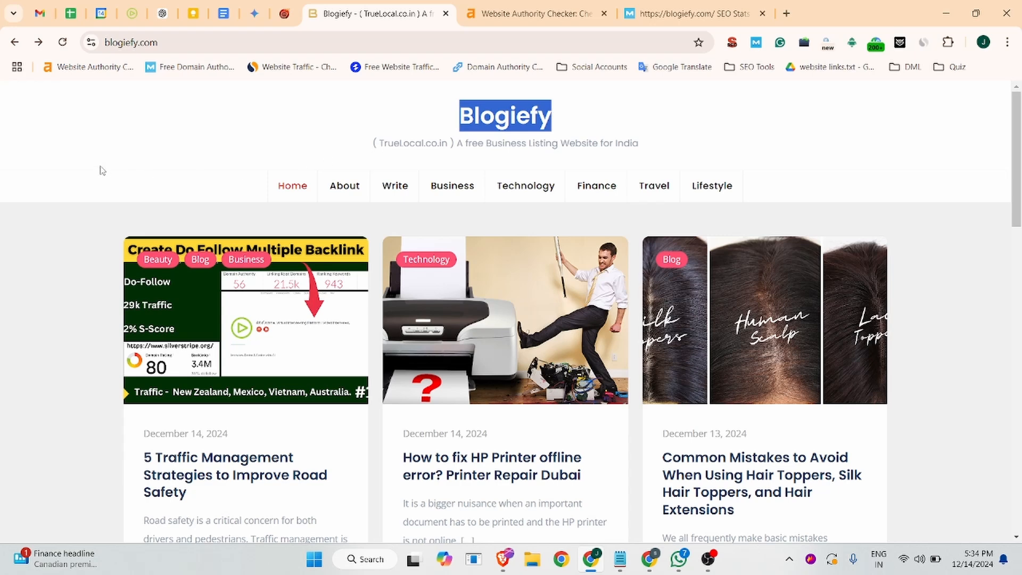
left_click(176, 46)
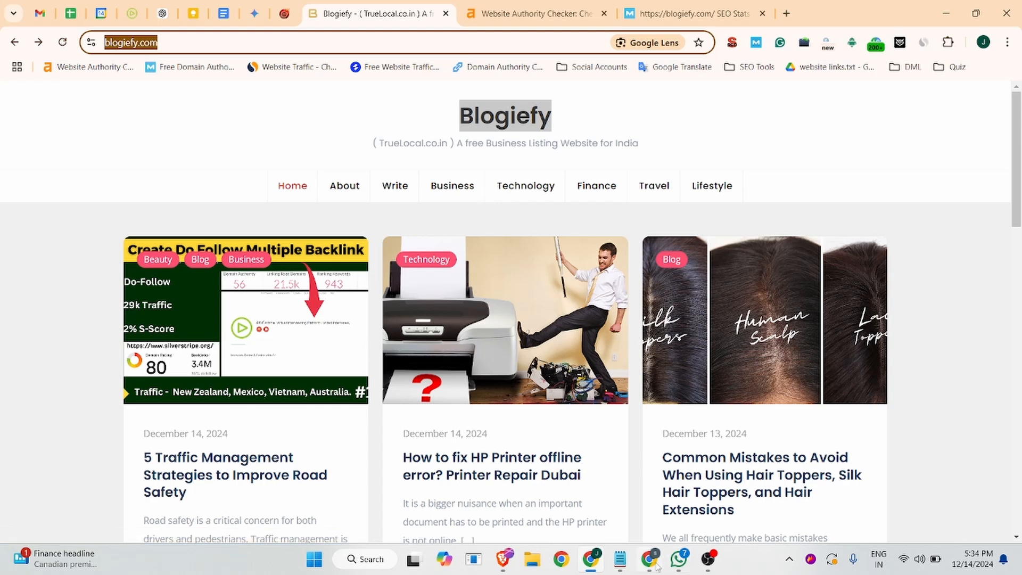
mouse_move(646, 560)
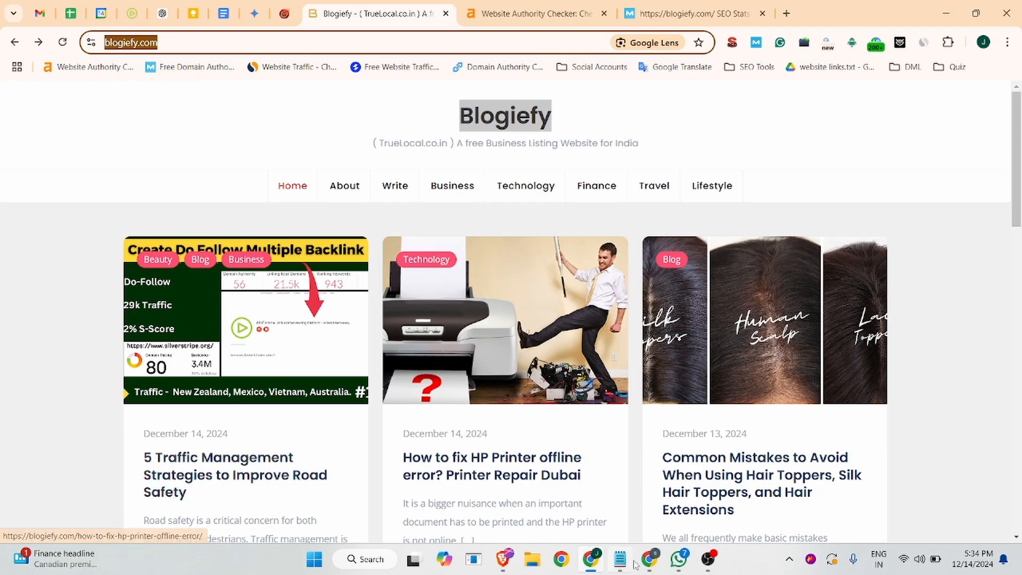
left_click(652, 566)
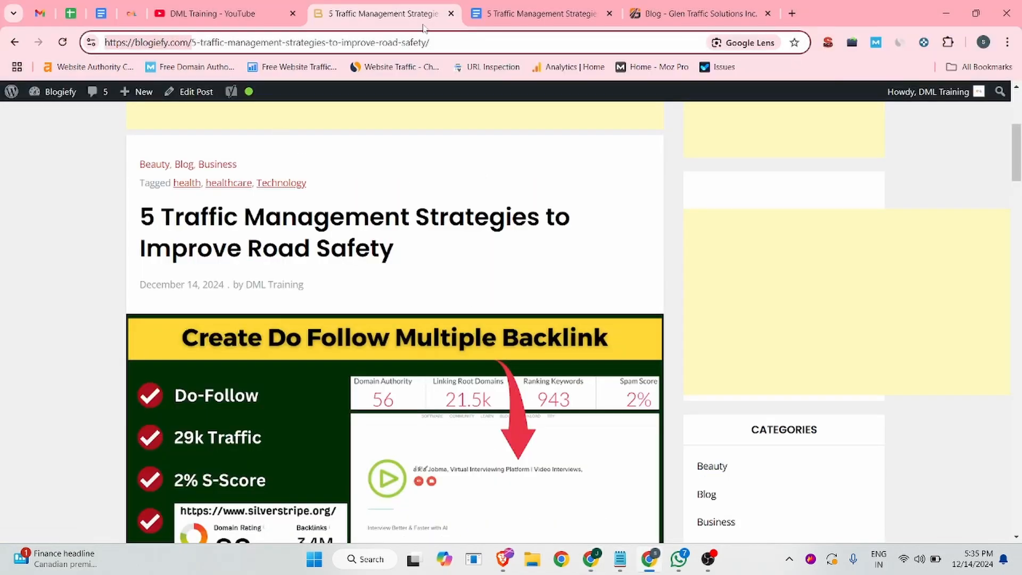
Step: Return to the first browser window and review blogiefy.com's Ahrefs authority results and Moz domain analysis
left_click(601, 564)
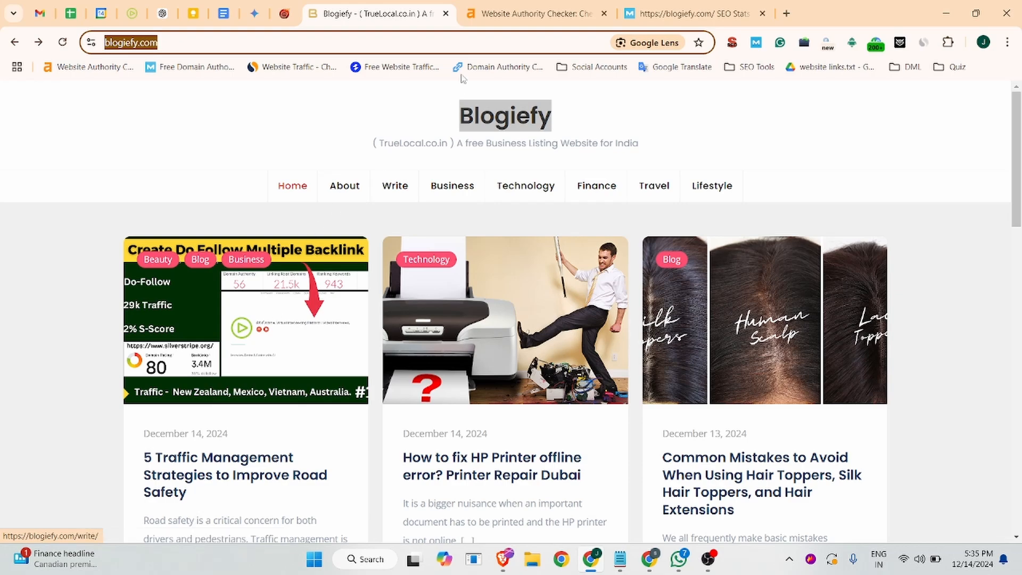
left_click(492, 16)
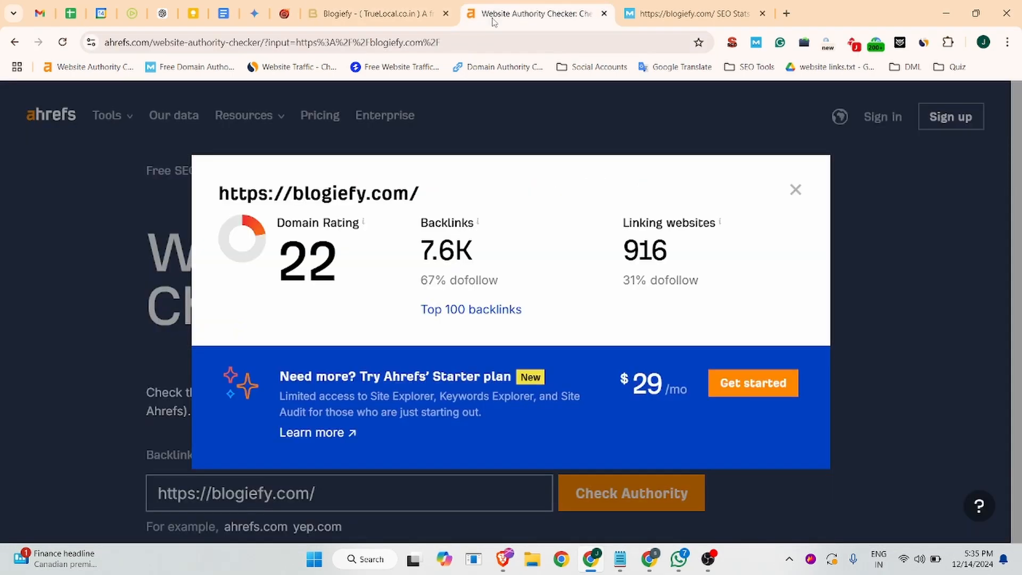
left_click(695, 13)
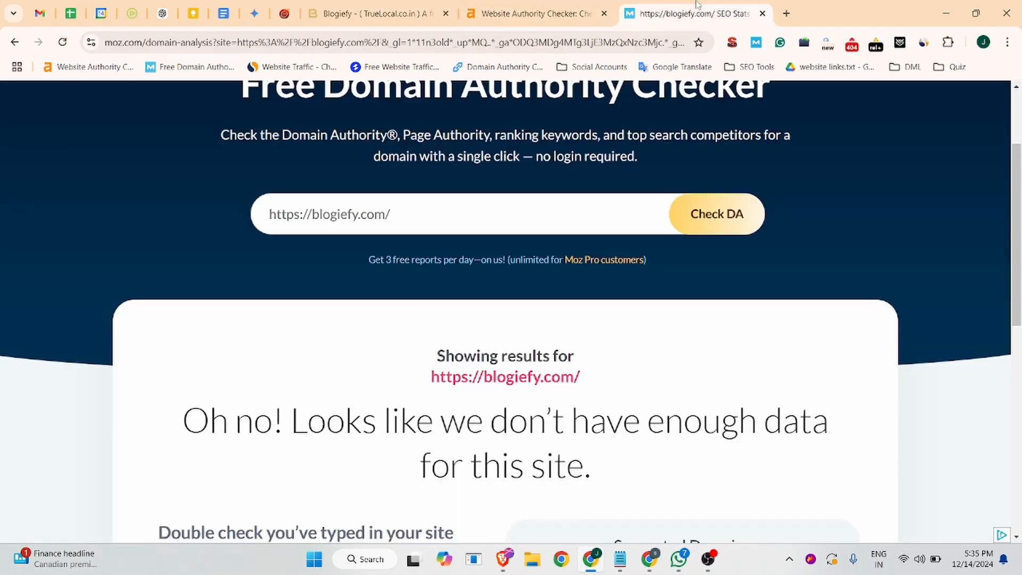
scroll(352, 298, "down", 3)
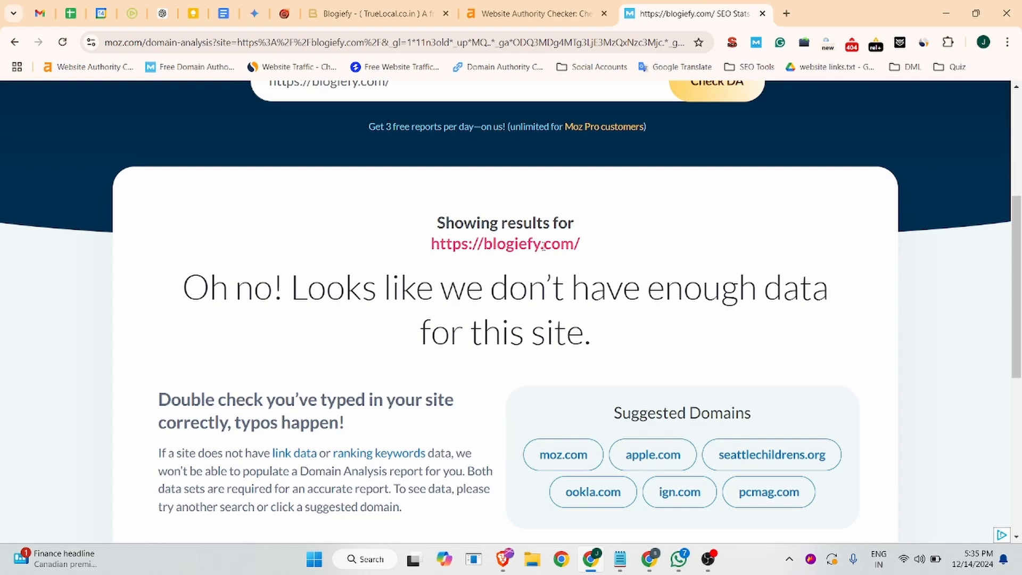
Step: Review blogiefy.com's visits, keywords, ranking, geography and traffic sources with the Similarweb extension from the Blogiefy homepage
left_click(410, 11)
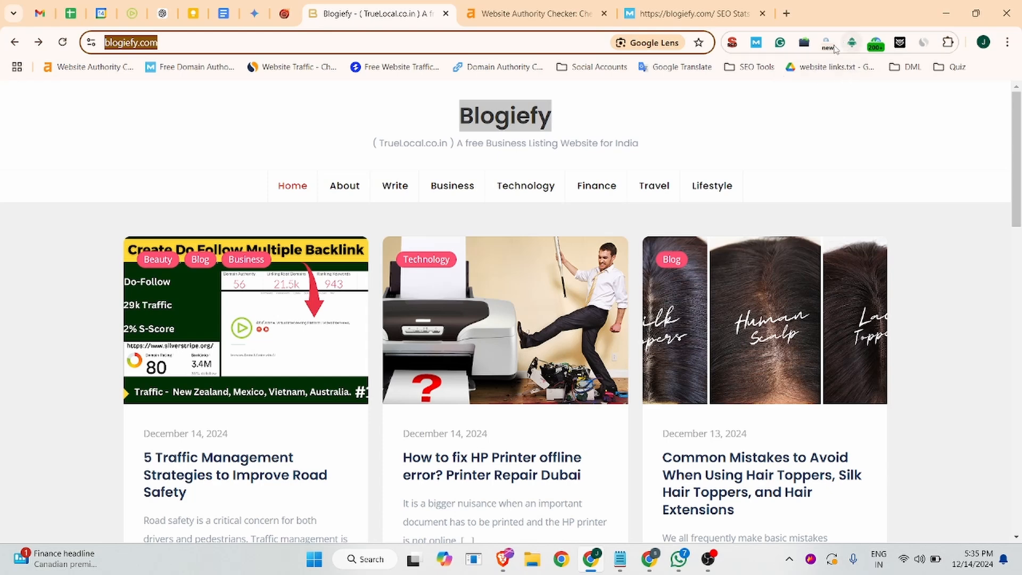
left_click(923, 42)
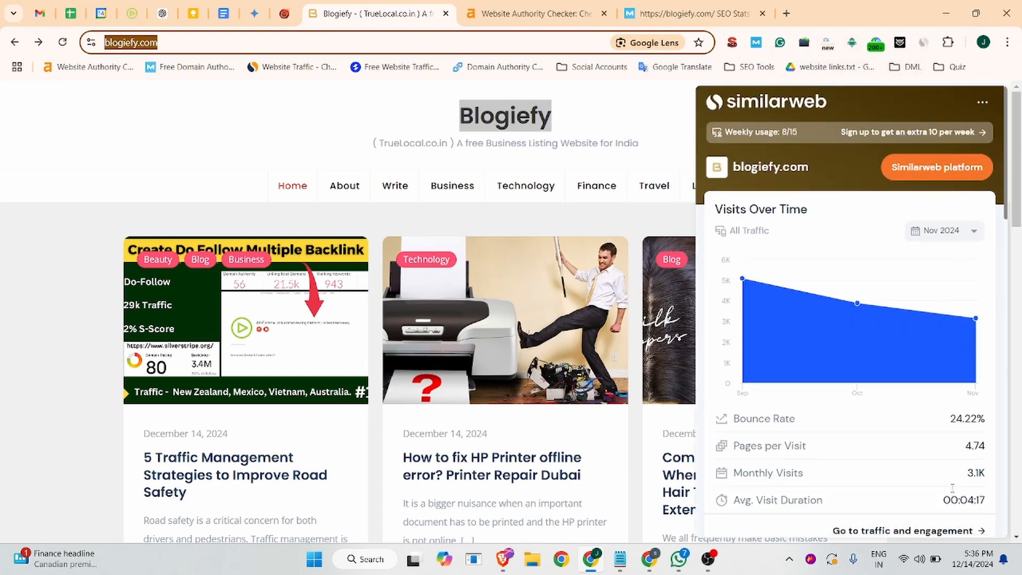
scroll(952, 487, "down", 4)
scroll(958, 348, "down", 1)
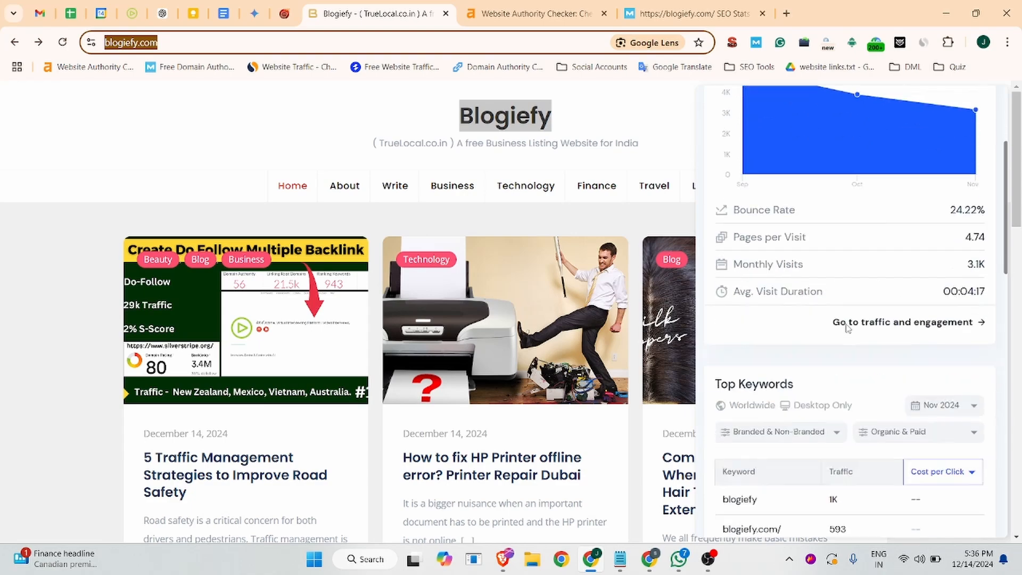
scroll(848, 325, "down", 15)
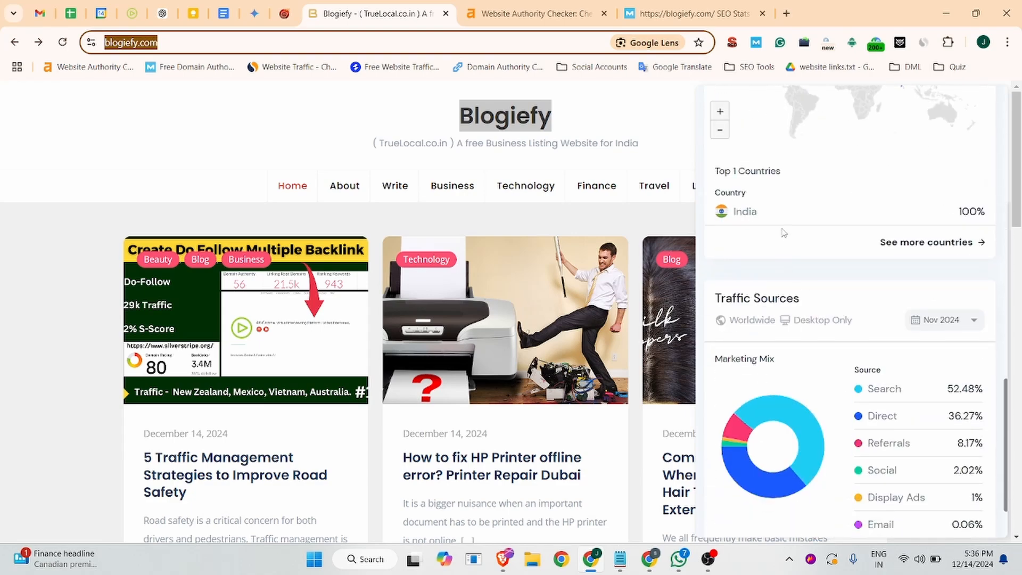
scroll(783, 233, "up", 10)
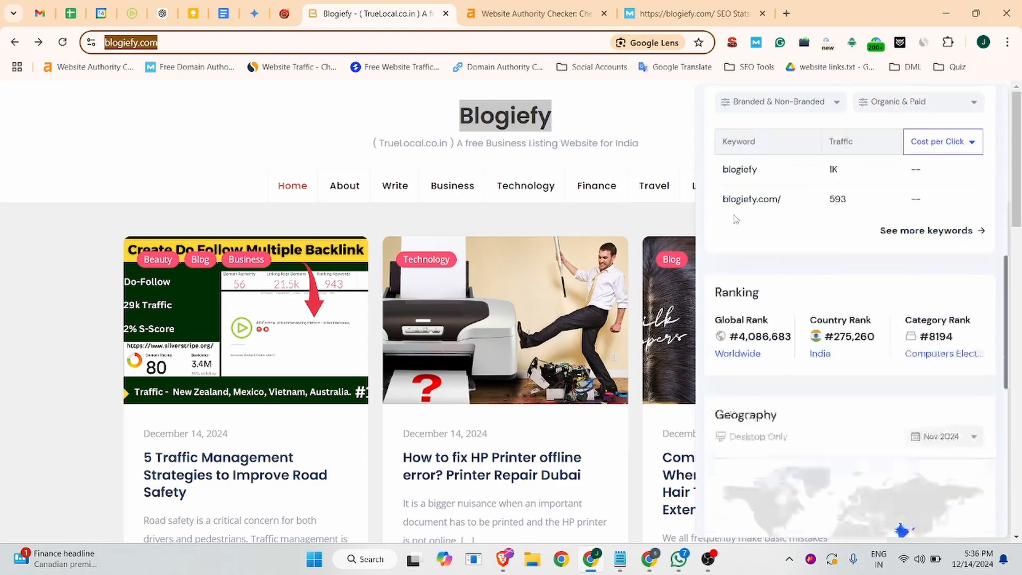
left_click(347, 133)
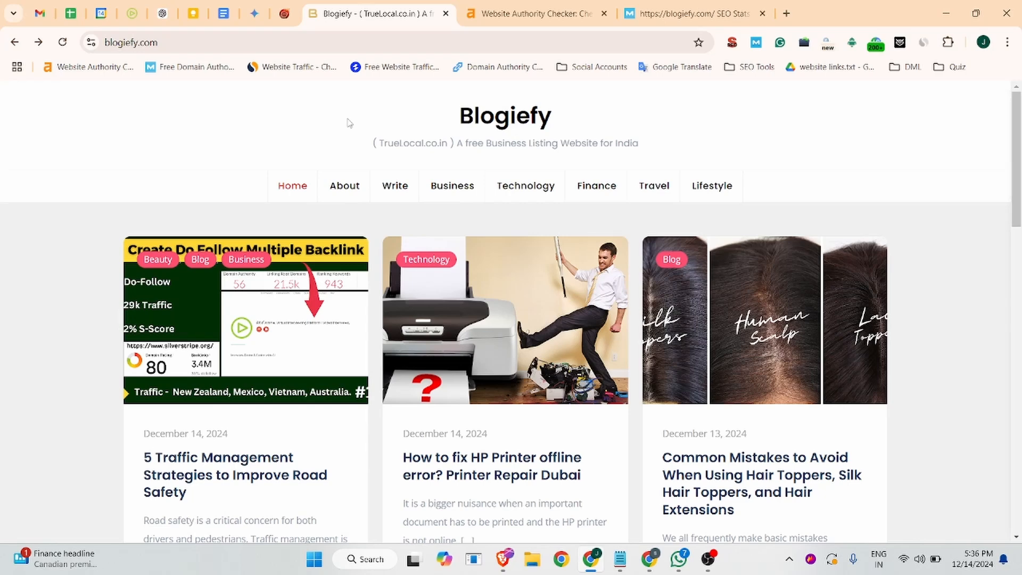
left_click(123, 42)
left_click(176, 42)
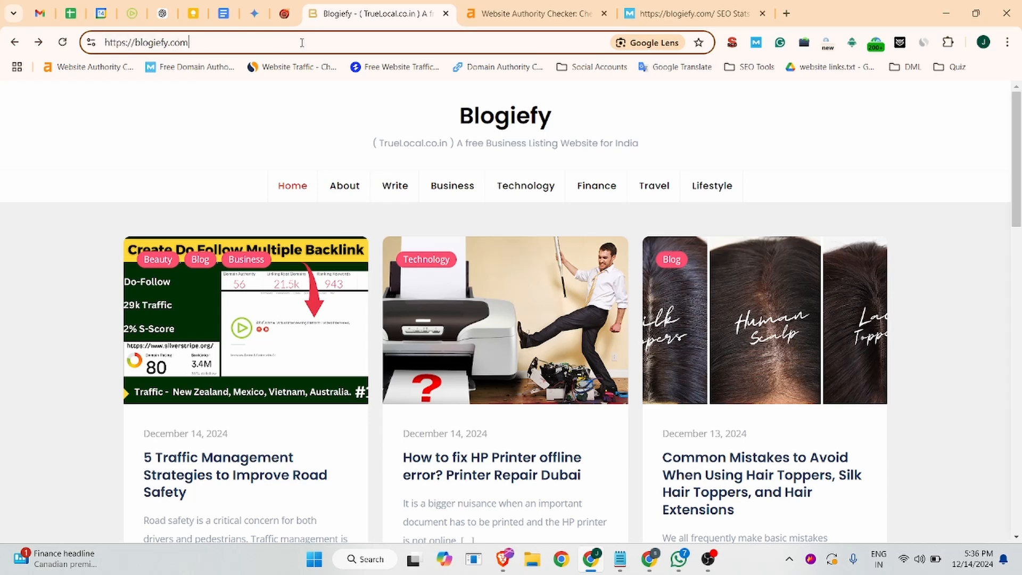
type("/")
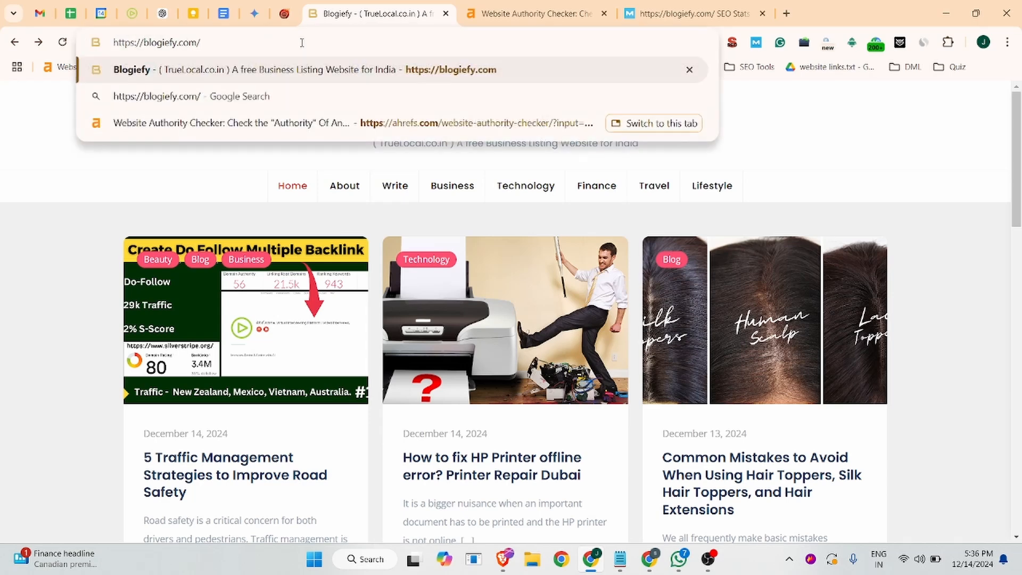
type("wp")
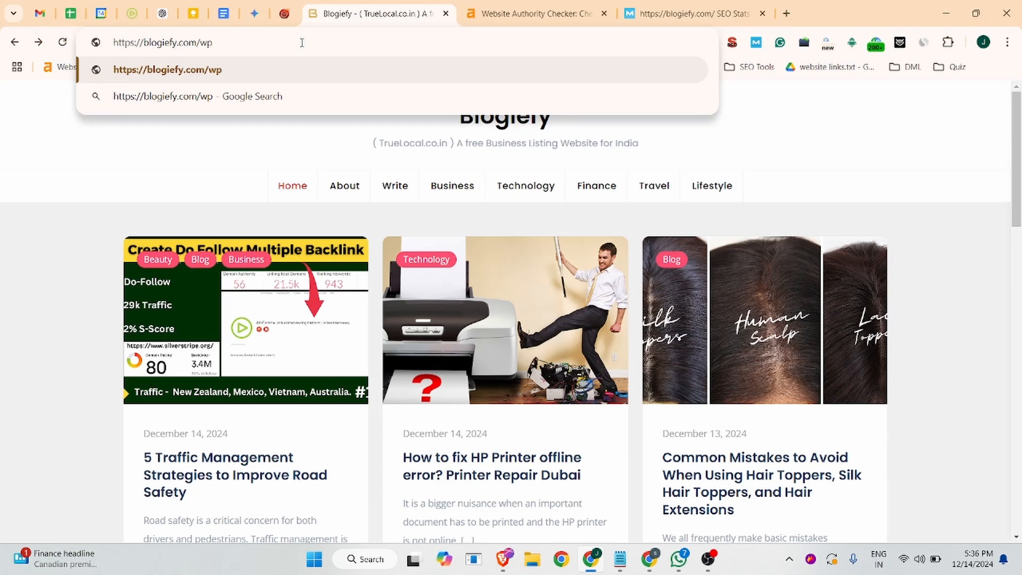
type("-adminn")
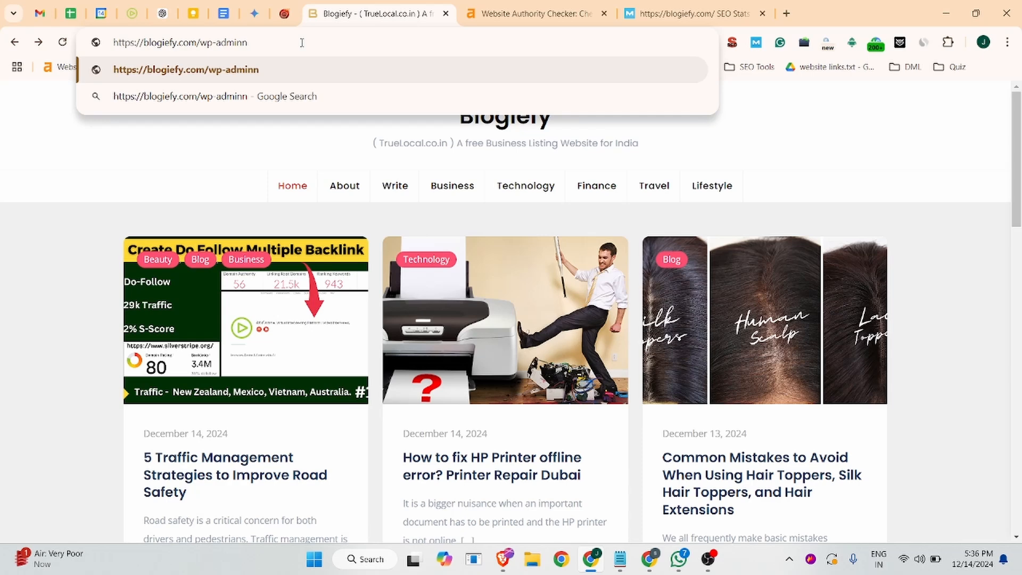
key("Return")
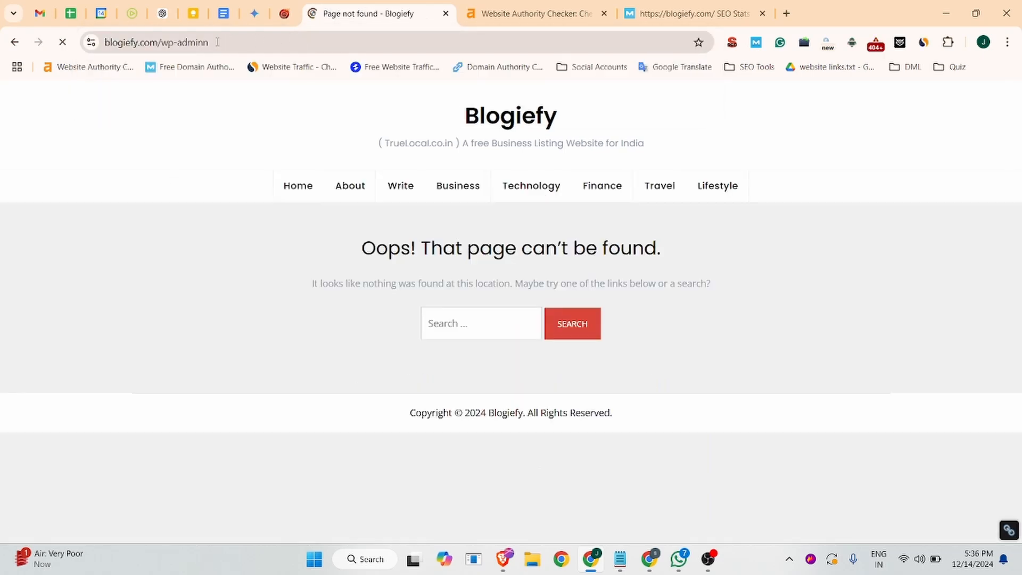
left_click(206, 42)
key("End")
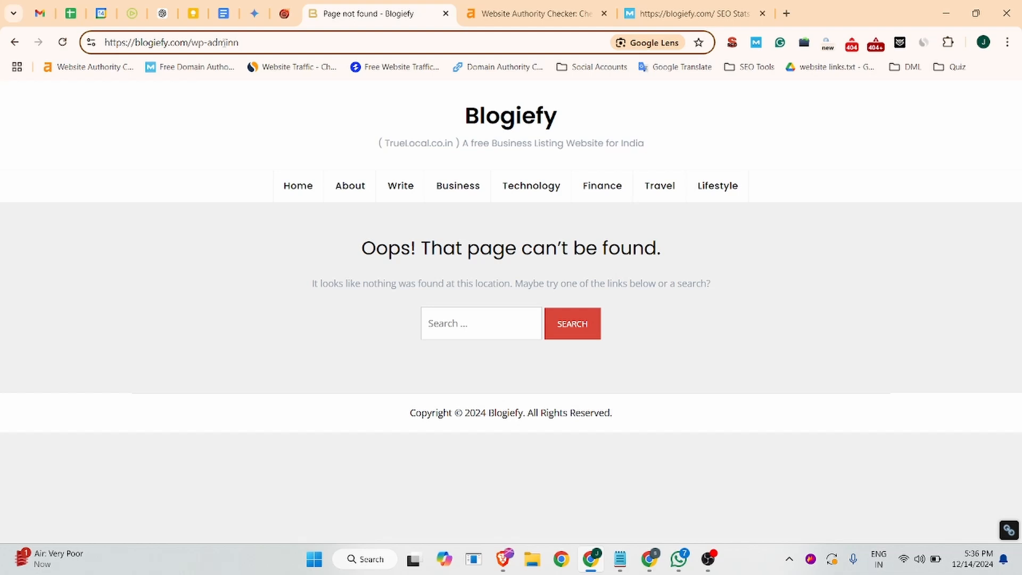
key("BackSpace")
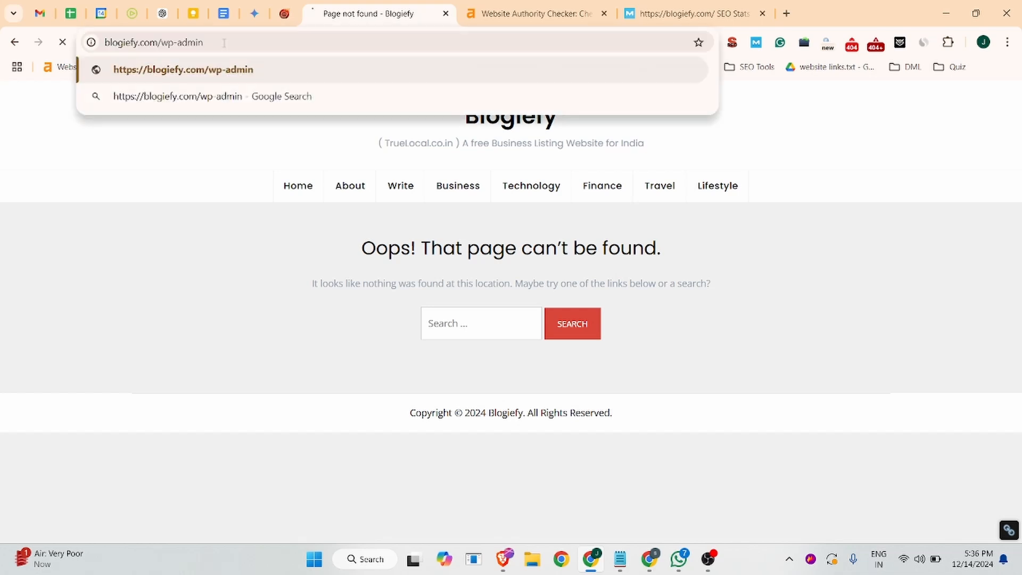
key("Return")
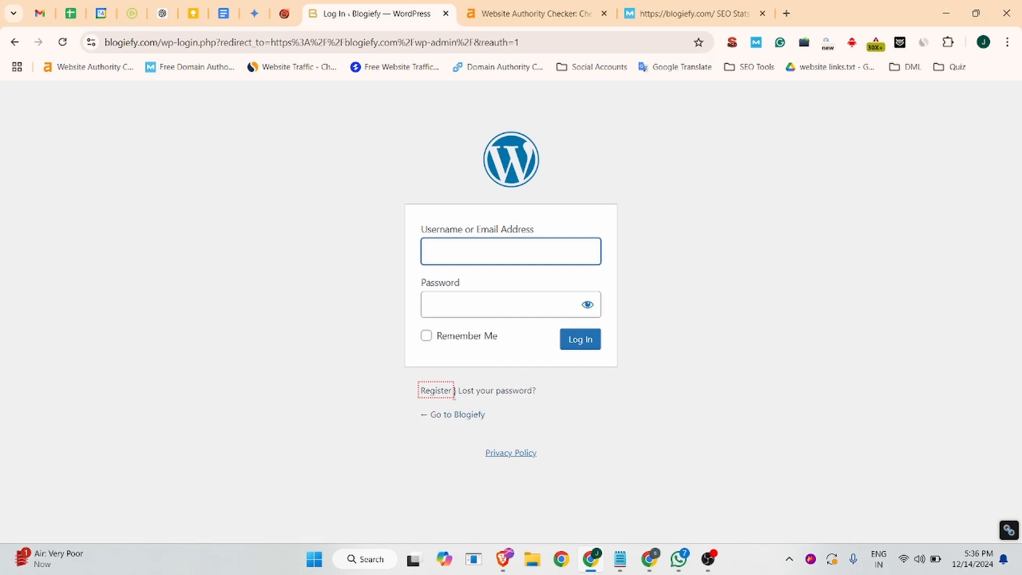
Step: Open the site's registration form and enter Jobma as the first name
left_click(434, 392)
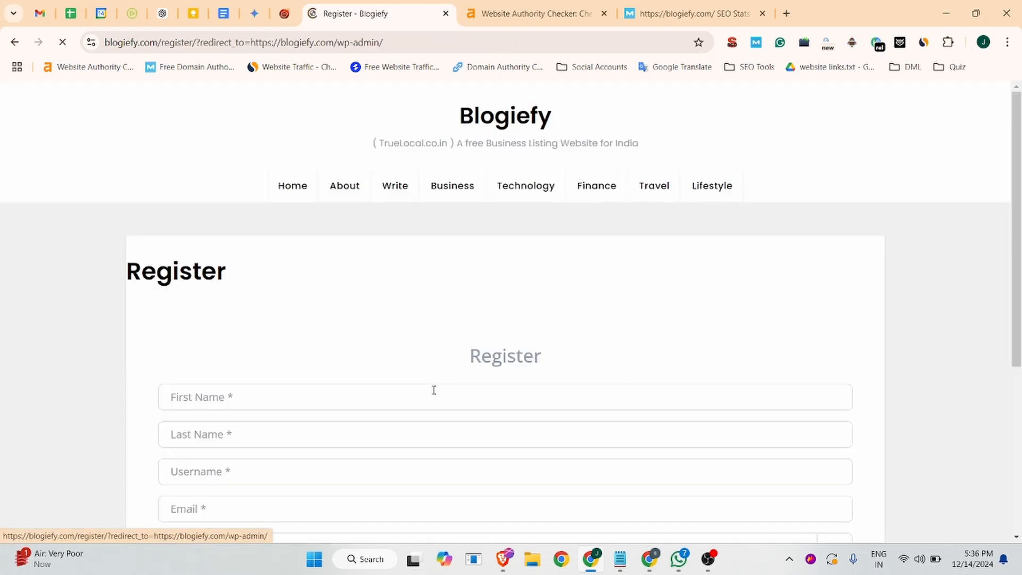
scroll(433, 390, "down", 6)
left_click(341, 323)
scroll(342, 325, "up", 3)
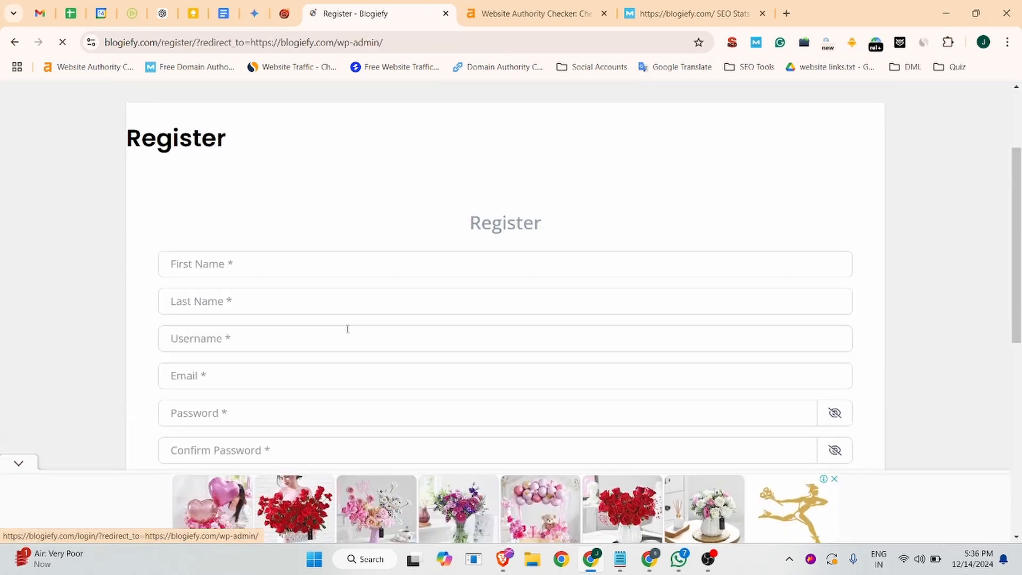
left_click(212, 268)
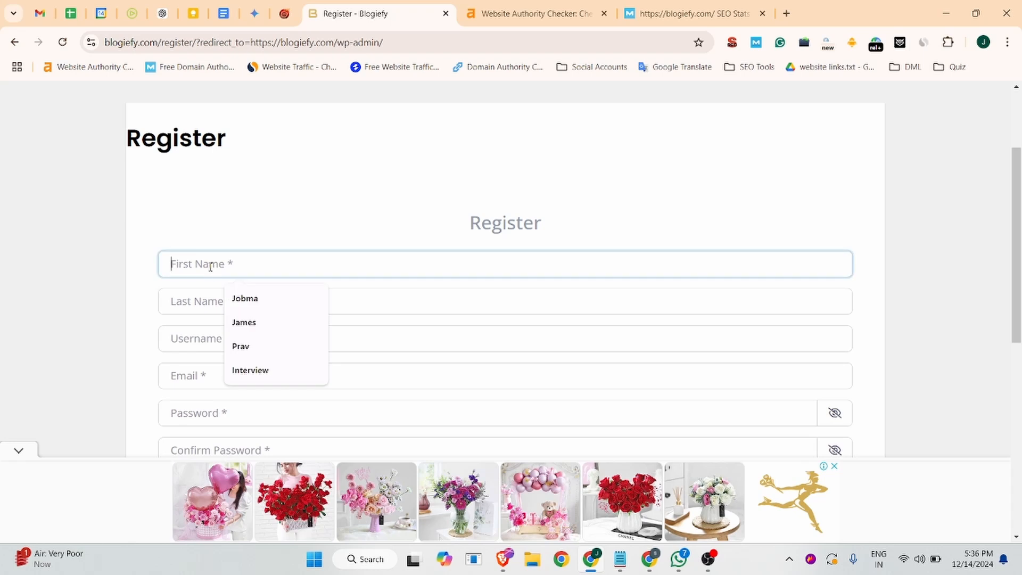
left_click(243, 299)
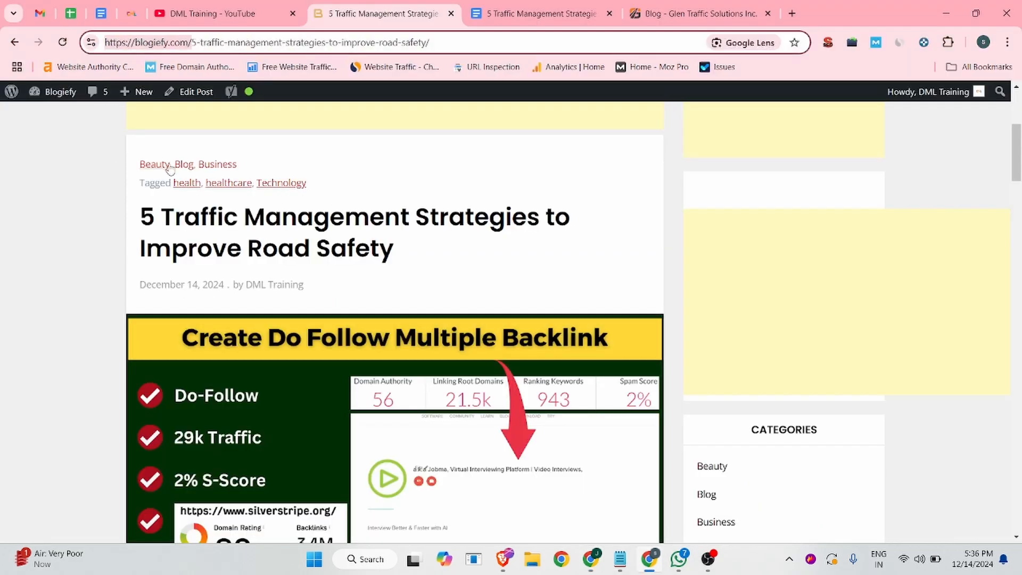
Step: Examine the published road safety article in the other browser window, including its categories, tags, image, headings and body text
scroll(357, 209, "up", 5)
scroll(362, 211, "down", 7)
scroll(361, 211, "down", 7)
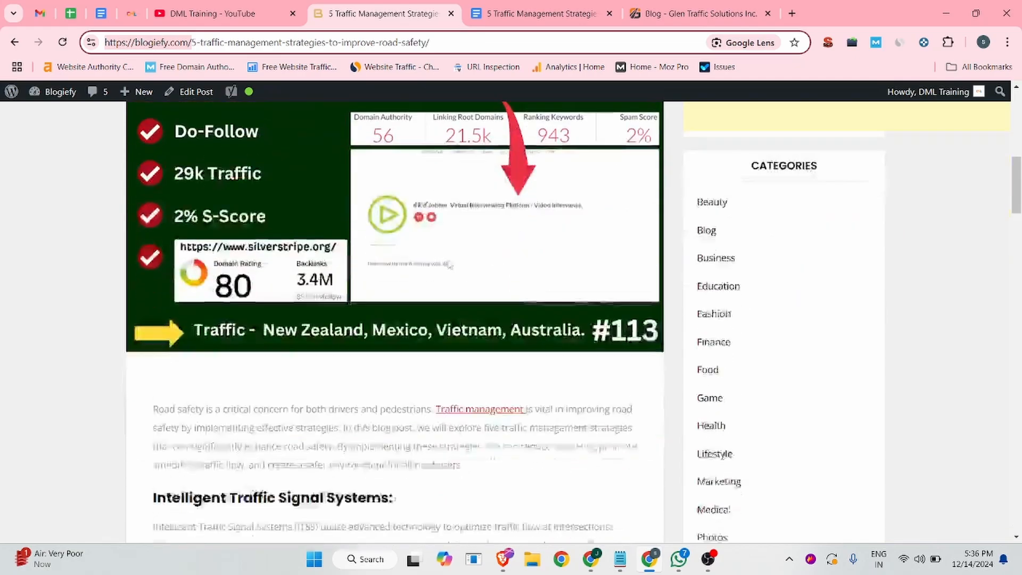
scroll(483, 217, "up", 11)
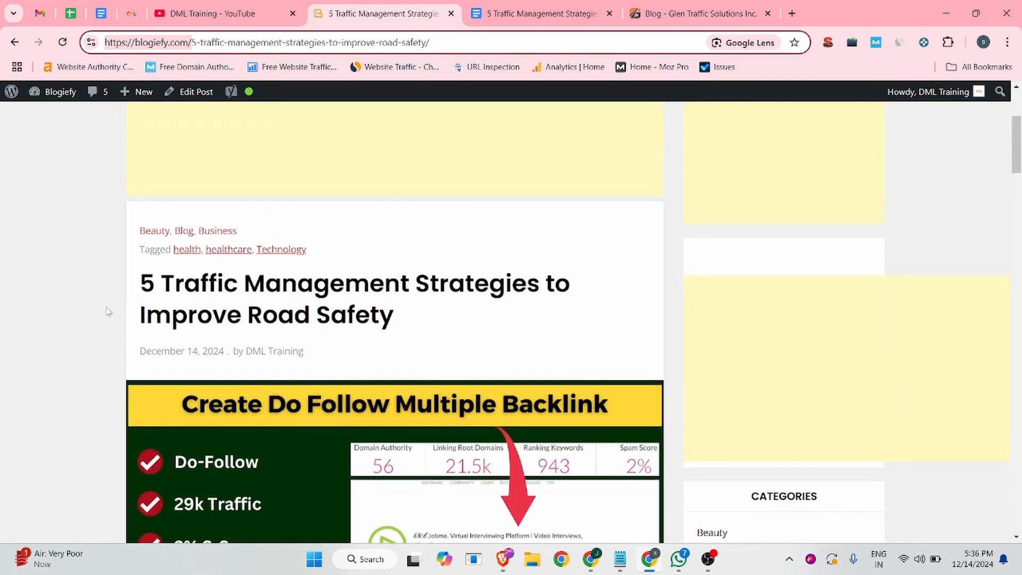
scroll(540, 262, "down", 8)
scroll(539, 262, "down", 10)
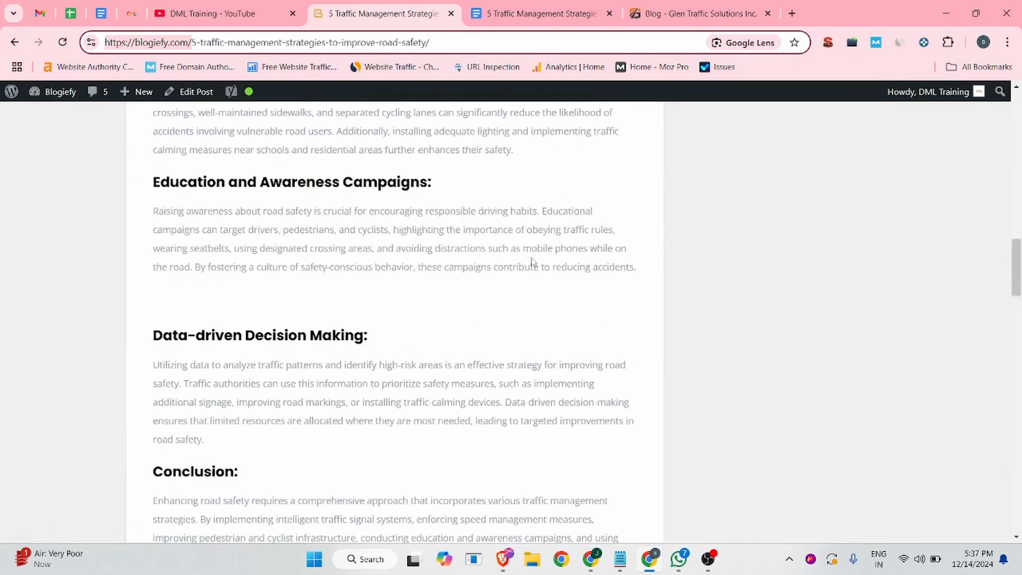
scroll(531, 264, "up", 8)
scroll(531, 266, "down", 15)
scroll(529, 278, "down", 20)
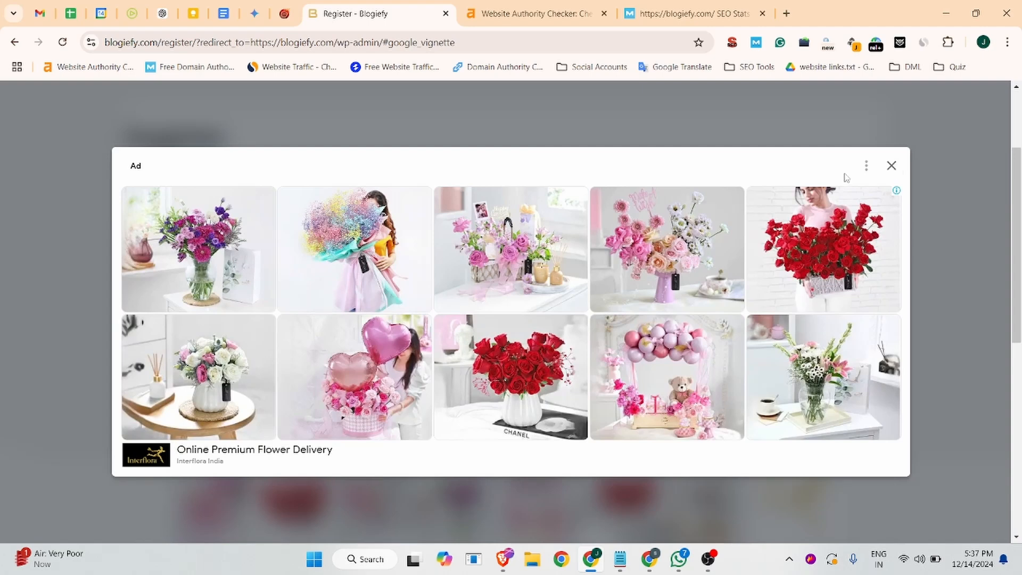
Step: Dismiss the advertisement over the registration form, and enter Interviewing as the last name and jobma as the username
left_click(892, 165)
left_click(206, 299)
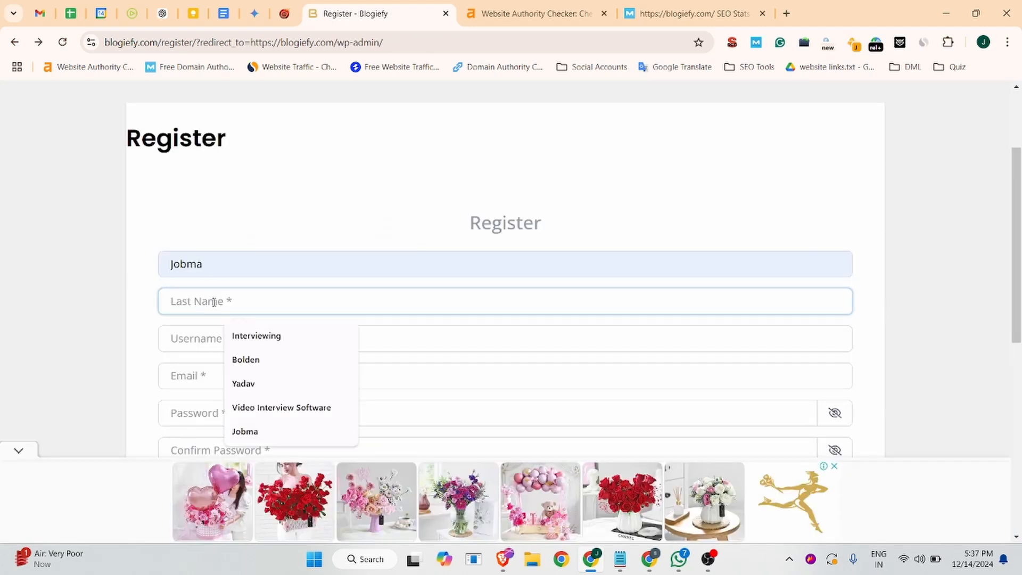
left_click(266, 337)
left_click(234, 339)
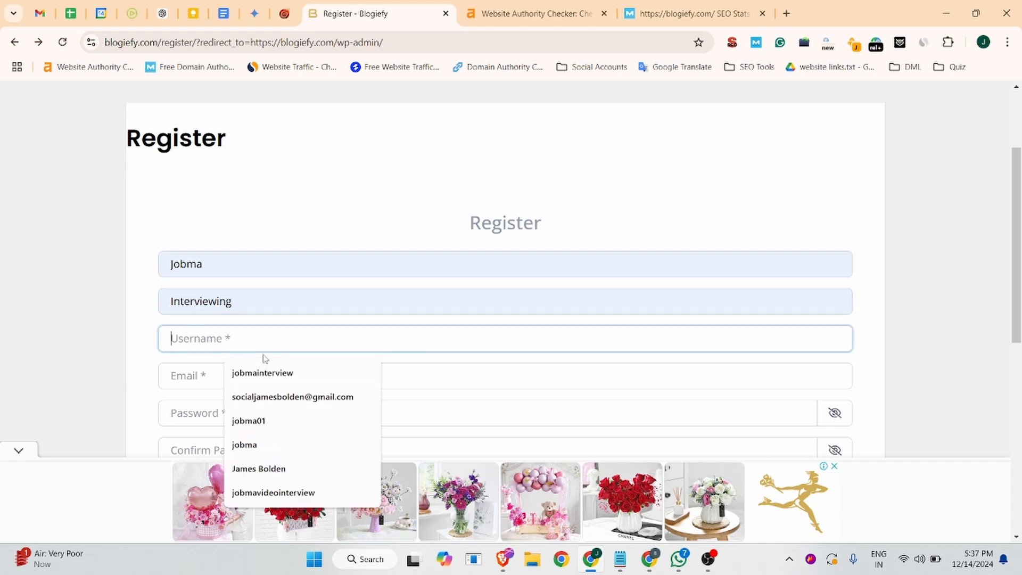
left_click(244, 444)
Step: Copy the signed-in account's email address from Gmail for the registration form's email field
left_click(242, 376)
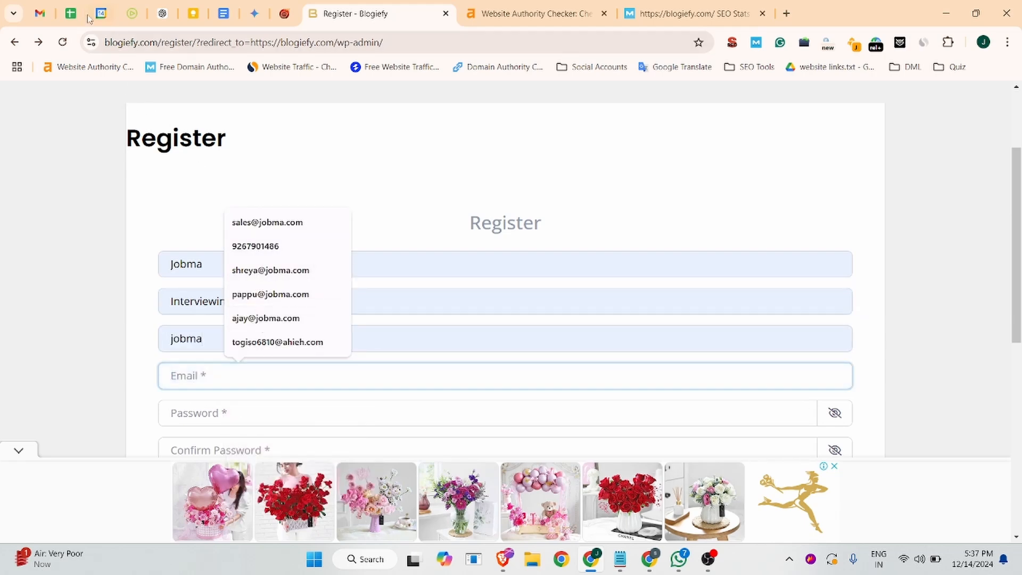
left_click(40, 13)
left_click(999, 102)
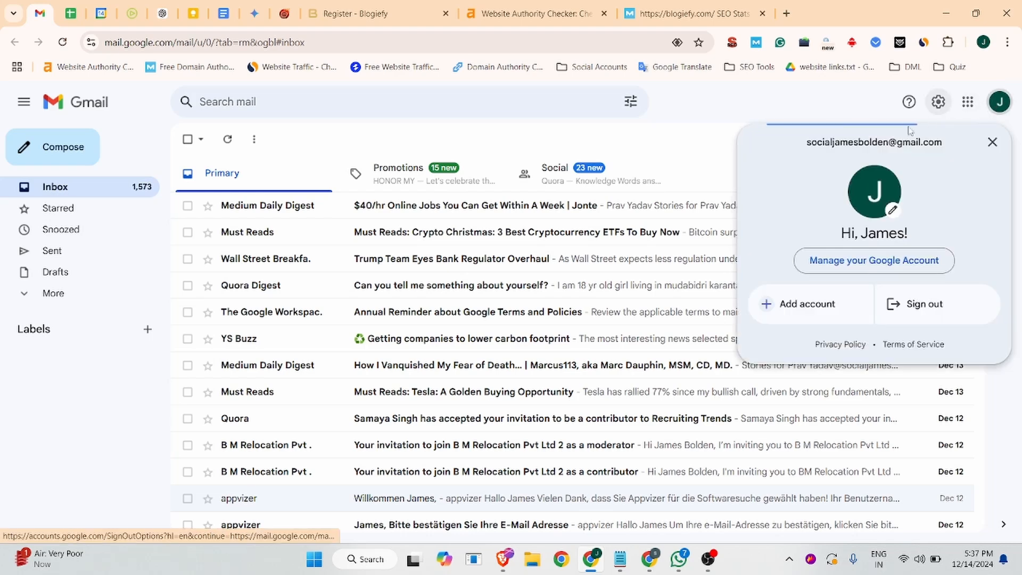
left_click_drag(942, 142, 572, 128)
key("ctrl+c")
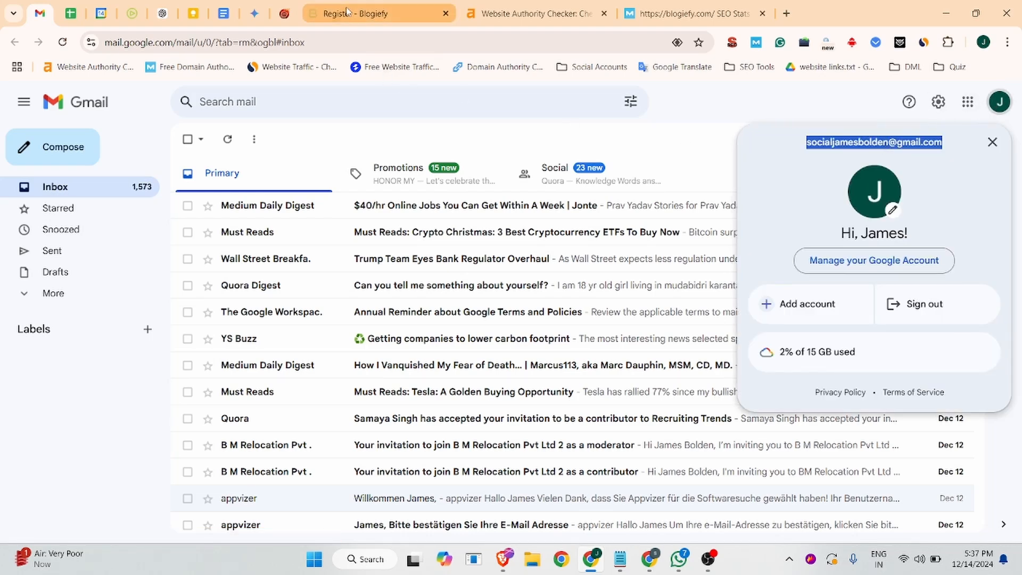
Step: Return to the Blogiefy registration form and paste the copied email address into its email field
left_click(349, 12)
key("ctrl+v")
scroll(222, 354, "down", 3)
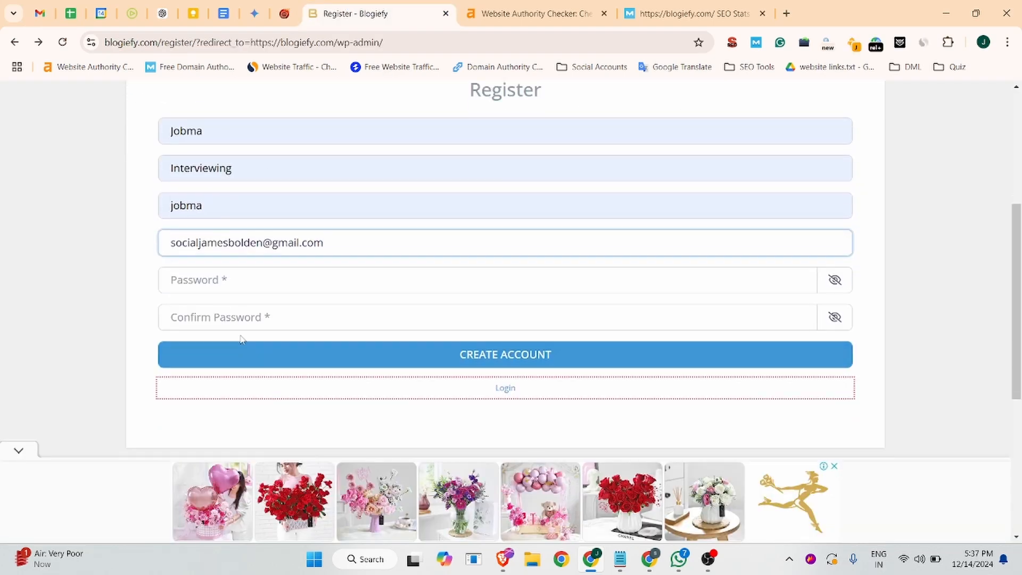
Step: Enter and confirm the account password in the registration form, and create the account
left_click(199, 280)
type("••")
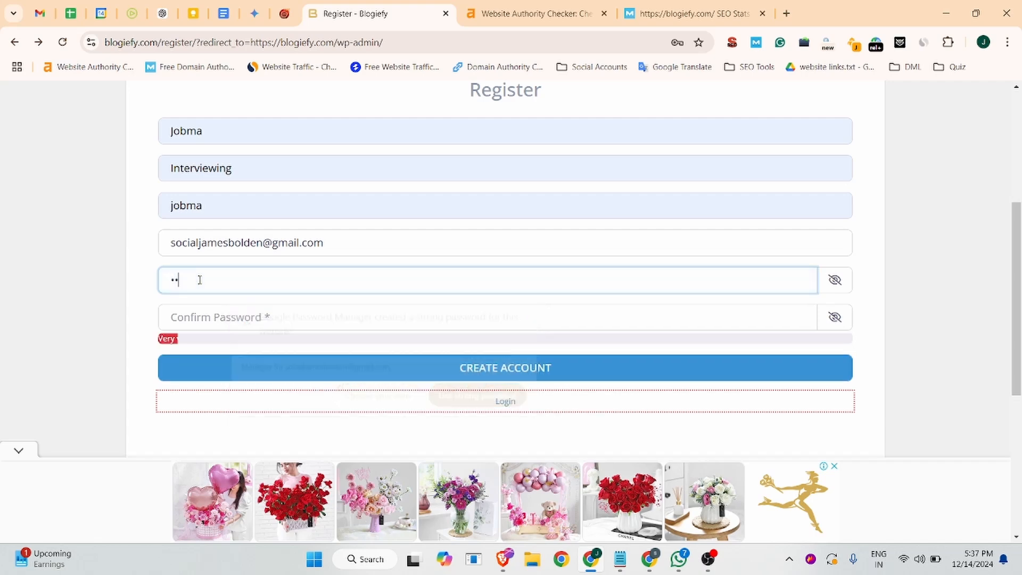
type("•••••")
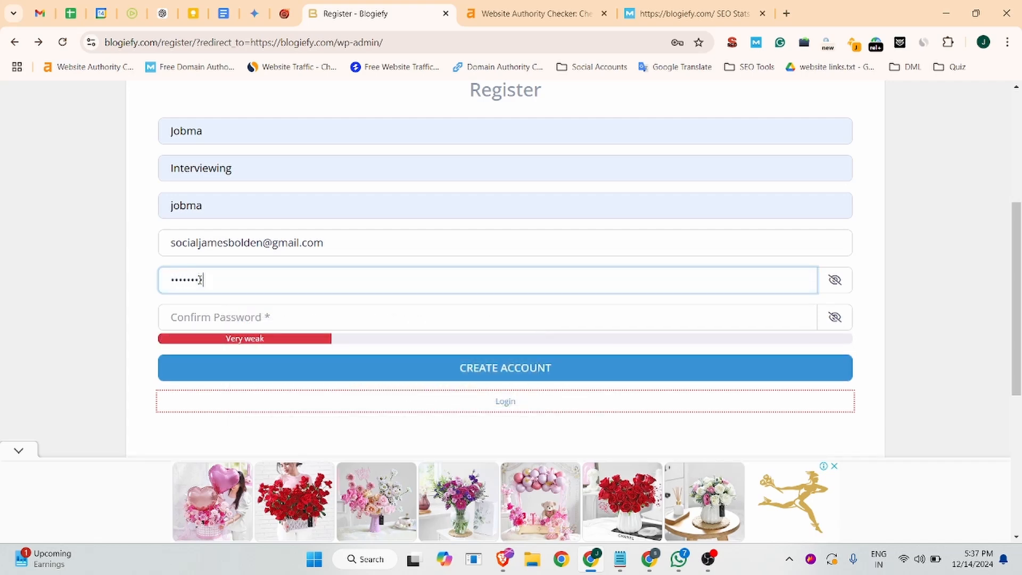
type("••")
left_click(185, 312)
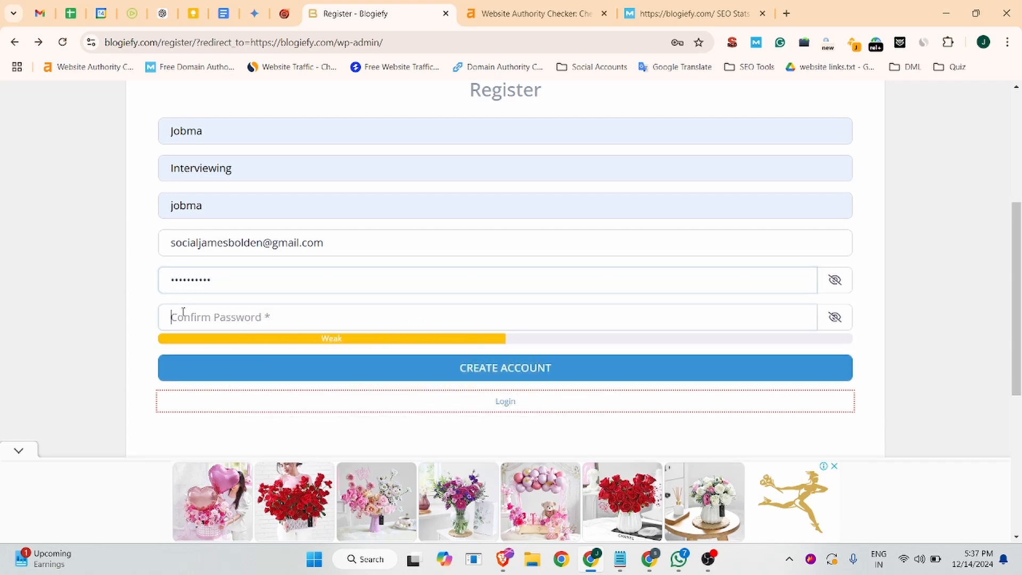
type("••••")
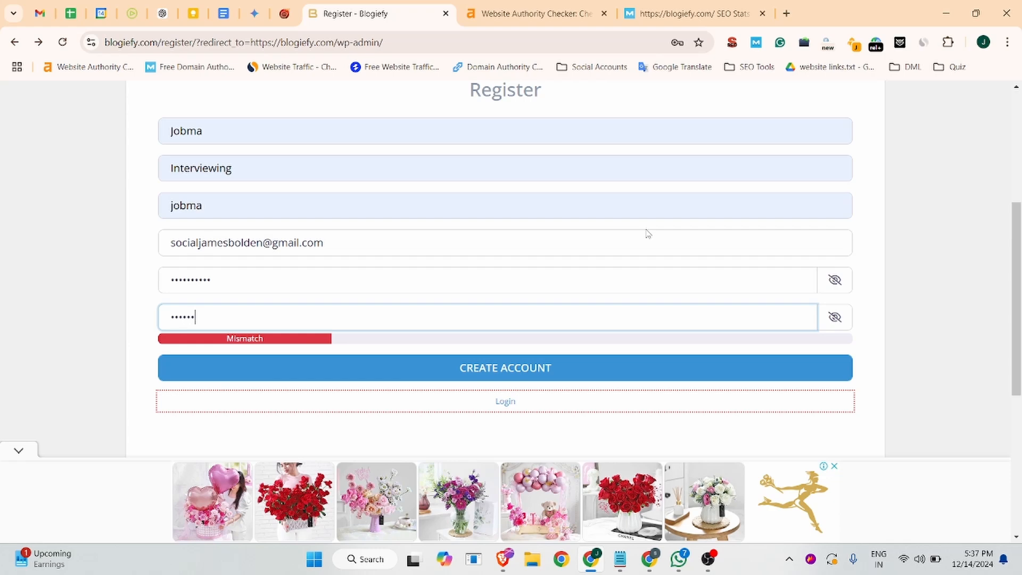
type("••••••")
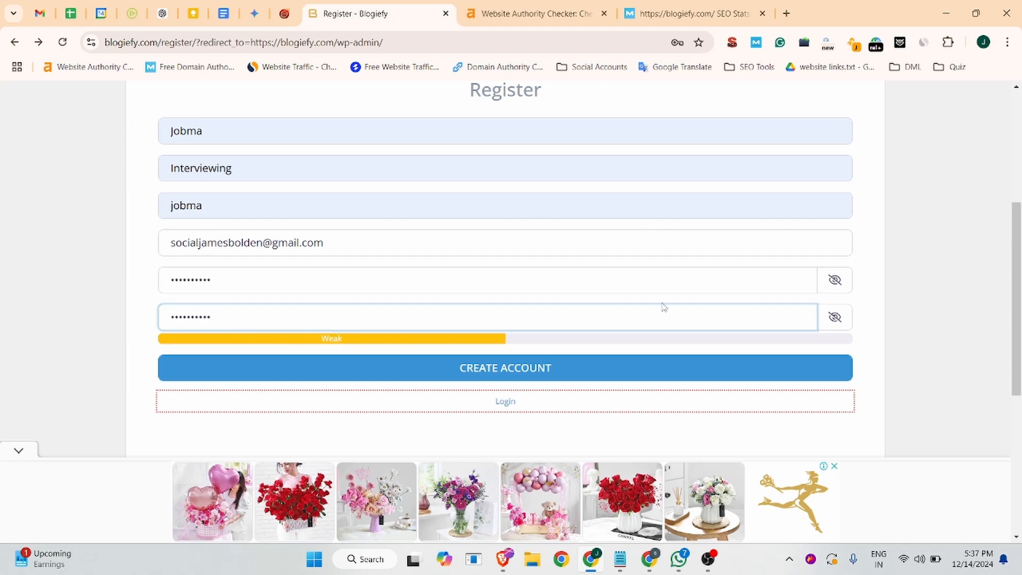
left_click(492, 375)
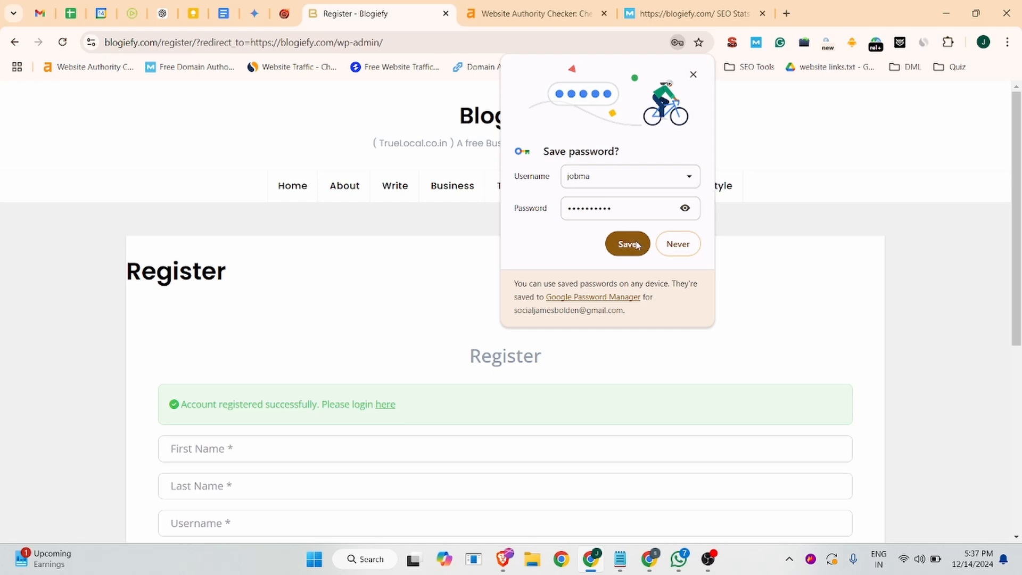
Step: Save the new credentials in the browser and log in to the Blogiefy site with them
left_click(636, 244)
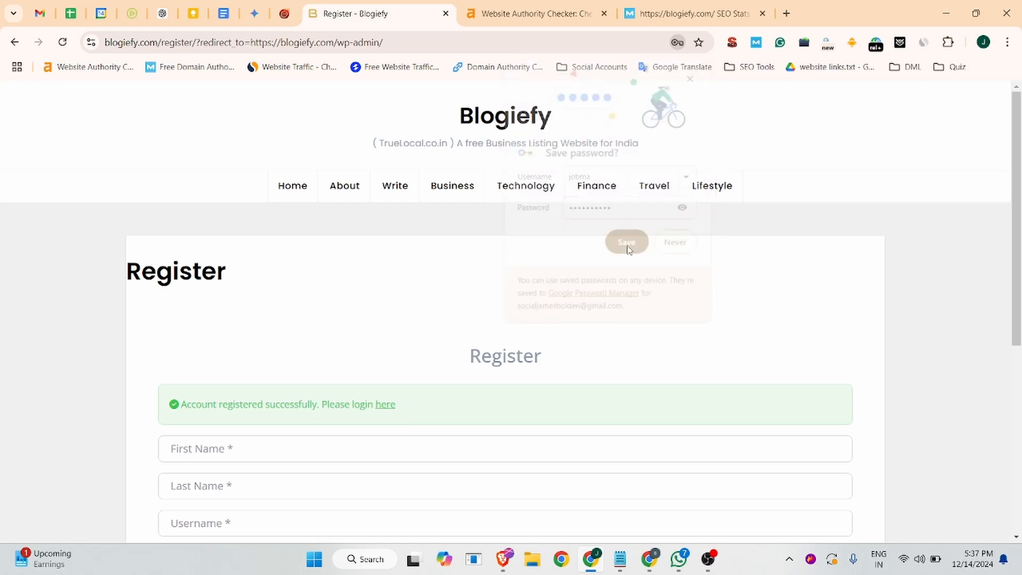
left_click(384, 405)
scroll(225, 367, "down", 1)
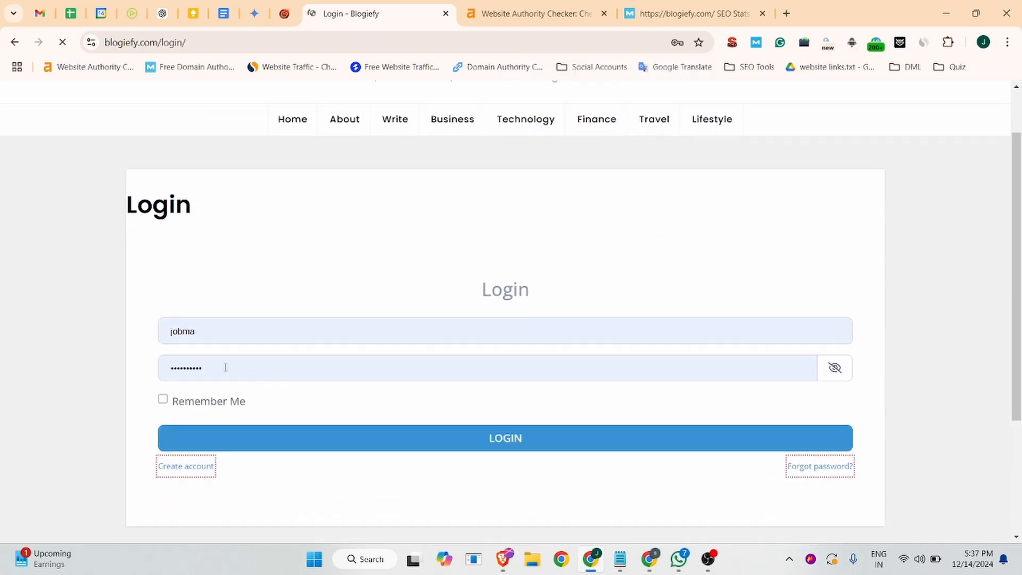
left_click(494, 439)
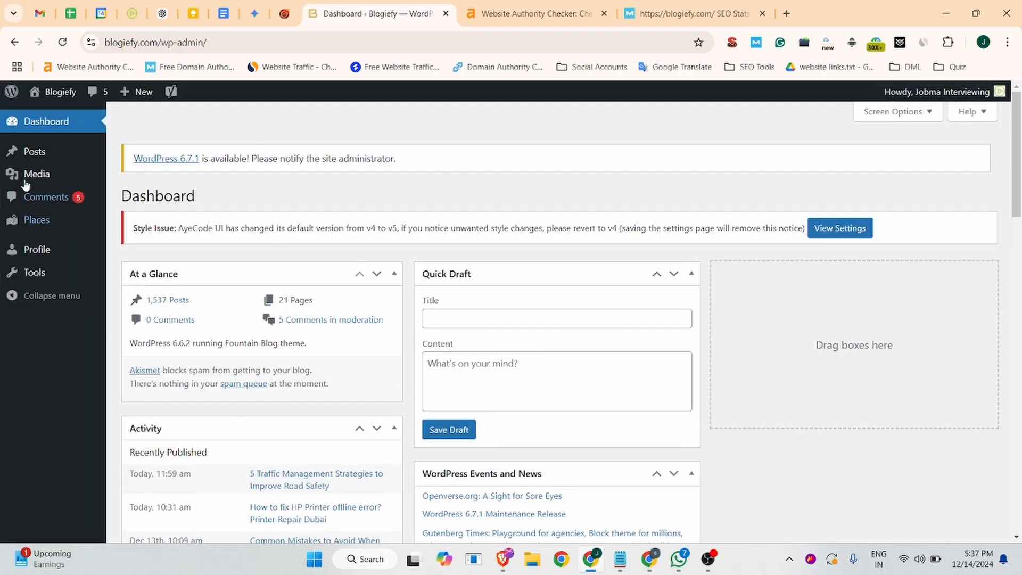
Step: Start a new post from the site's list of posts and dismiss the block editor welcome guide
mouse_move(33, 152)
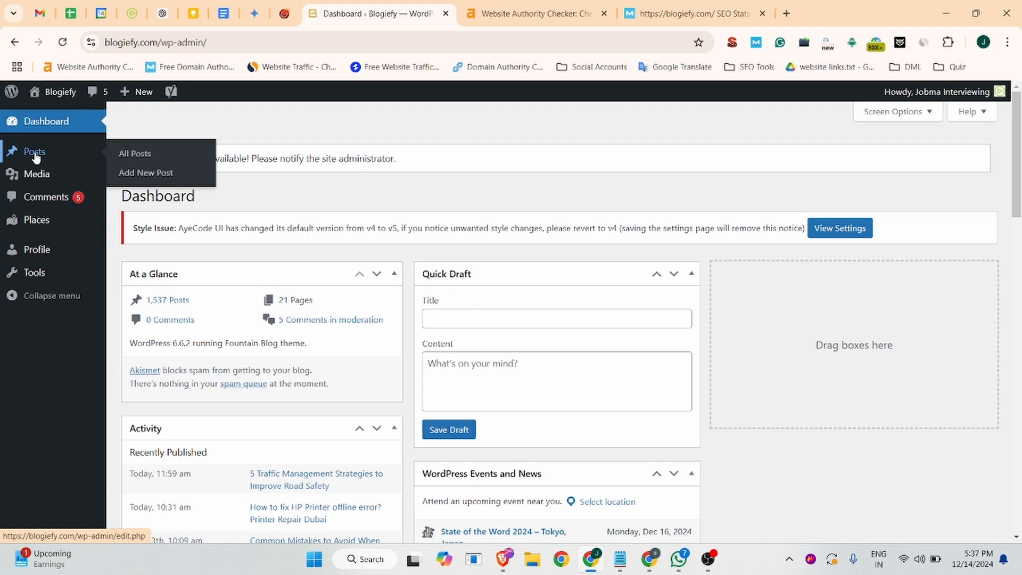
left_click(24, 151)
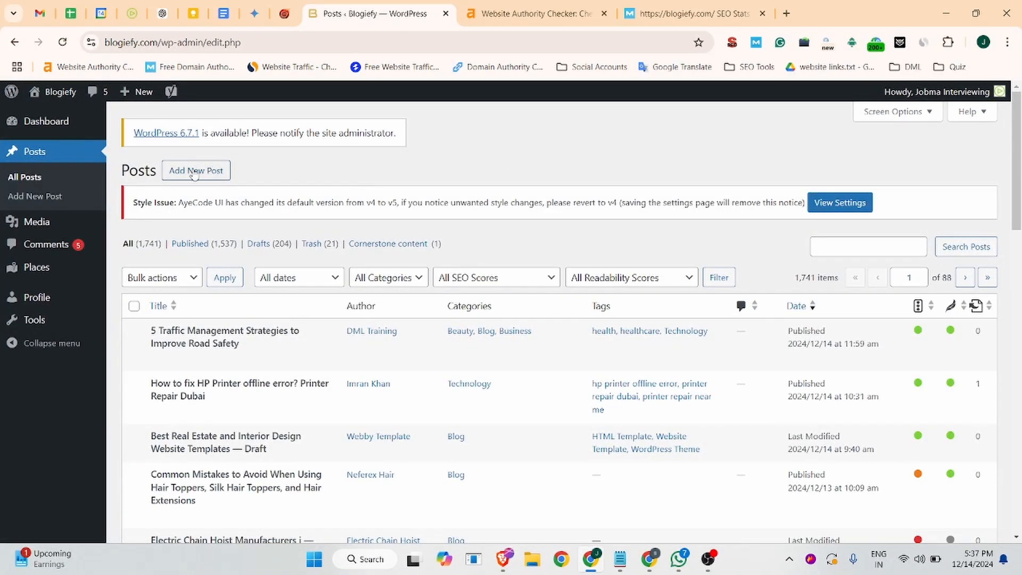
left_click(193, 175)
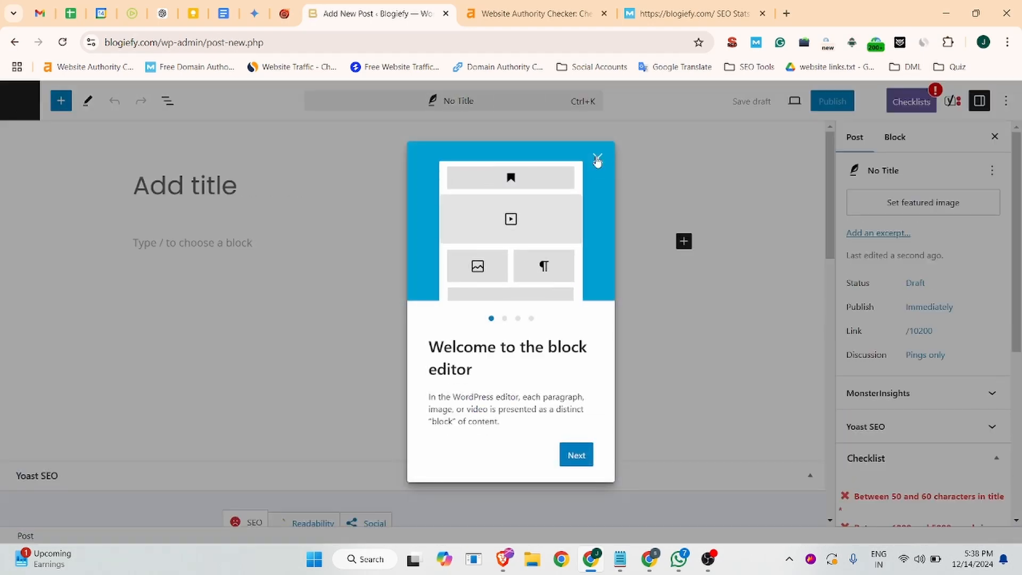
left_click(596, 159)
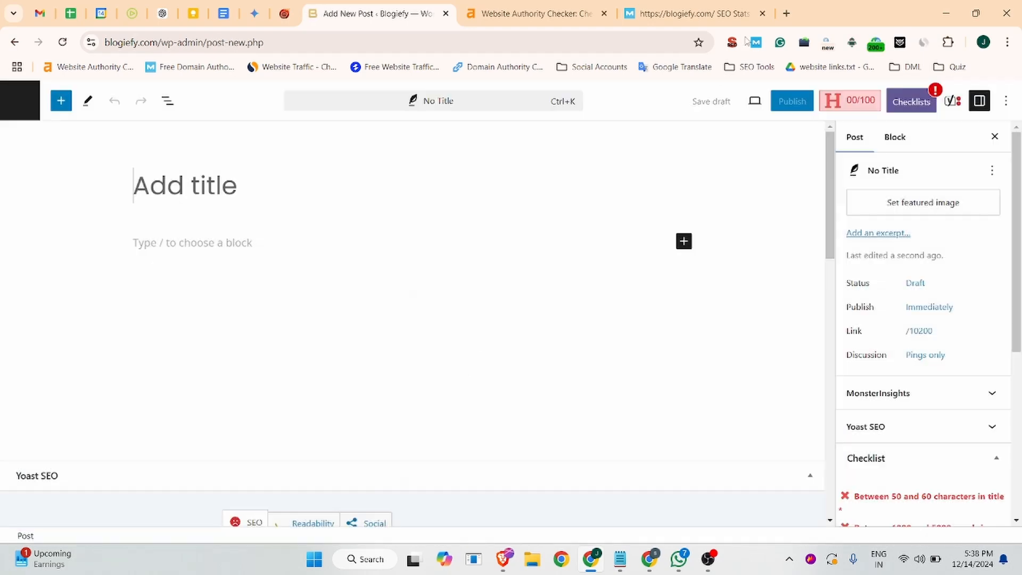
Step: Switch to Google Docs in a new tab and open the document Title Top Recruitment Marketing Trends for 2024
left_click(786, 13)
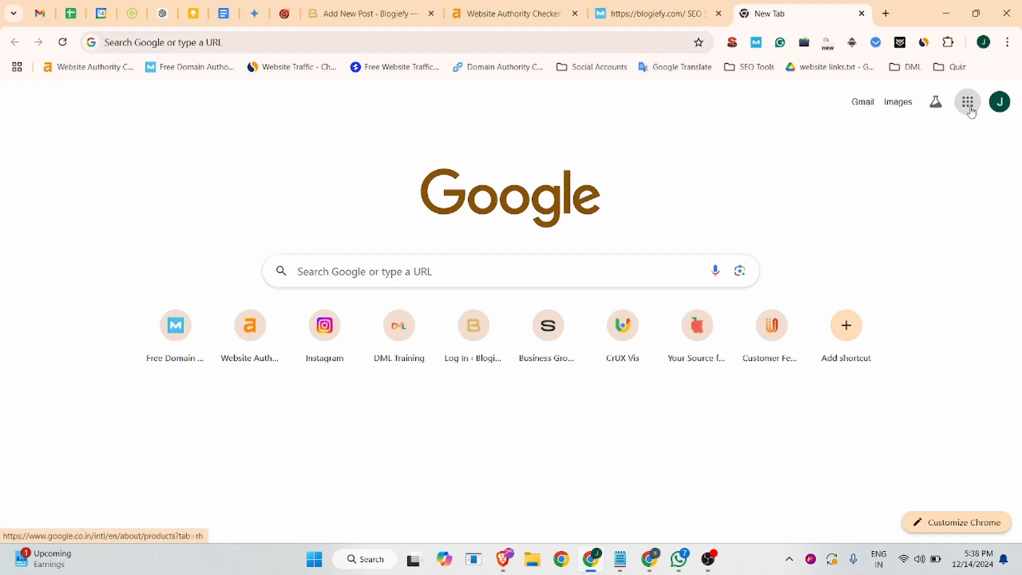
left_click(970, 108)
scroll(907, 341, "down", 3)
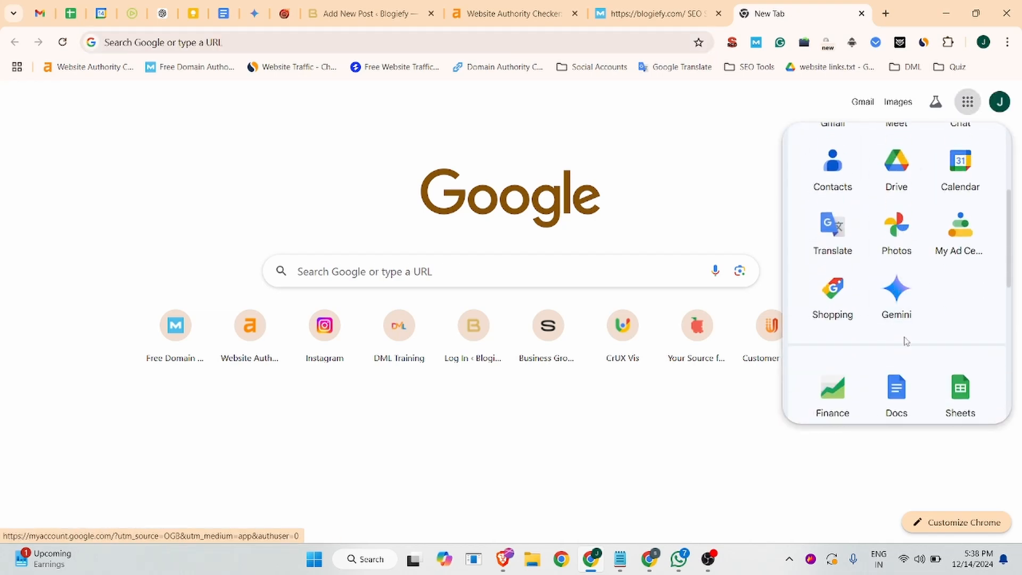
left_click(900, 386)
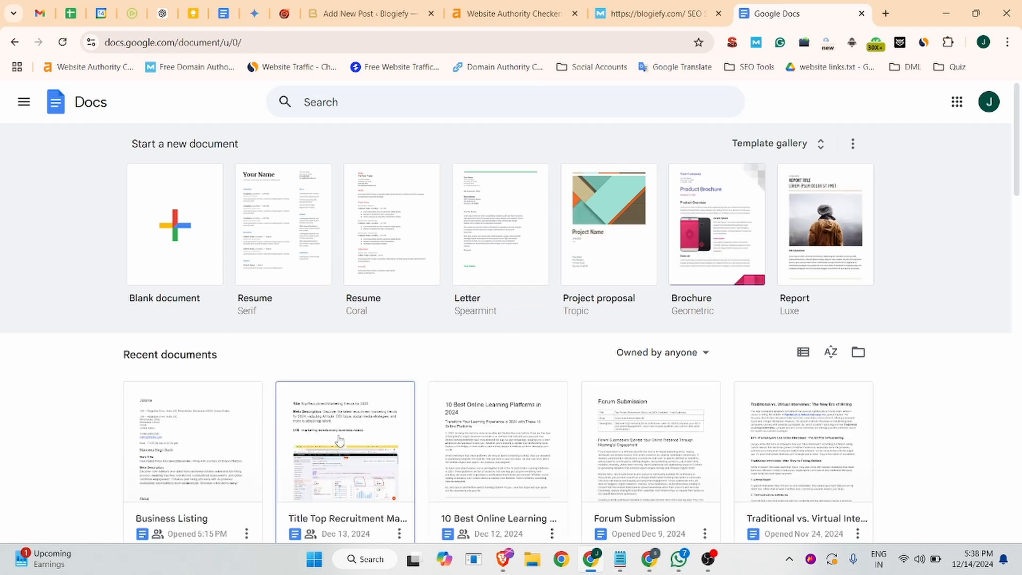
left_click(330, 460)
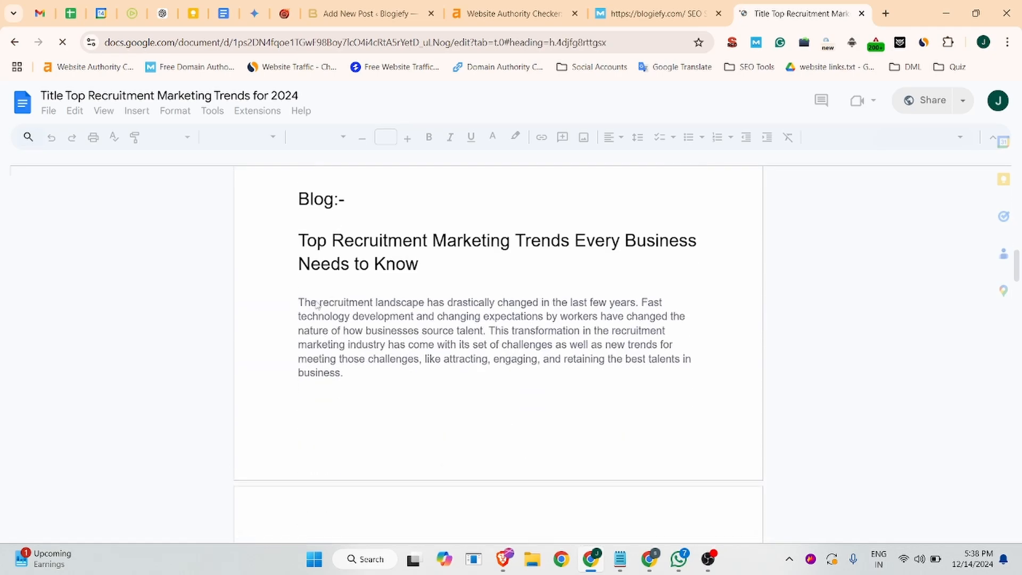
Step: Copy the heading "Top Recruitment Marketing Trends Every Business Needs to Know" from the document and paste it as the post title
left_click(427, 269)
left_click_drag(427, 269, 276, 237)
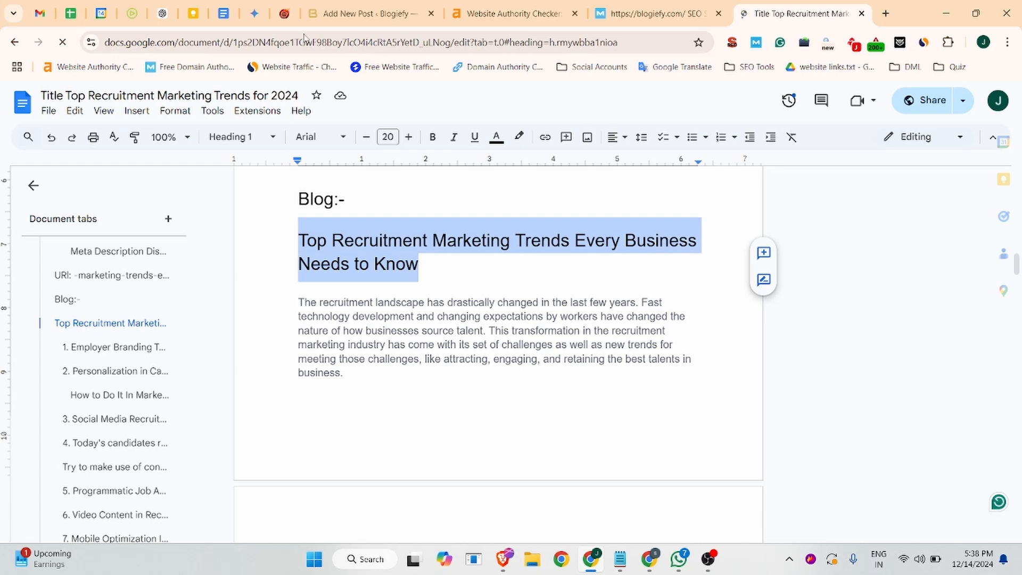
left_click(338, 13)
key("ctrl+v")
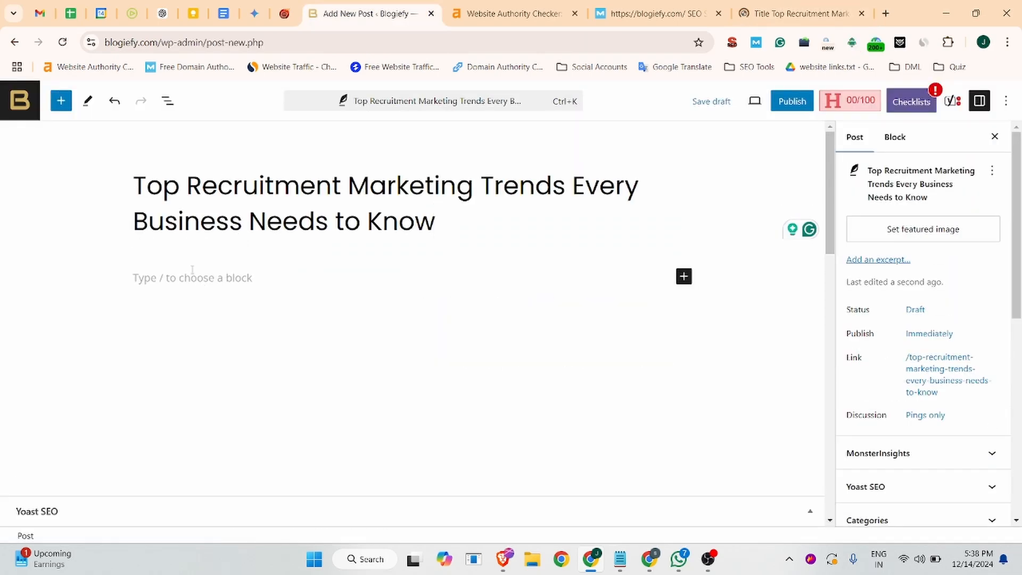
Step: Copy the article body in Google Docs, from the introductory paragraph below the main heading through the end of the Conclusion
left_click(766, 14)
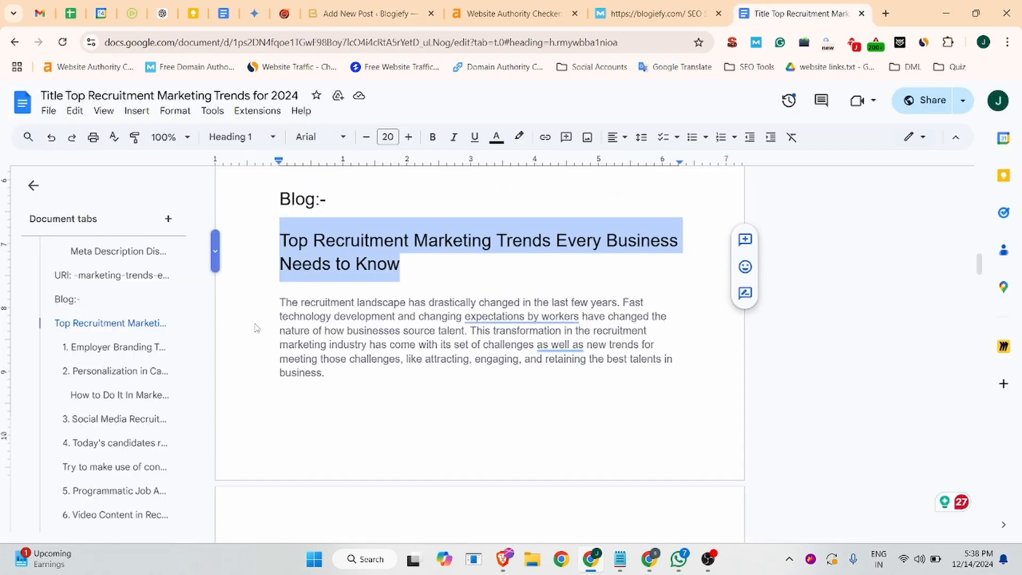
left_click_drag(281, 294, 316, 359)
left_click(280, 306)
left_click_drag(280, 306, 372, 341)
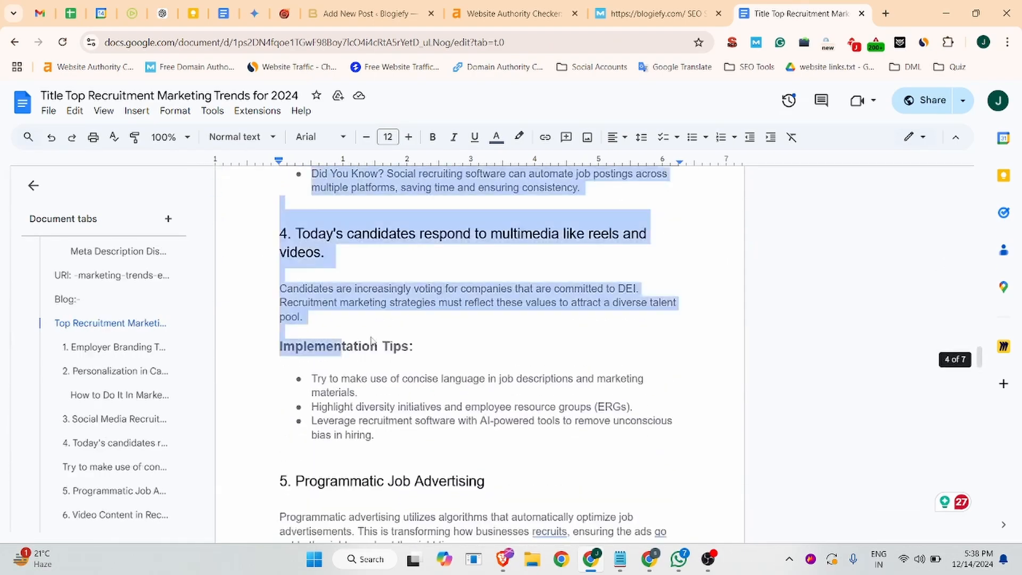
scroll(378, 372, "down", 20)
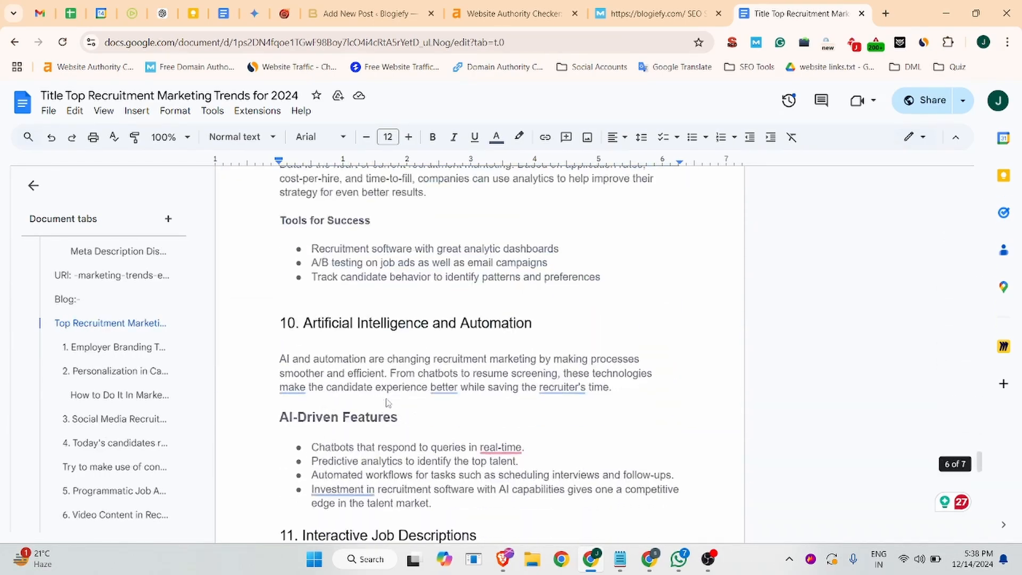
scroll(388, 404, "down", 9)
left_click_drag(388, 403, 485, 383)
scroll(422, 424, "down", 8)
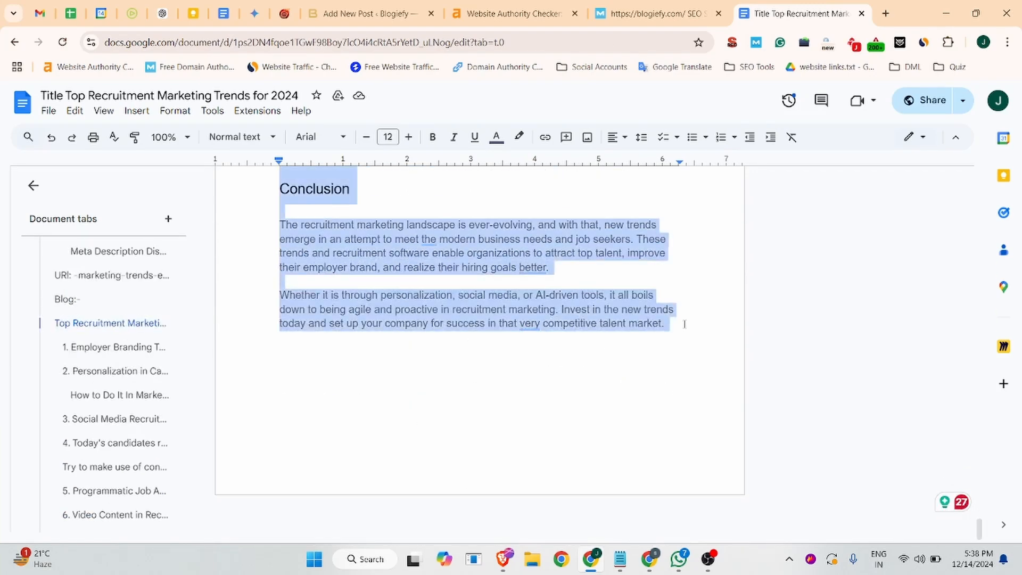
Step: Paste the copied article text into the body of the WordPress post below the title
left_click(367, 13)
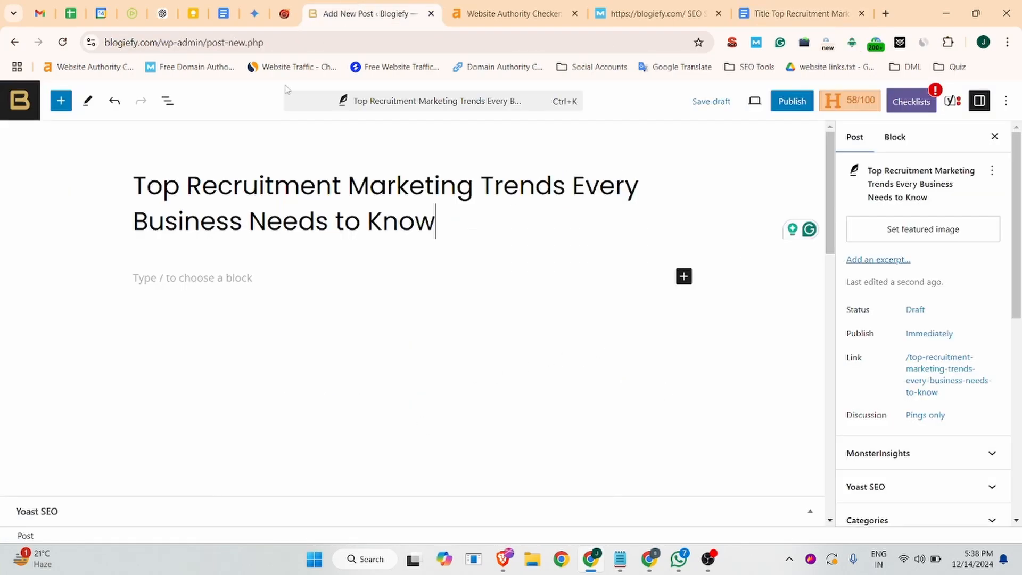
left_click(148, 279)
key("ctrl+v")
Step: Convert the bold Improvement Tips paragraph in section 12 into a Heading 3
scroll(183, 373, "up", 5)
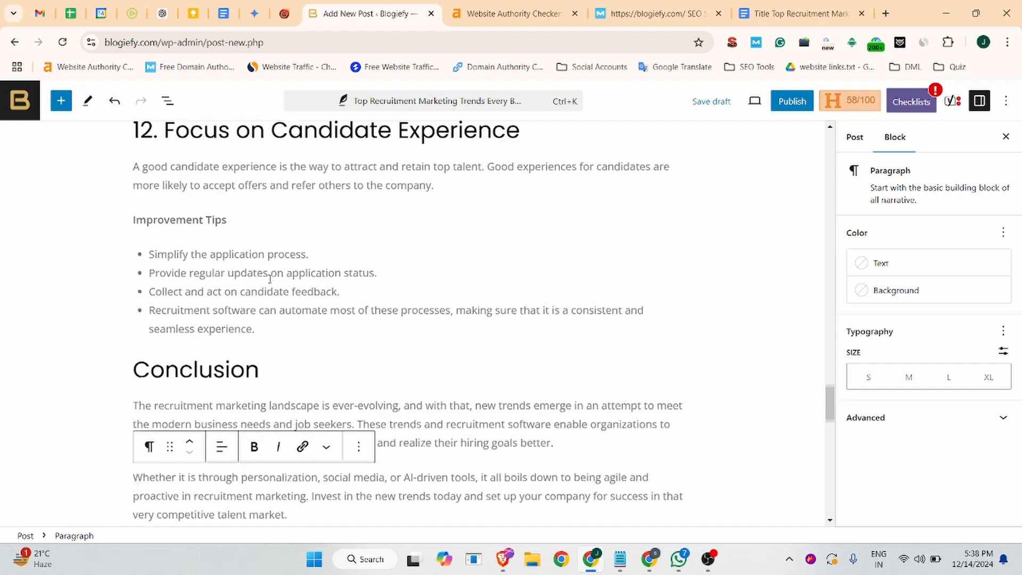
left_click(180, 379)
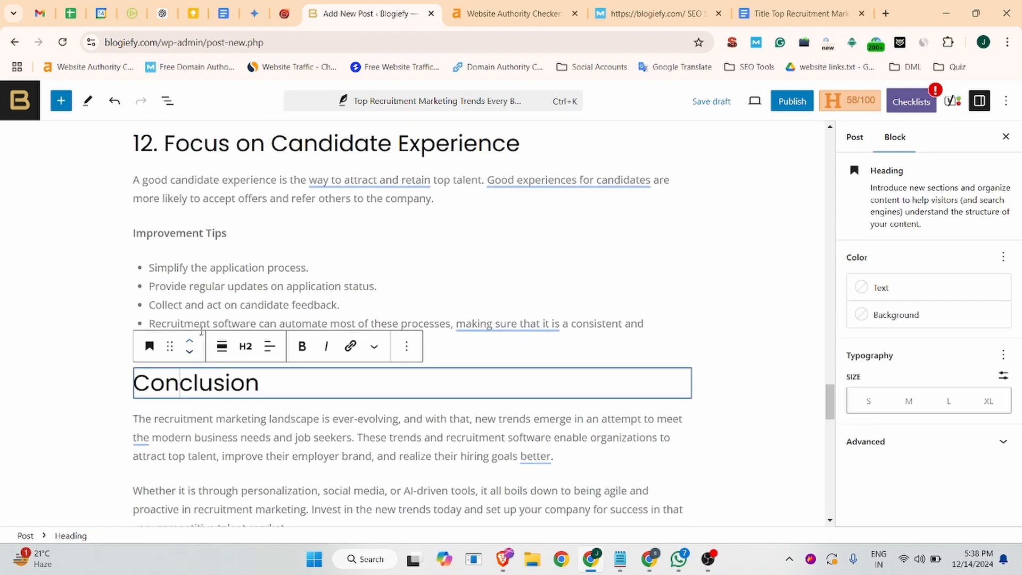
scroll(175, 386, "up", 4)
scroll(171, 389, "down", 3)
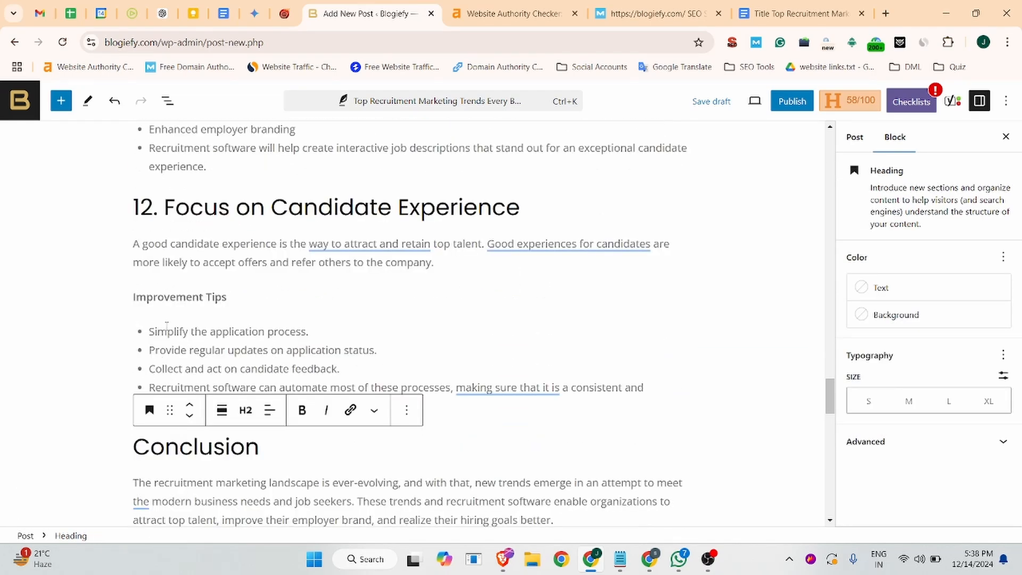
left_click(172, 296)
left_click(149, 266)
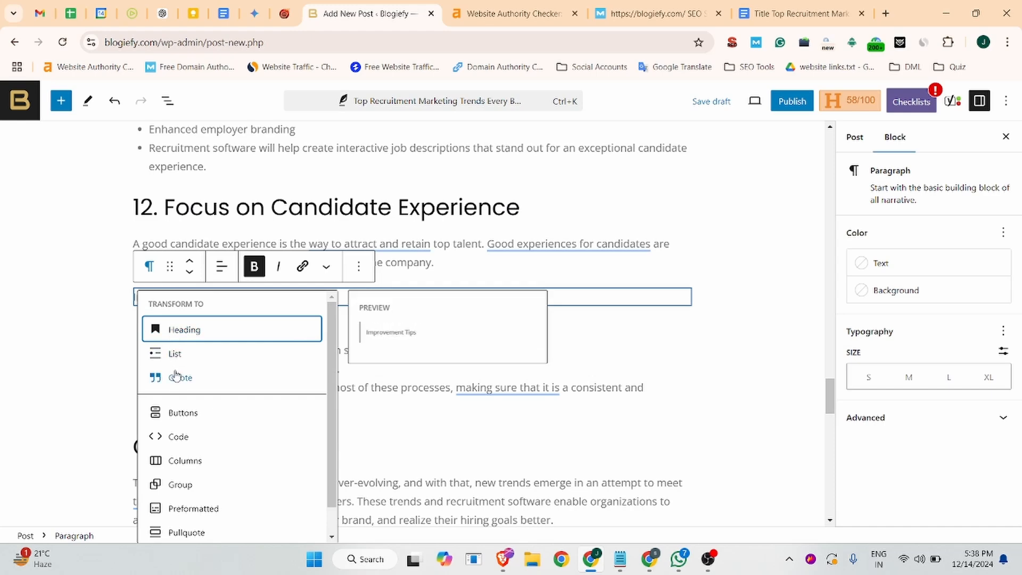
left_click(157, 327)
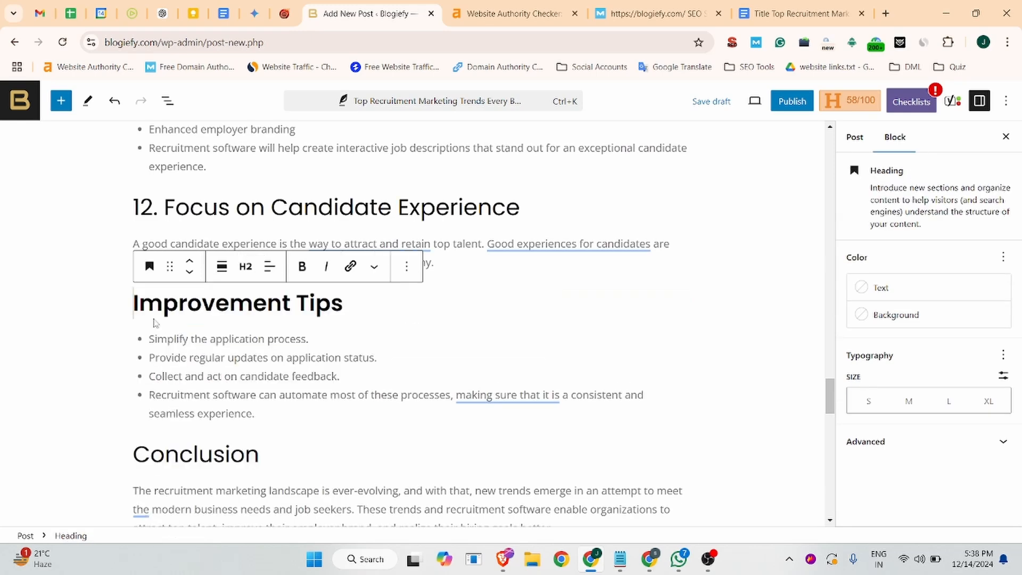
left_click(246, 267)
left_click(266, 356)
Step: Convert the bold Advantages paragraph in section 11, Interactive Job Descriptions, into a Heading 3
scroll(178, 327, "up", 5)
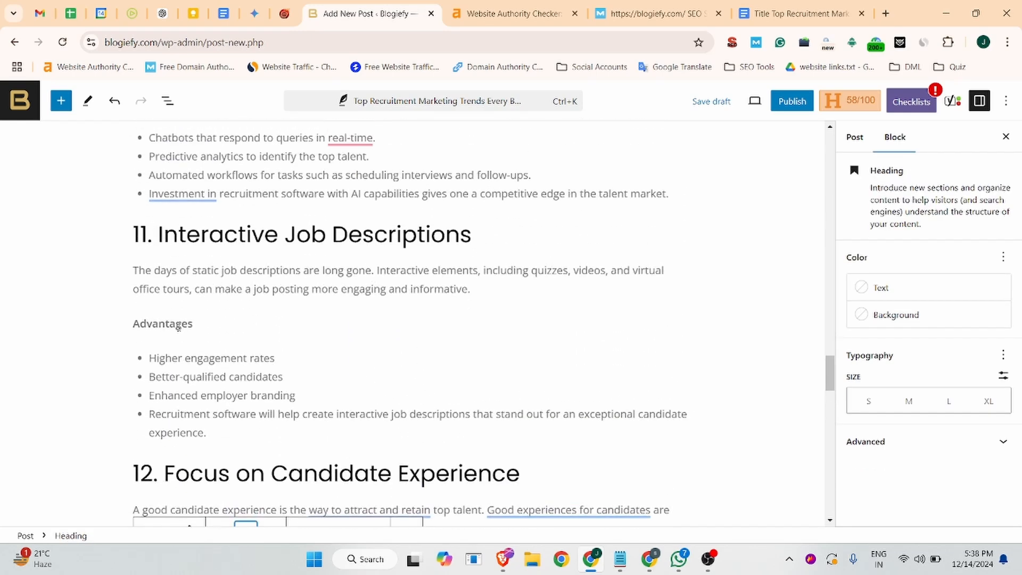
left_click(179, 328)
left_click(149, 292)
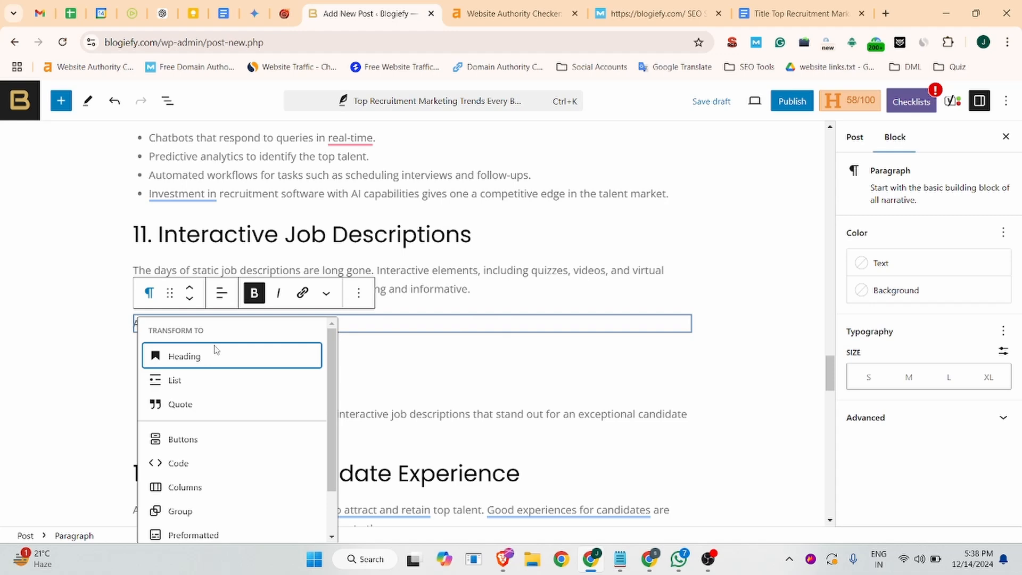
left_click(191, 359)
left_click(245, 293)
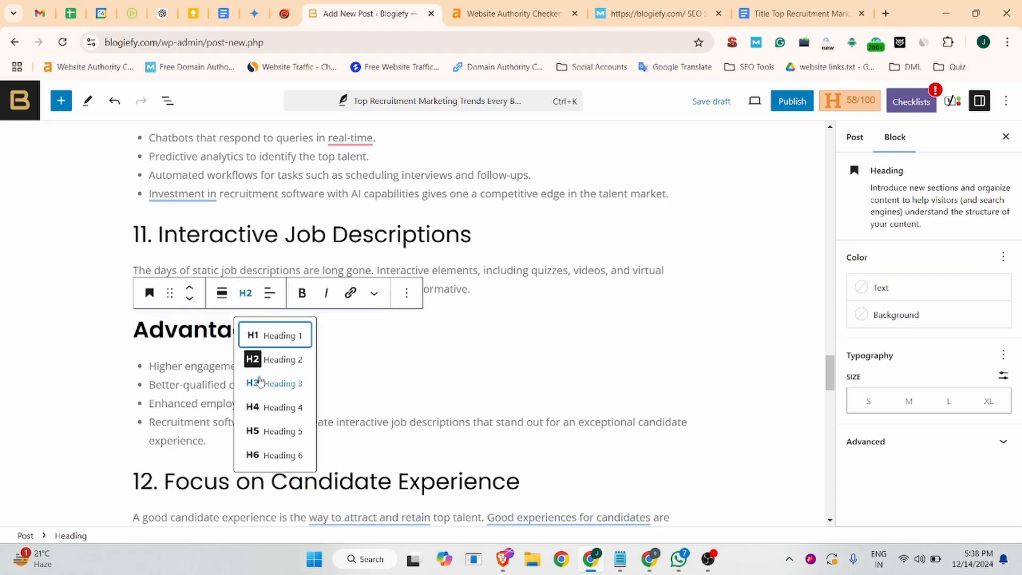
left_click(241, 384)
Step: Convert the bold AI-Driven Features paragraph in section 10, Artificial Intelligence and Automation, into a Heading 3
scroll(211, 332, "up", 4)
scroll(212, 333, "up", 1)
left_click(181, 369)
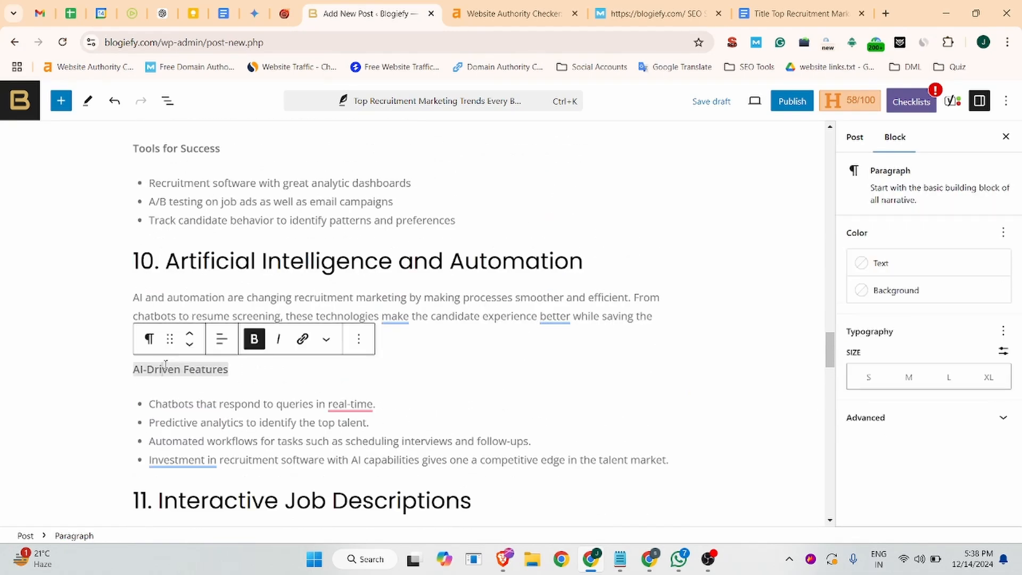
left_click(149, 339)
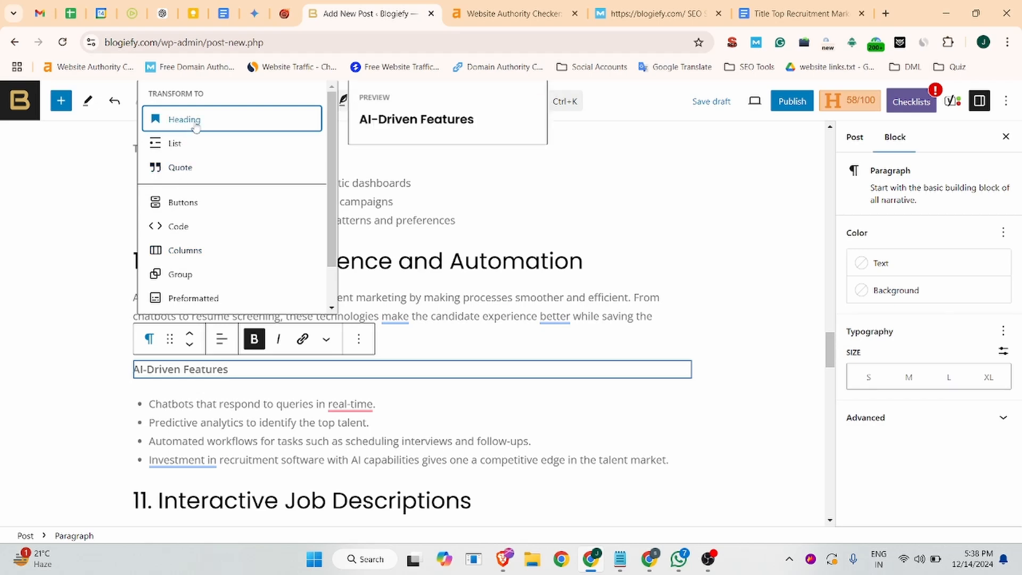
left_click(149, 340)
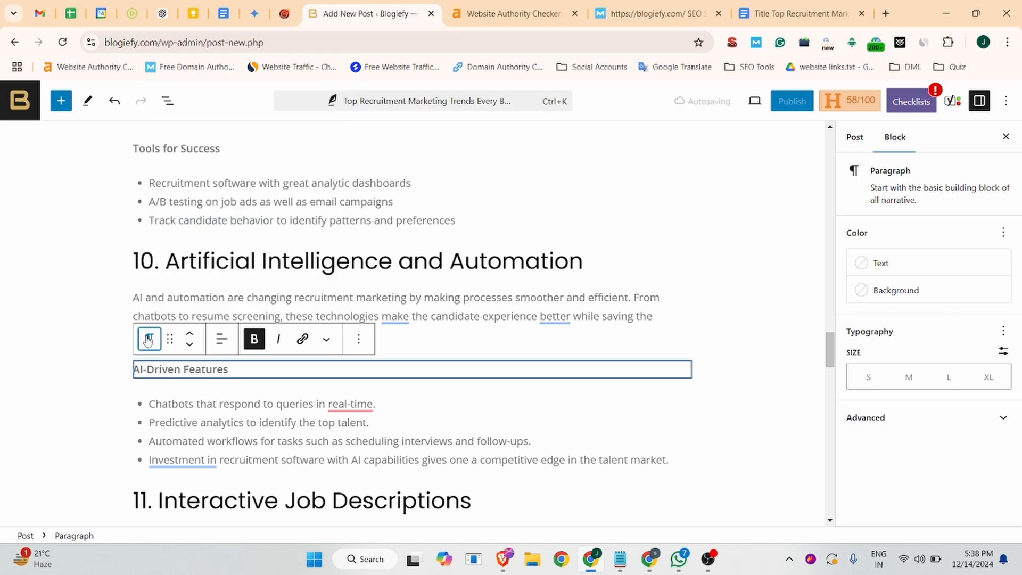
left_click(148, 341)
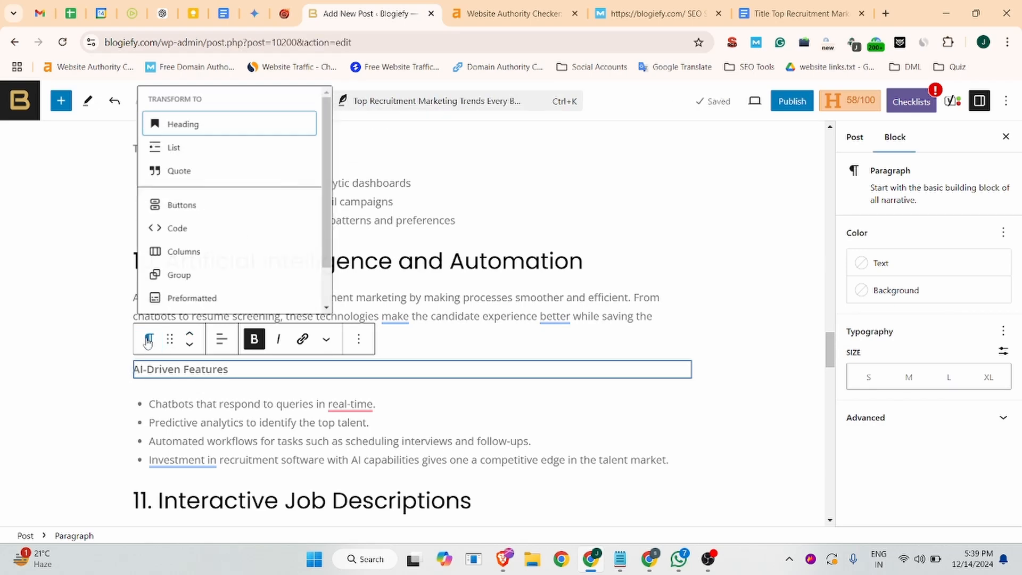
left_click(183, 125)
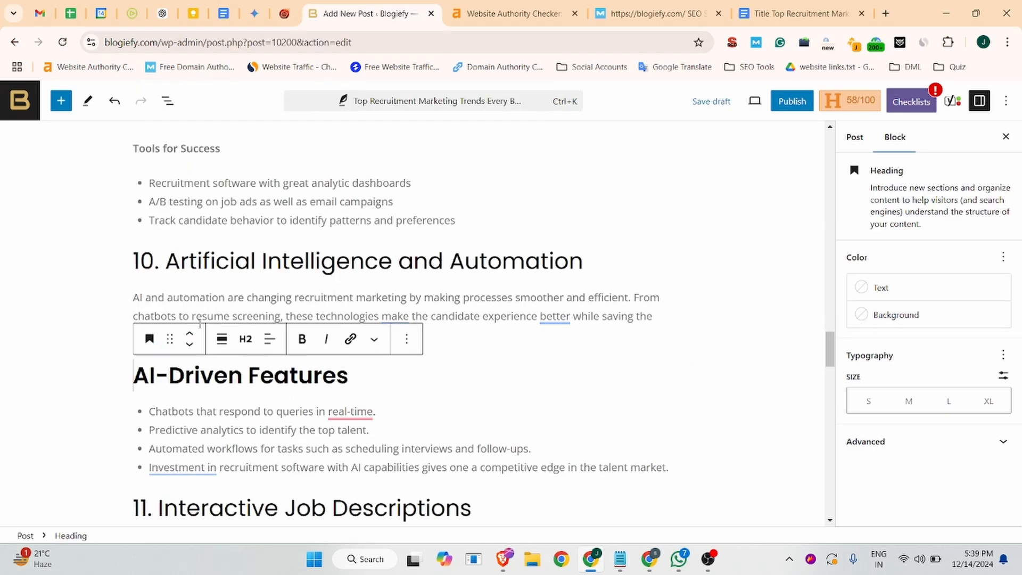
left_click(244, 341)
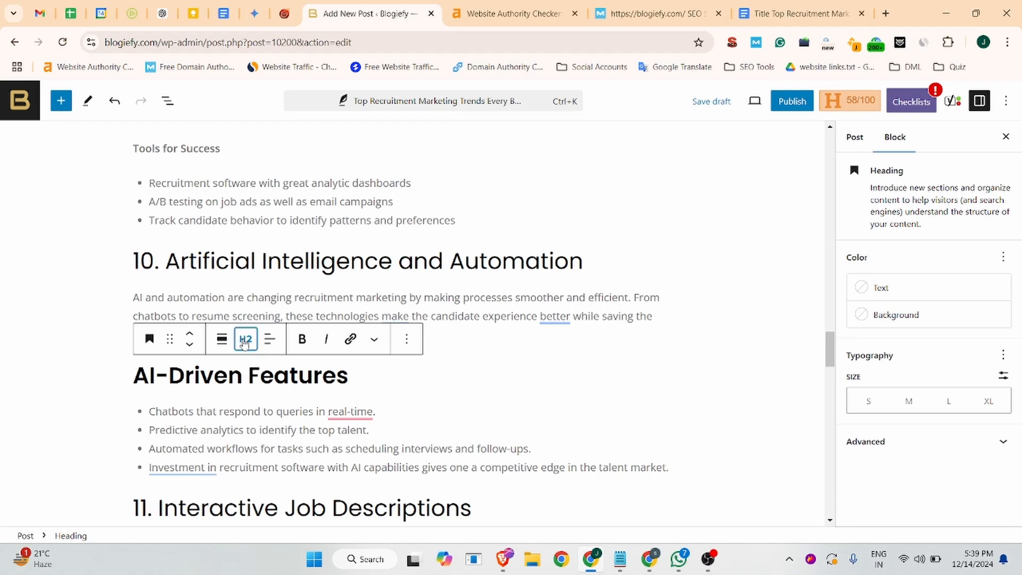
left_click(260, 426)
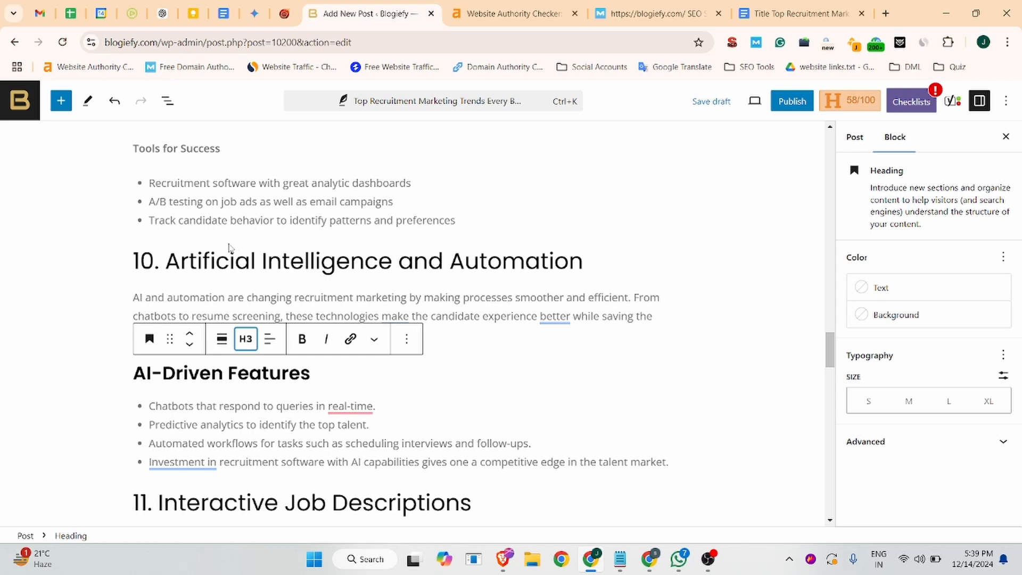
Step: Convert the bold Tools for Success paragraph in section 9, Data-Driven Decision Making, into a Heading 3
scroll(229, 247, "up", 2)
triple_click(174, 282)
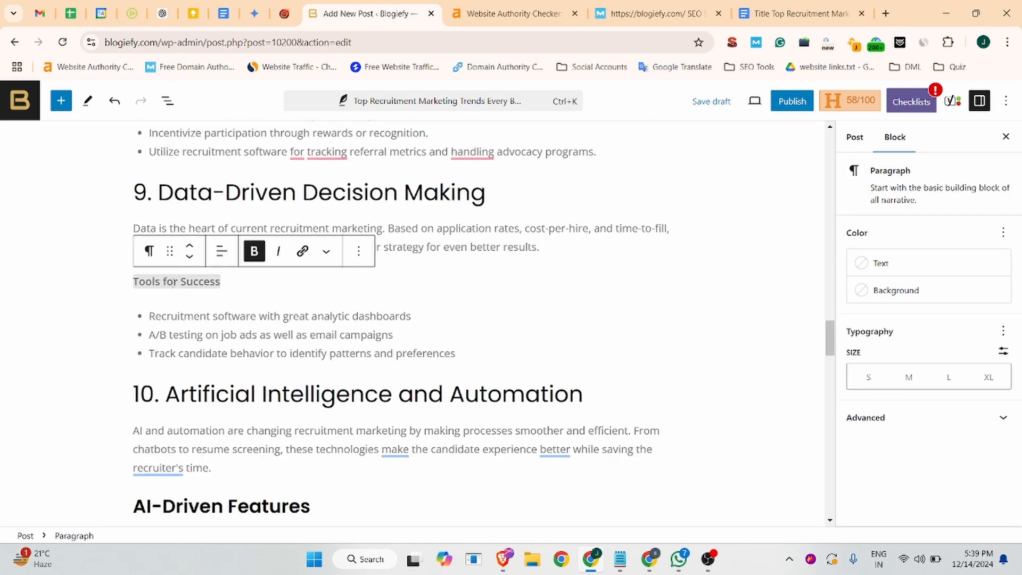
left_click(149, 251)
left_click(209, 314)
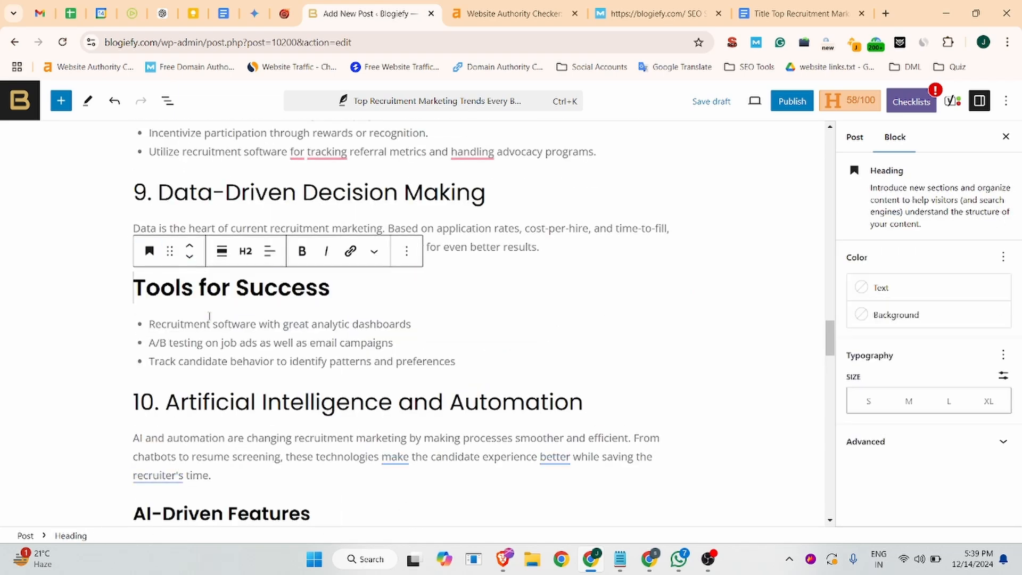
left_click(247, 251)
left_click(259, 339)
Step: Convert the bold How to Encourage Advocacy paragraph in section 8, Employee Advocacy Programs, into a Heading 3
scroll(237, 312, "up", 4)
triple_click(208, 347)
left_click(149, 315)
left_click(194, 122)
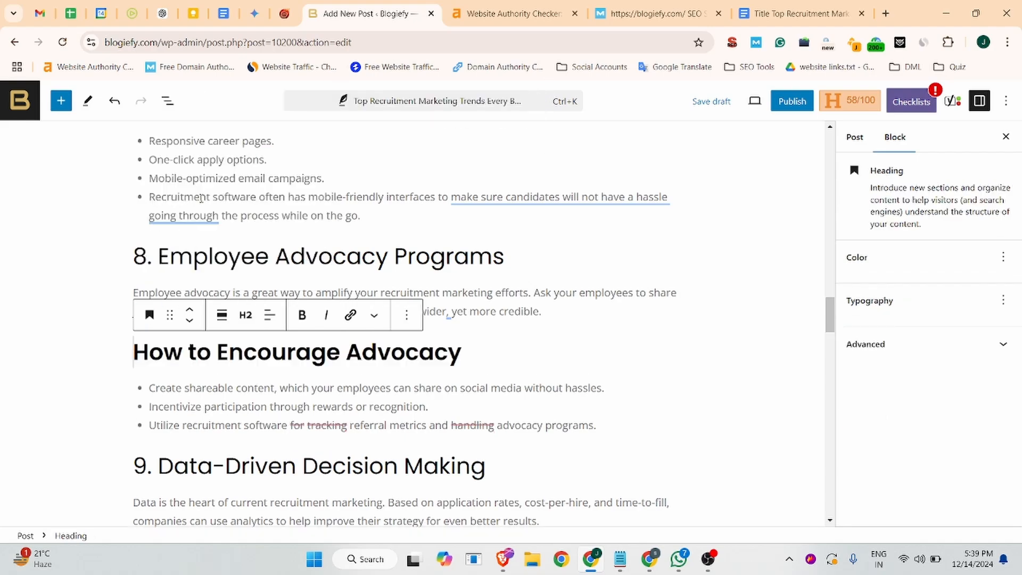
left_click(246, 315)
left_click(258, 402)
Step: Review the title-length requirement in the post checklists and remove "Every Business Needs to Know" from the post title
scroll(319, 277, "up", 20)
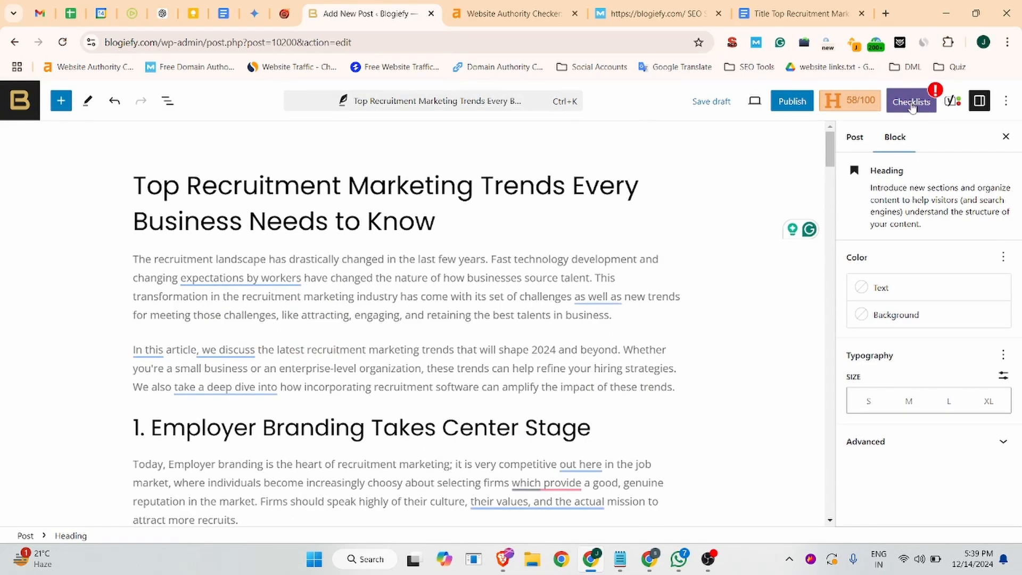
left_click(911, 101)
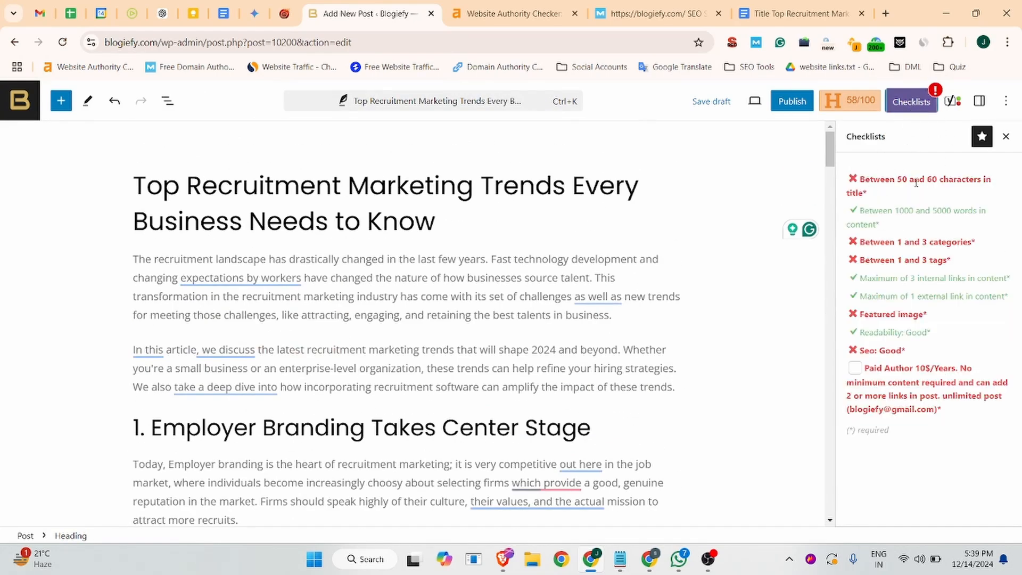
triple_click(861, 180)
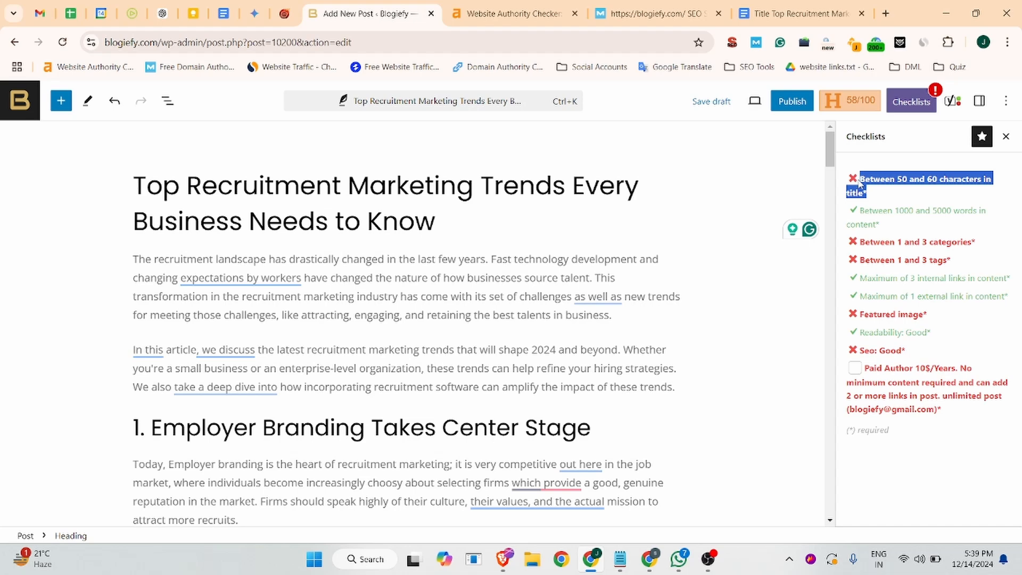
left_click(902, 178)
left_click_drag(860, 179, 870, 192)
left_click_drag(575, 186, 611, 230)
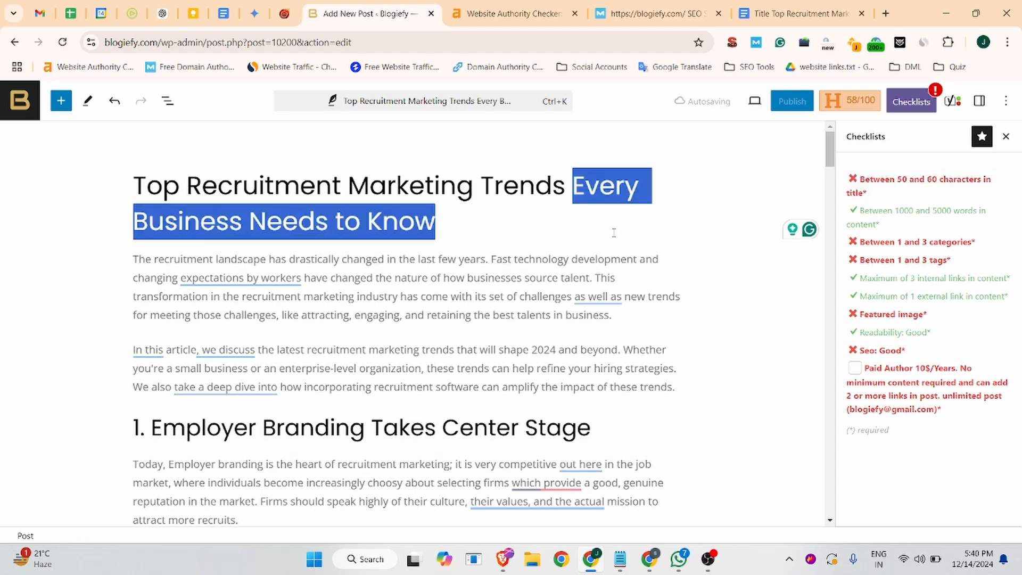
key("BackSpace")
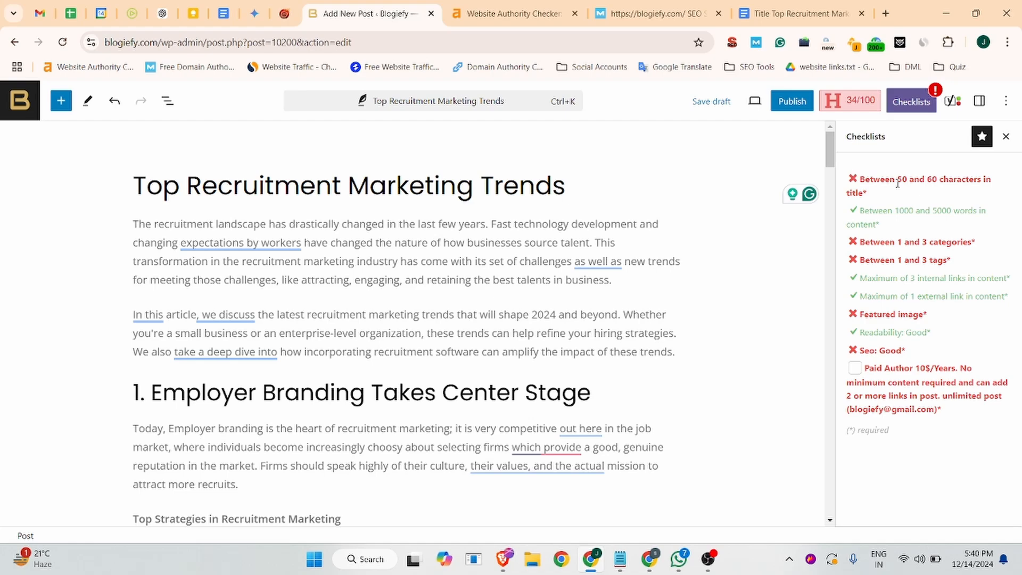
Step: Clear the default content of the SEO title in the Yoast SEO search appearance settings below the post
scroll(372, 319, "down", 20)
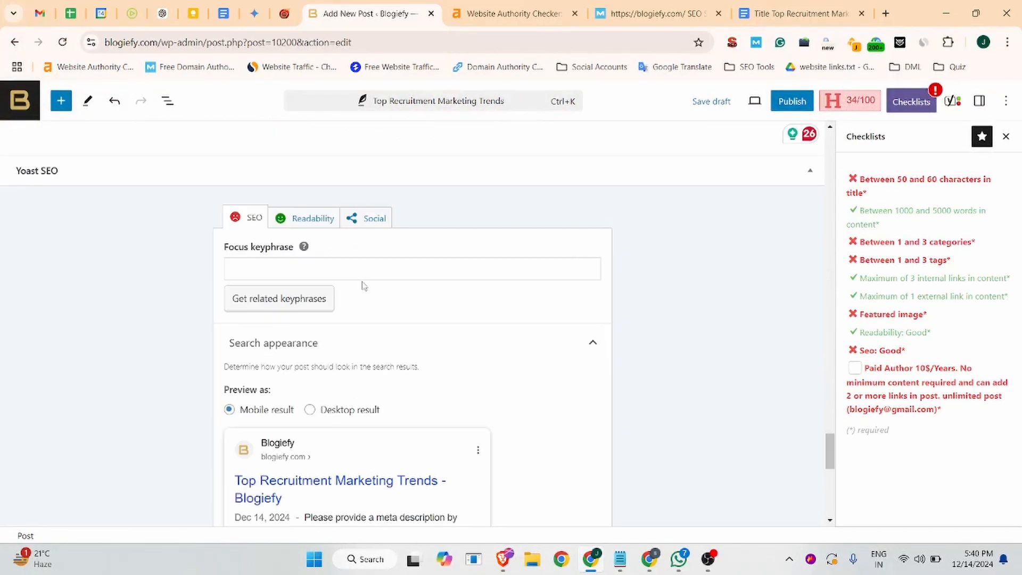
left_click(335, 277)
left_click_drag(334, 280, 228, 276)
key("BackSpace")
Step: Copy the title "Top Recruitment Marketing Trends for 2025" from the Google Doc and paste it as the Yoast SEO title
left_click(800, 14)
scroll(449, 246, "up", 20)
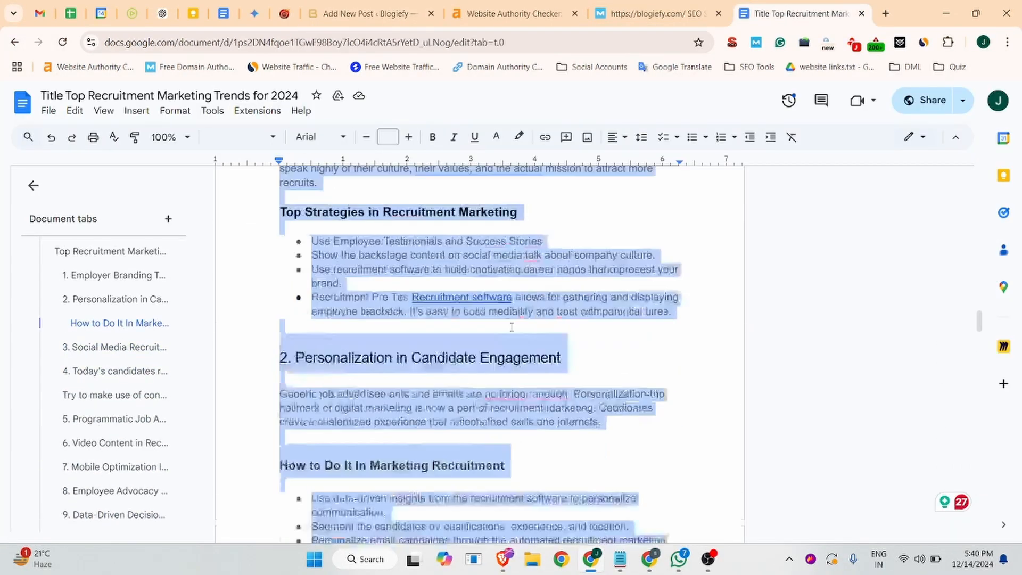
left_click(313, 260)
left_click_drag(313, 260, 567, 261)
key("ctrl+c")
left_click(367, 14)
key("ctrl+v")
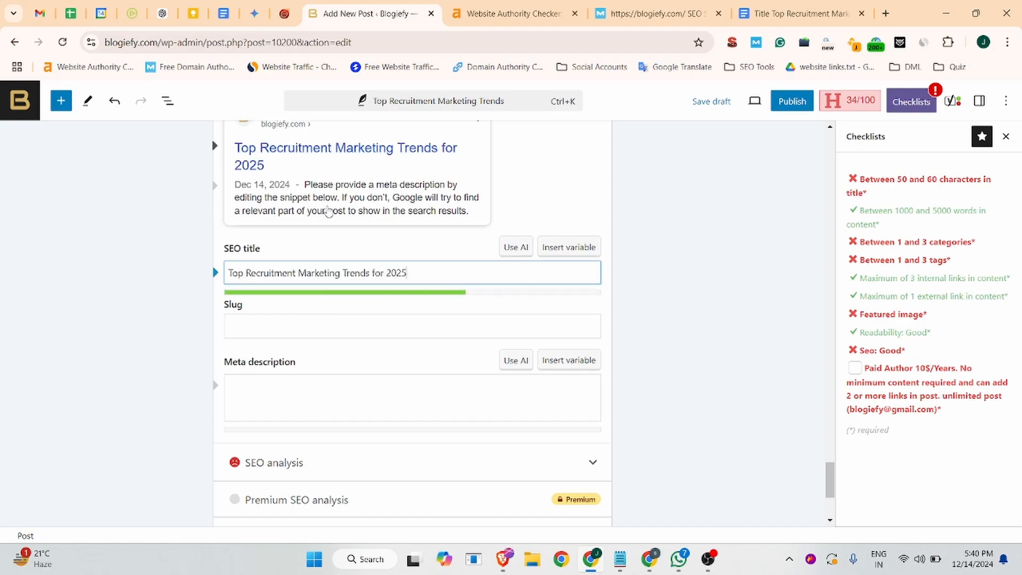
left_click(645, 276)
Step: Replace the whole post title with the copied "Top Recruitment Marketing Trends for 2025"
scroll(746, 254, "up", 10)
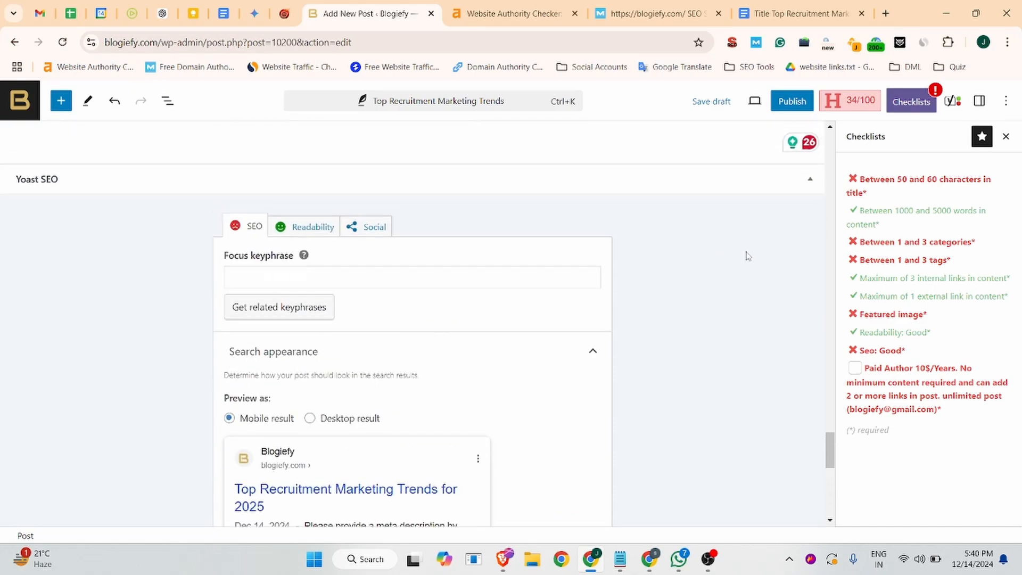
scroll(799, 240, "up", 20)
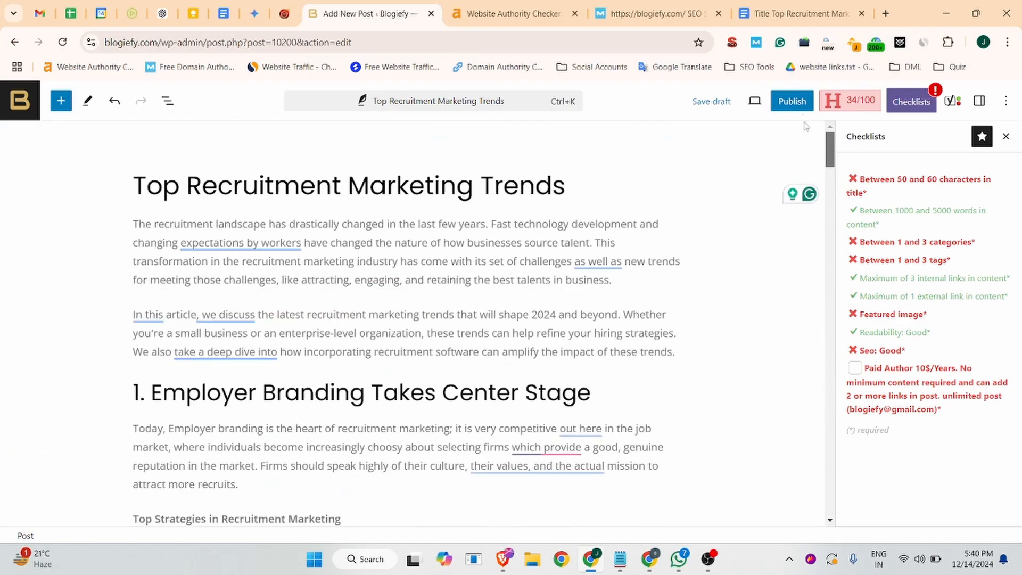
left_click_drag(613, 175, 106, 199)
left_click(106, 199)
triple_click(246, 188)
key("BackSpace")
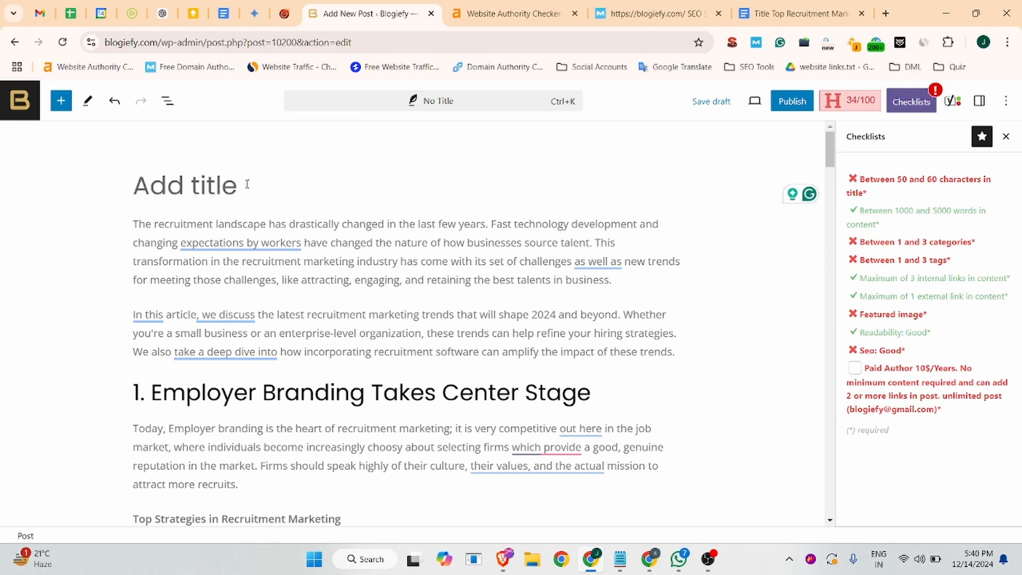
key("ctrl+v")
left_click(335, 260)
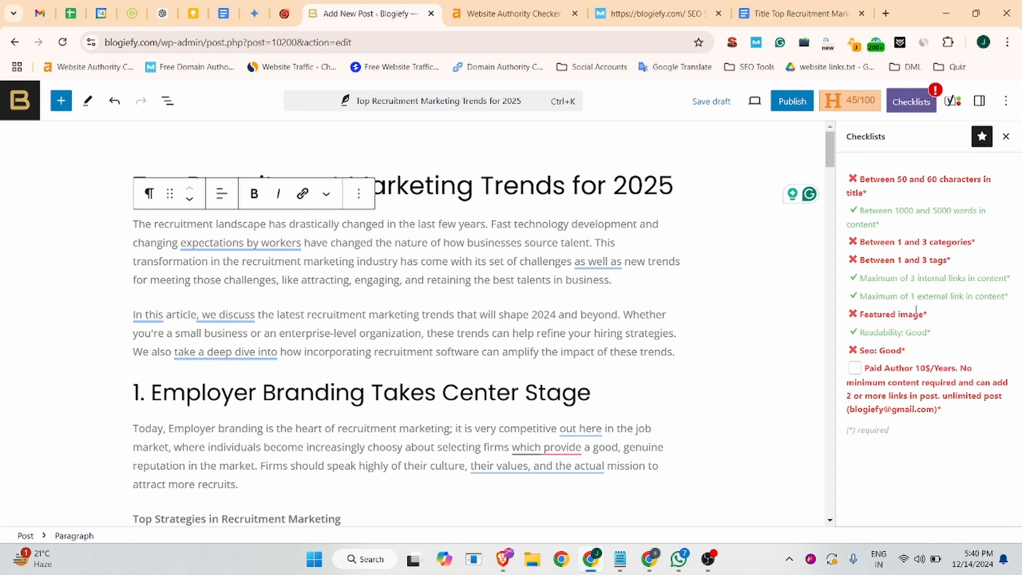
right_click(860, 140)
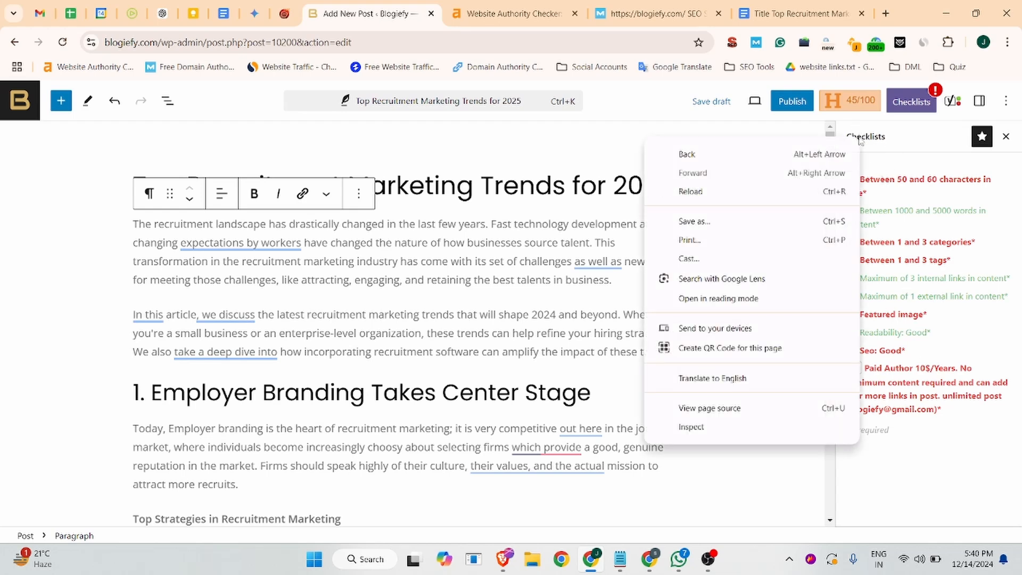
left_click_drag(938, 260, 932, 246)
left_click(873, 239)
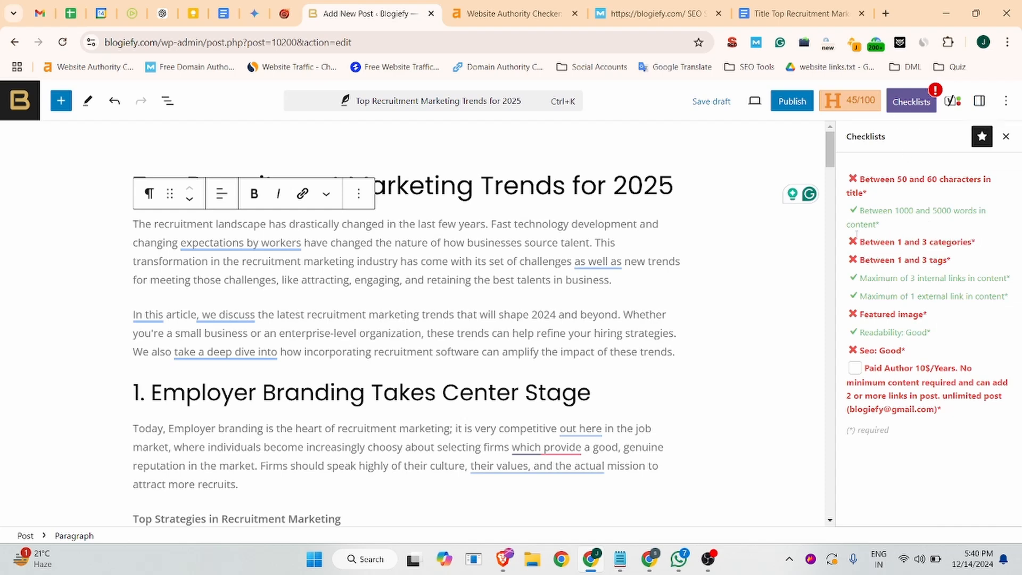
Step: Show the post-level settings in the sidebar in place of the checklists and look through its options
left_click(986, 103)
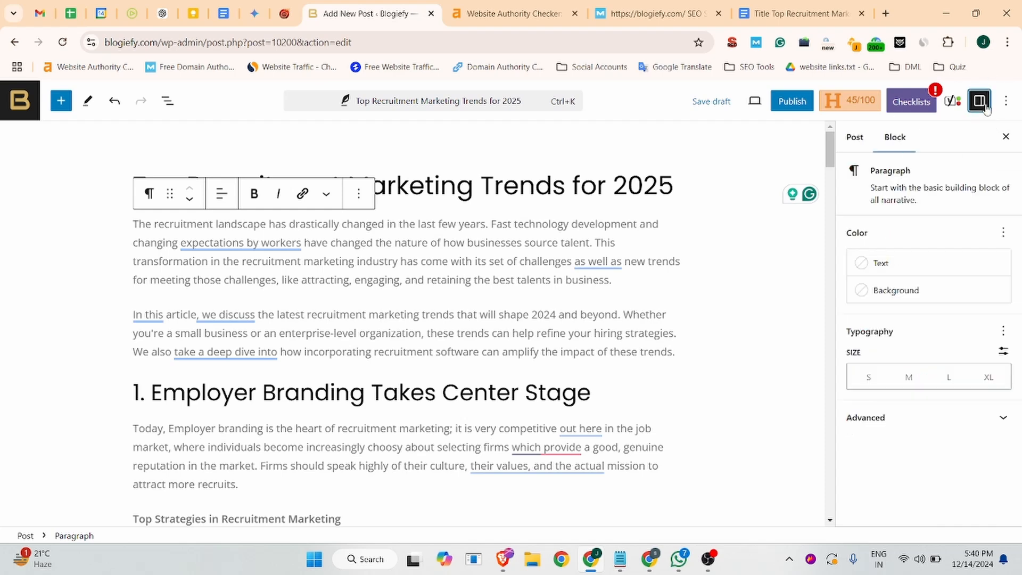
left_click(855, 138)
scroll(913, 239, "down", 3)
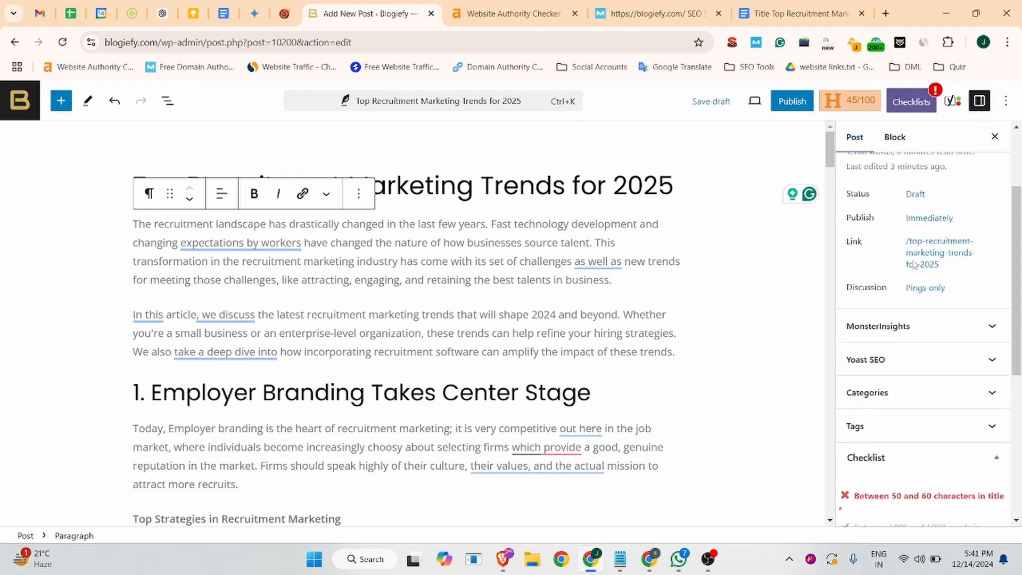
scroll(901, 246, "up", 3)
left_click(907, 217)
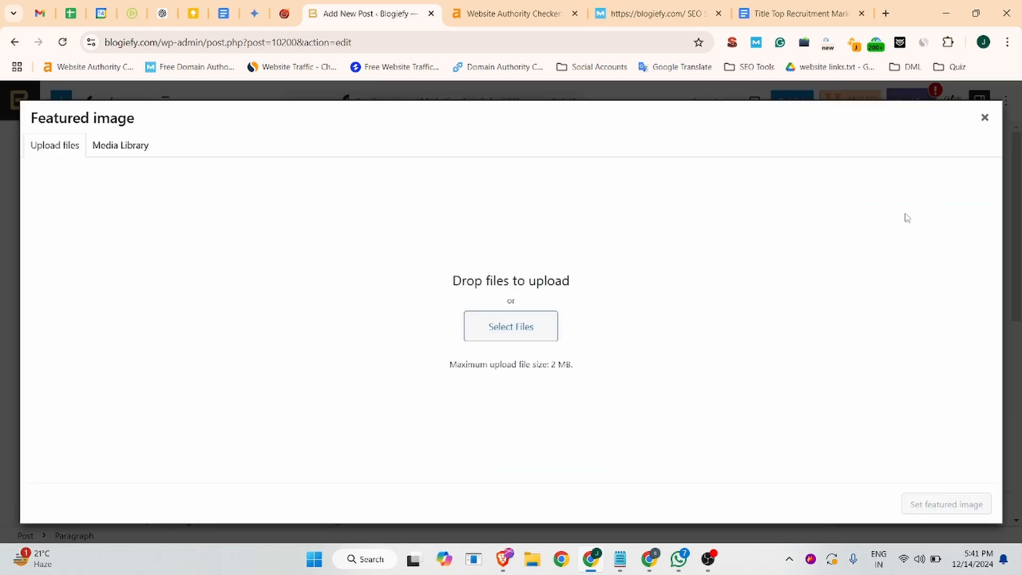
left_click(510, 335)
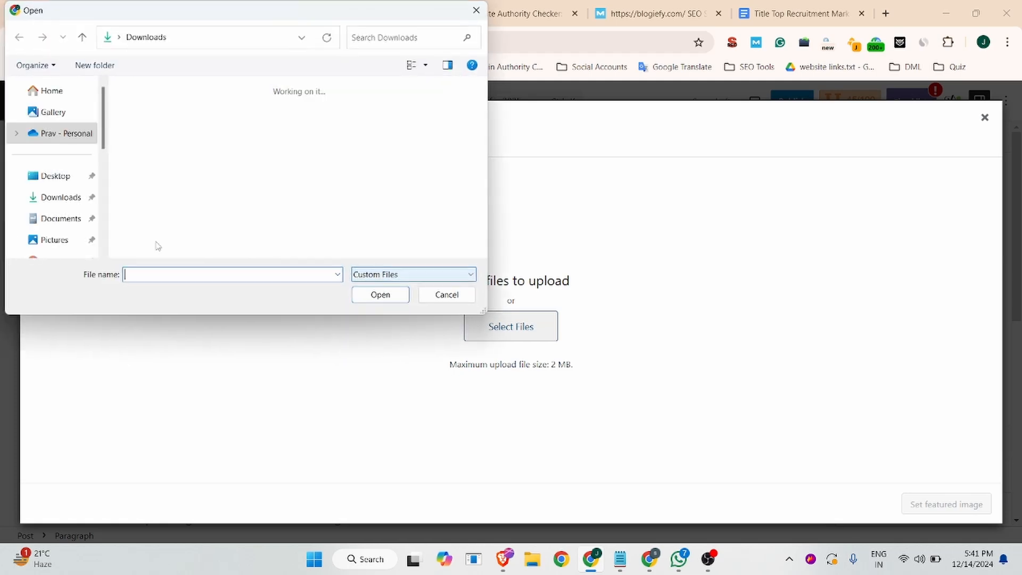
scroll(150, 189, "down", 2)
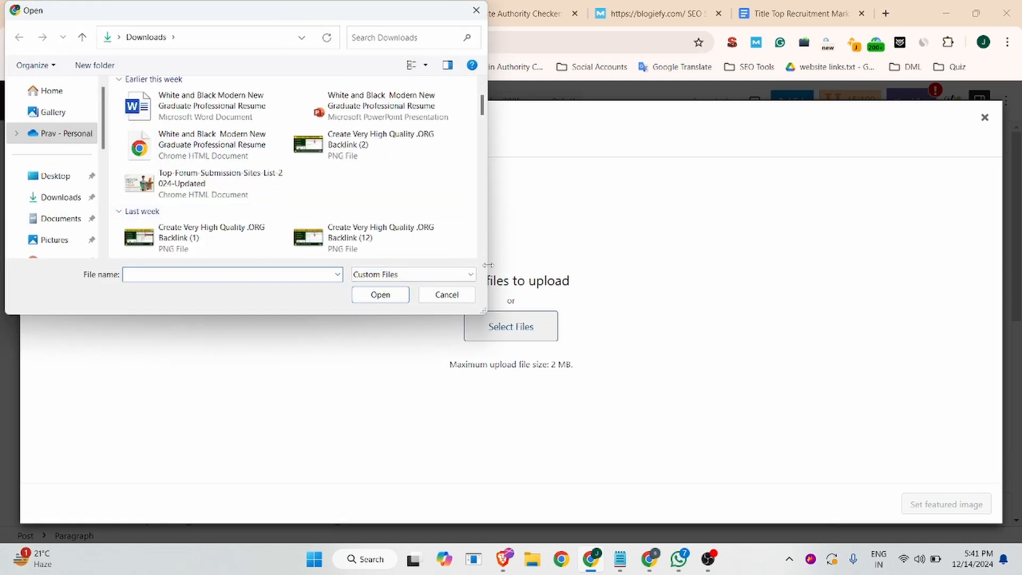
left_click(446, 294)
Step: Open dmltraining.com in a new browser tab and go to its Blog page
left_click(753, 14)
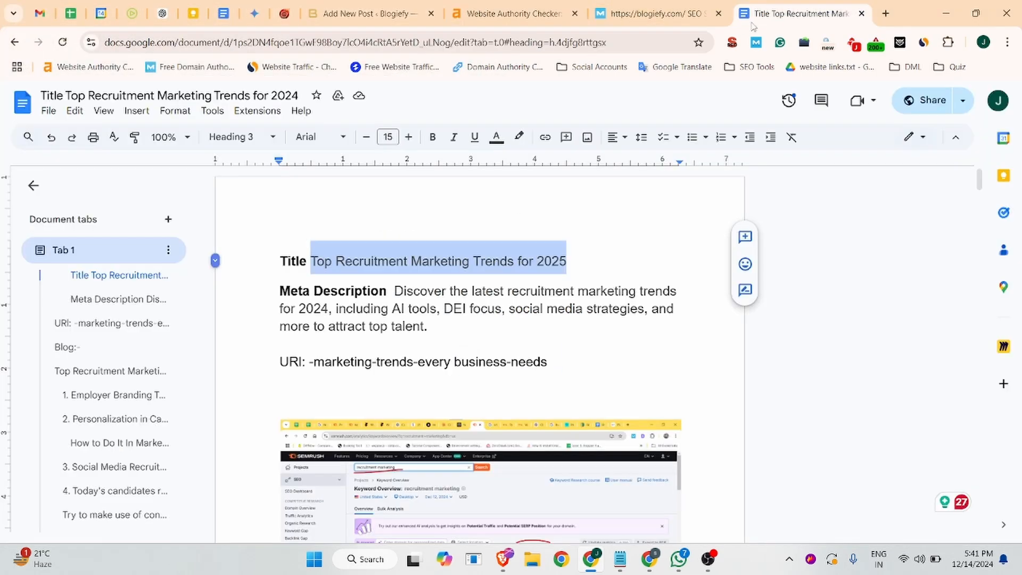
left_click(886, 13)
type("dml")
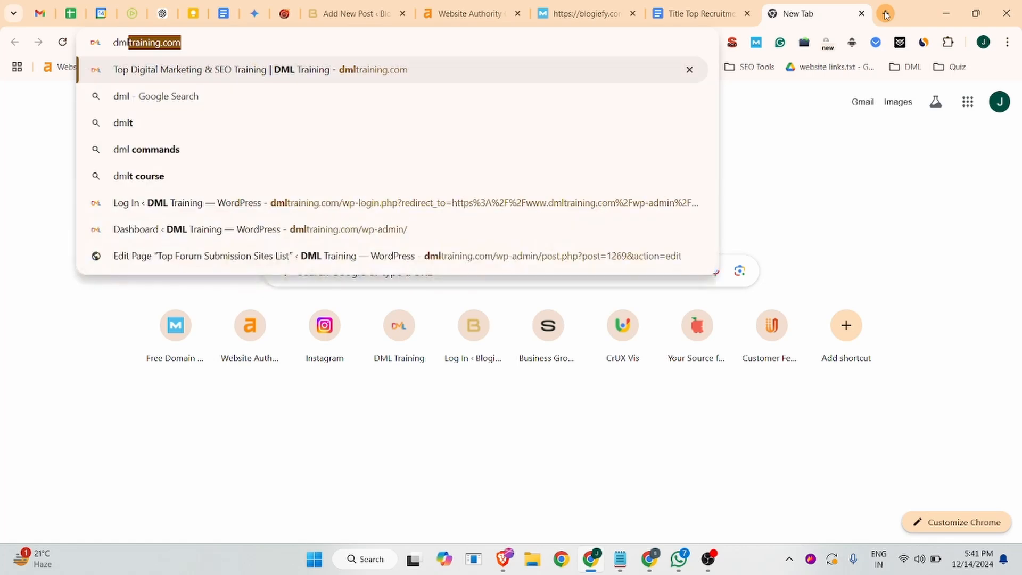
key("Return")
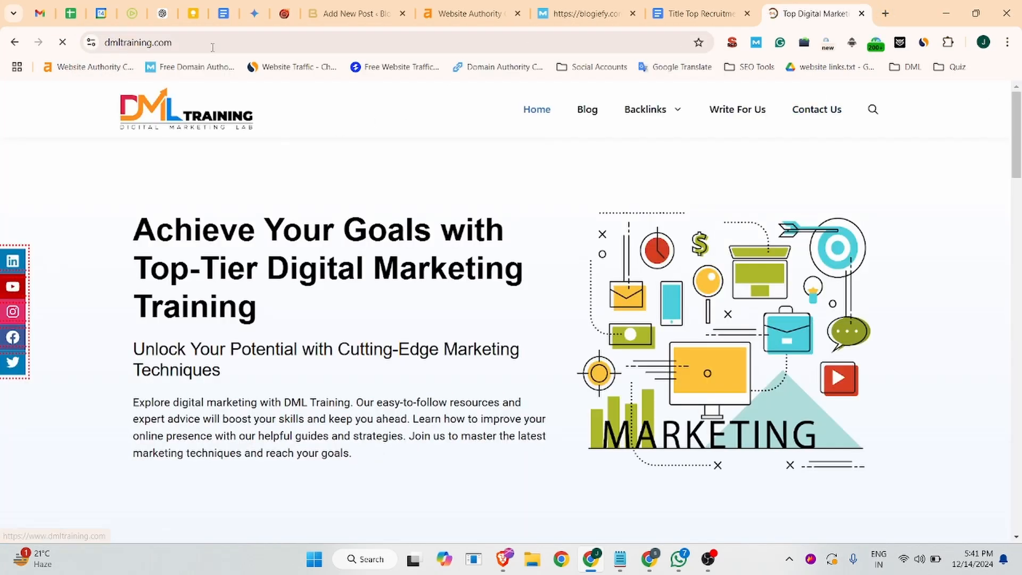
left_click(585, 108)
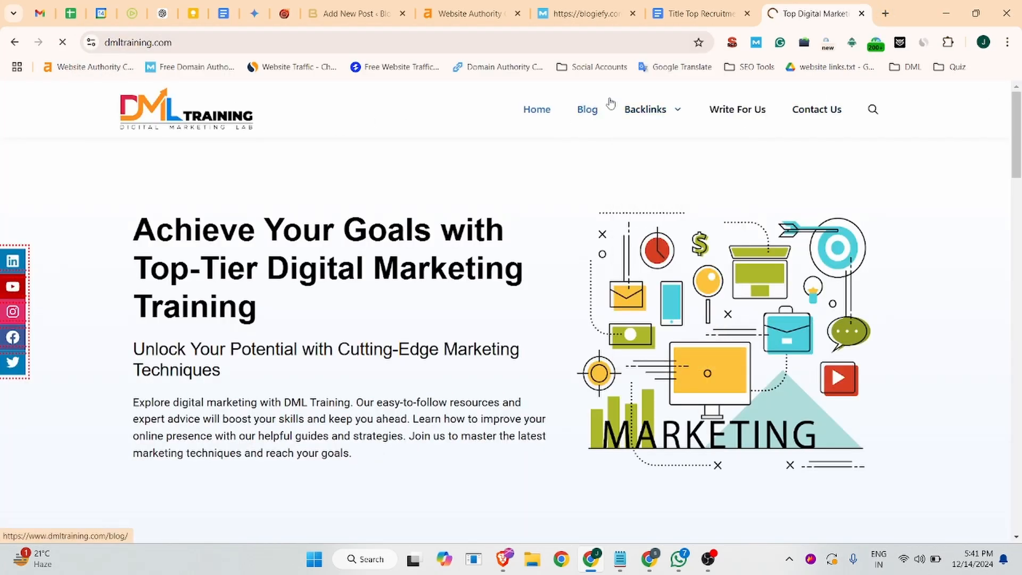
Step: Open the Social Bookmarking Sites page from the site's Backlinks section in a separate tab and switch to it
mouse_move(655, 111)
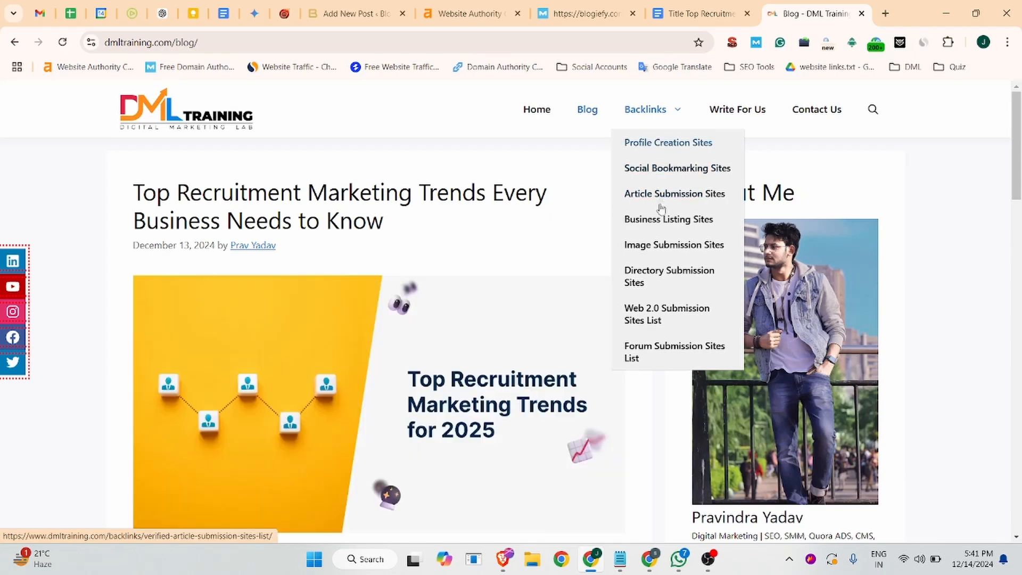
middle_click(664, 166)
left_click(814, 6)
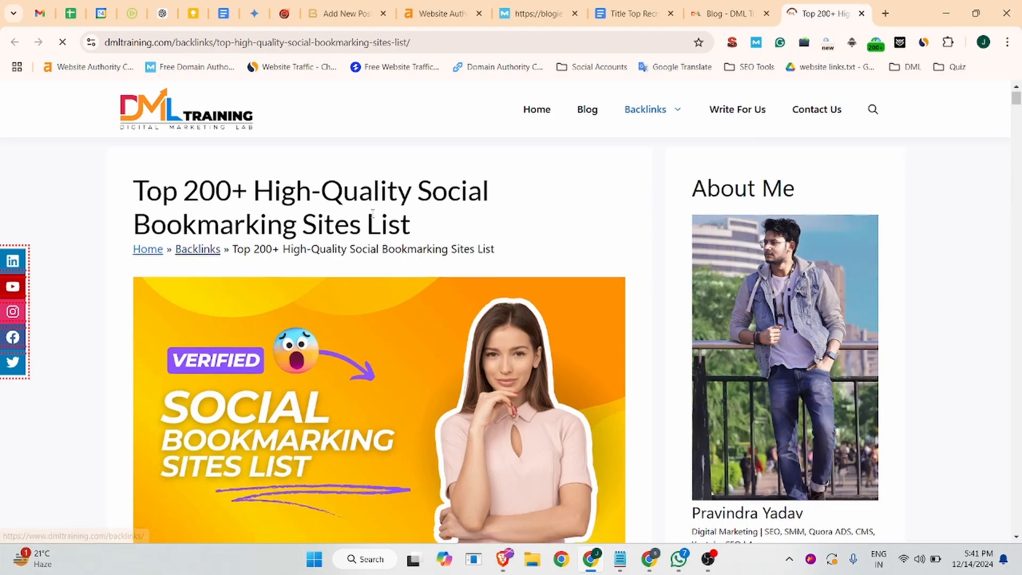
Step: Examine the social bookmarking guide down to its Popular Social Bookmarking Sites List table
scroll(372, 224, "down", 15)
scroll(373, 219, "down", 20)
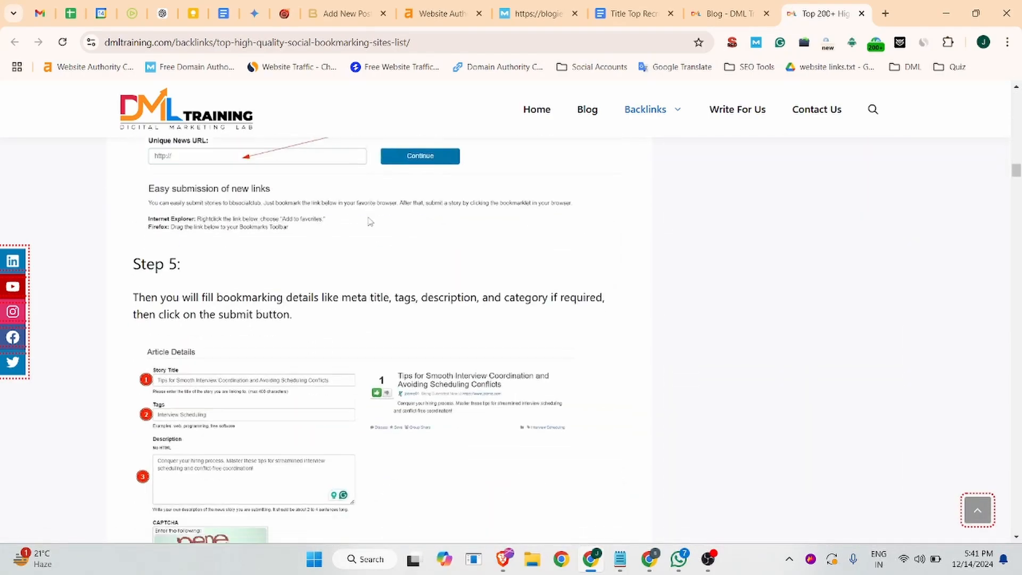
scroll(320, 229, "down", 4)
scroll(298, 266, "up", 7)
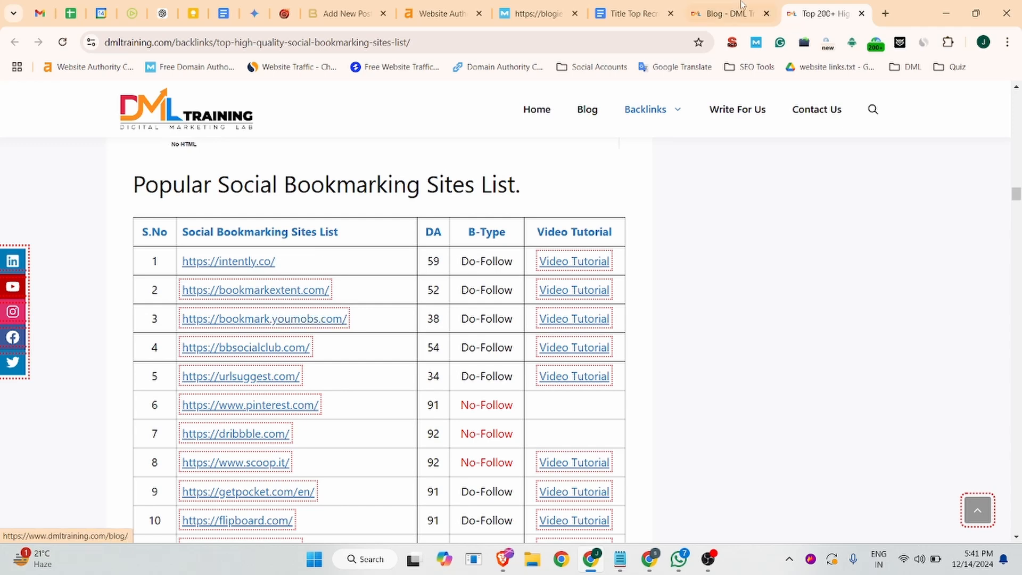
left_click(633, 13)
left_click(823, 11)
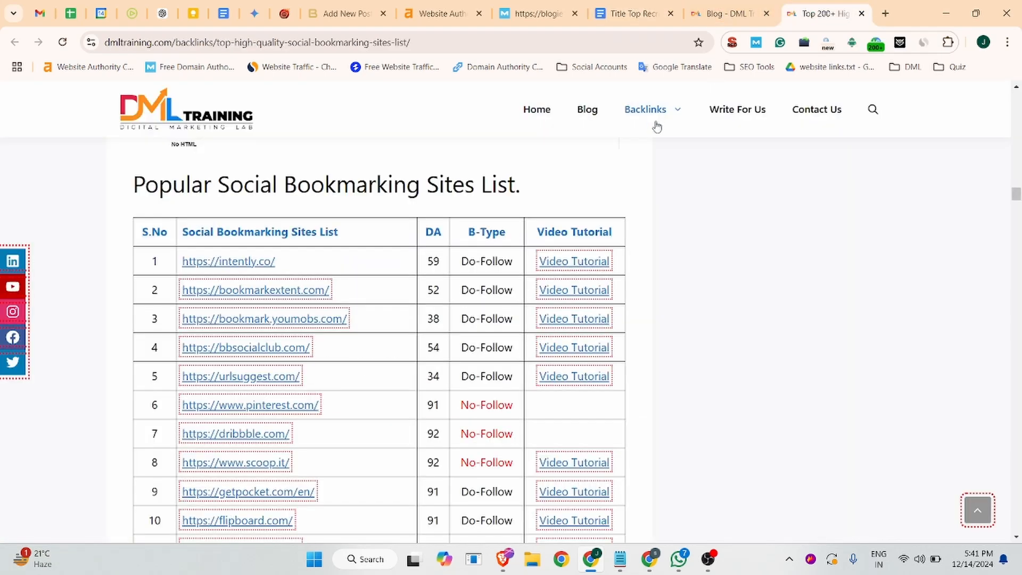
Step: Open the blog's recruitment marketing trends article and save its header image to Downloads as Top-Recruitment-Marketing-Trends-for-2025
left_click(589, 112)
scroll(483, 255, "down", 1)
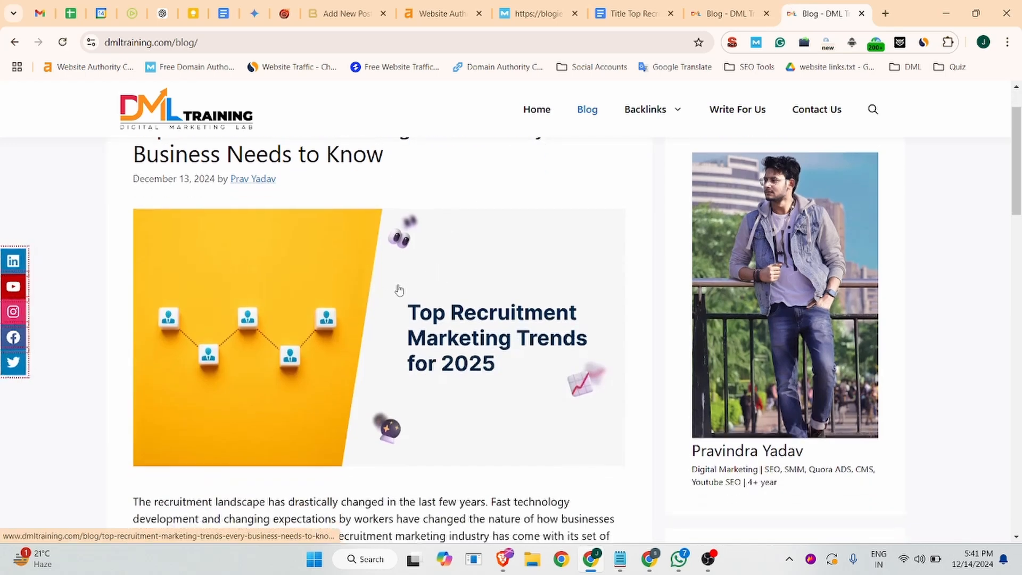
left_click(423, 284)
right_click(329, 270)
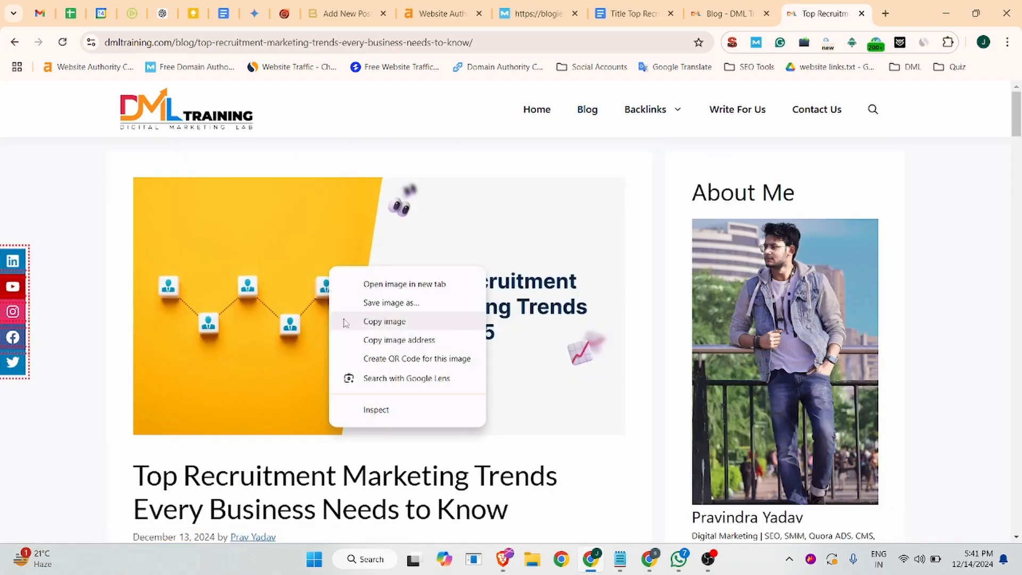
left_click(373, 301)
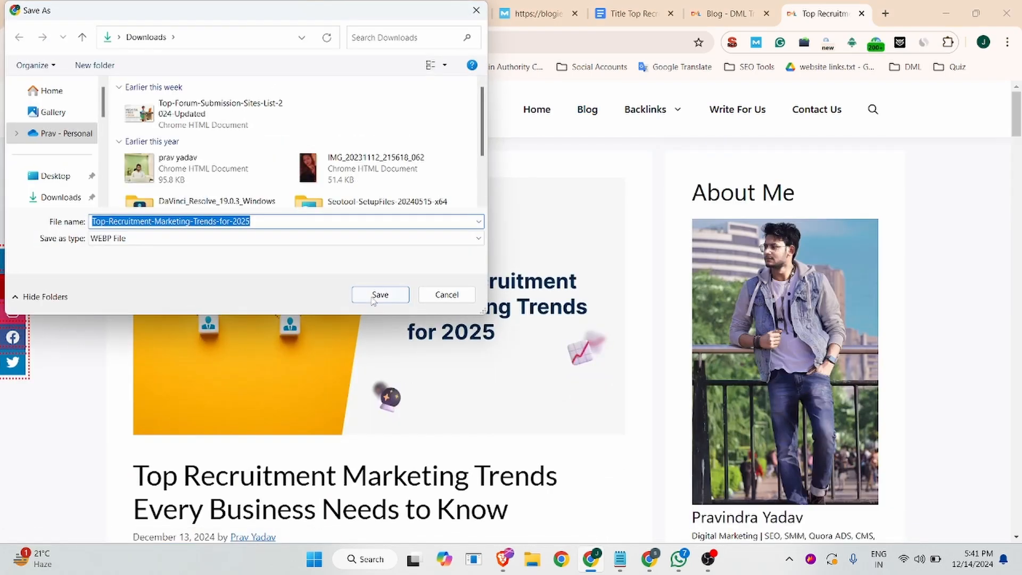
left_click(380, 294)
Step: Return to the Blogiefy post editor, upload the Top-Recruitment-Marketing-Trends-for-2025 file and set it as the post's featured image
left_click(625, 13)
left_click(359, 7)
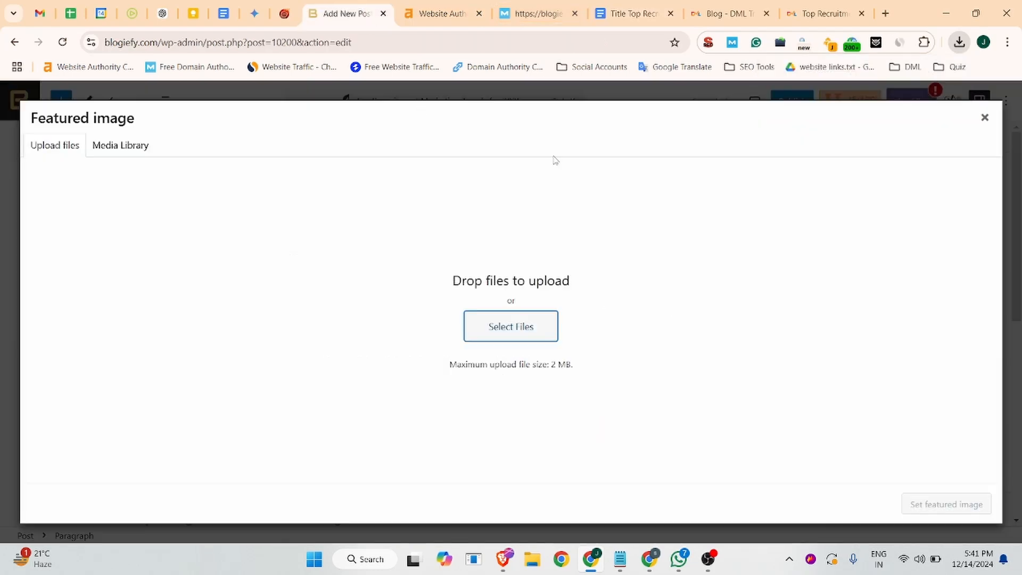
left_click(487, 335)
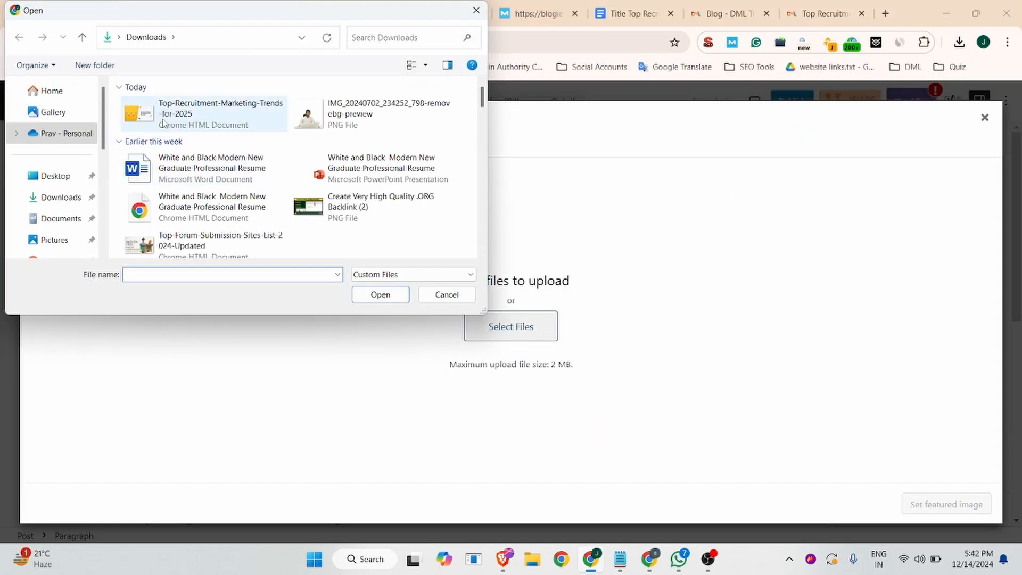
left_click(175, 114)
left_click(396, 299)
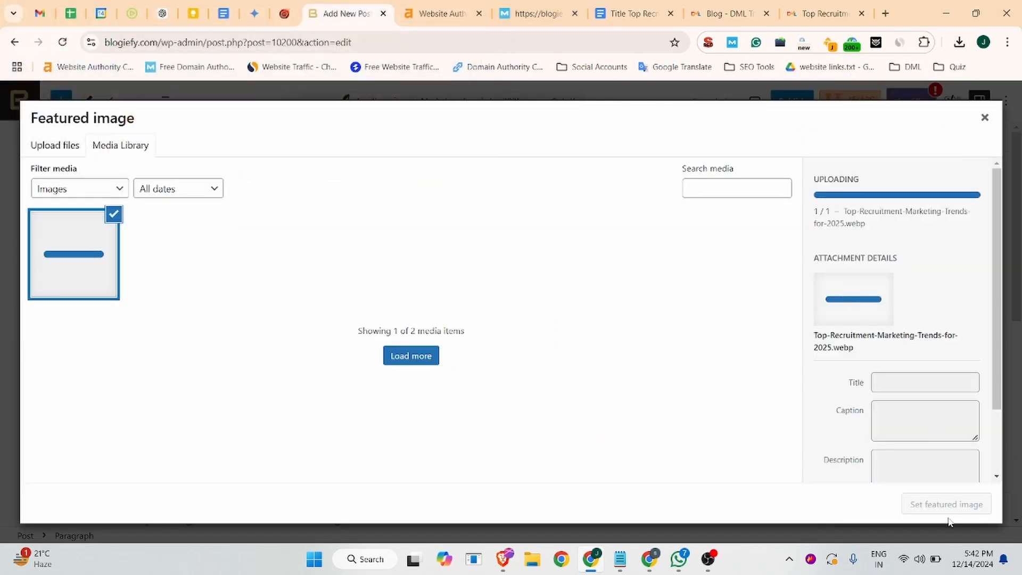
left_click(932, 504)
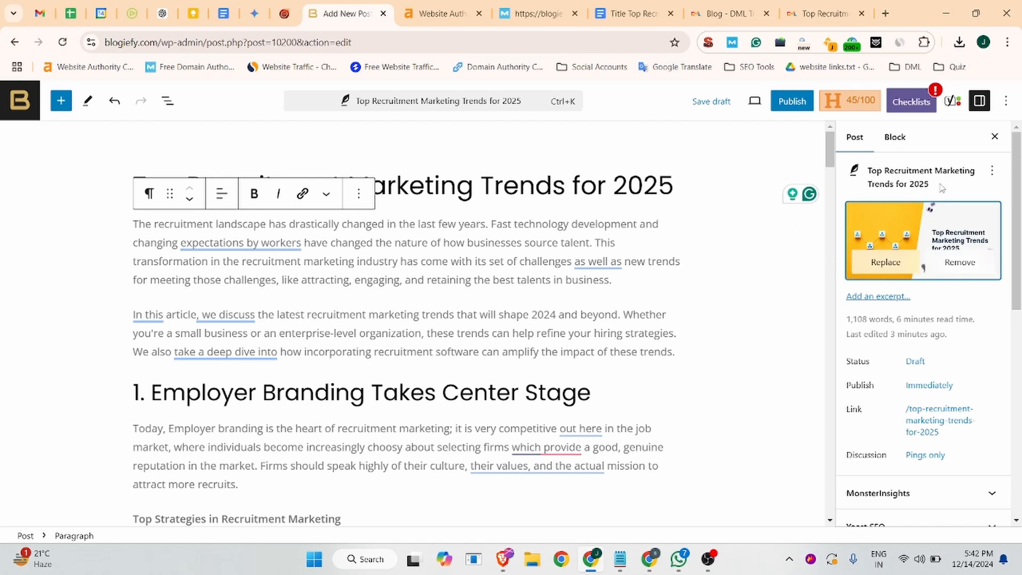
Step: Review the post's checklists, then search the categories in the post settings and assign the Marketing category
left_click(919, 102)
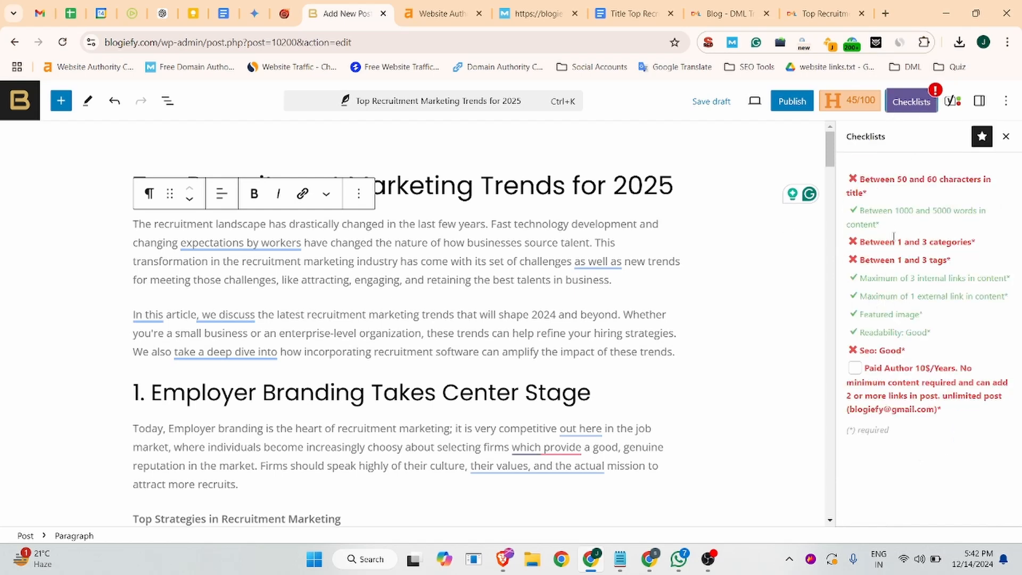
left_click(911, 104)
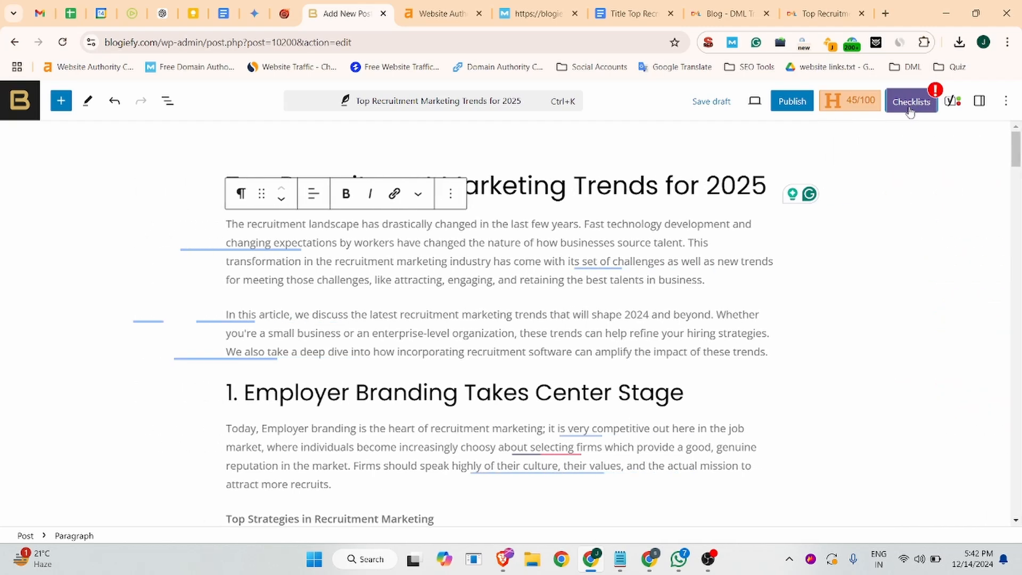
left_click(926, 102)
left_click(979, 101)
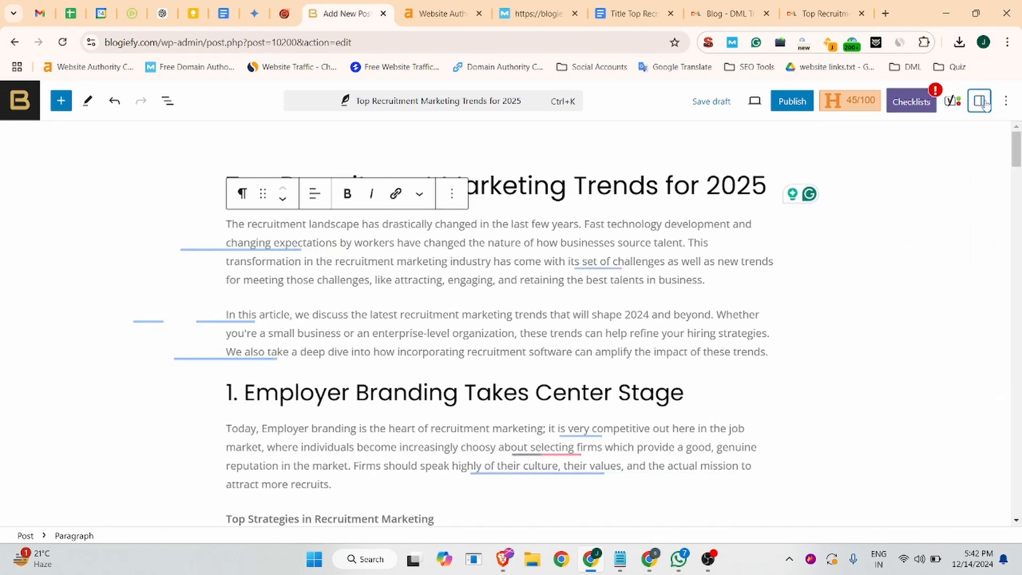
left_click(854, 137)
scroll(918, 353, "down", 8)
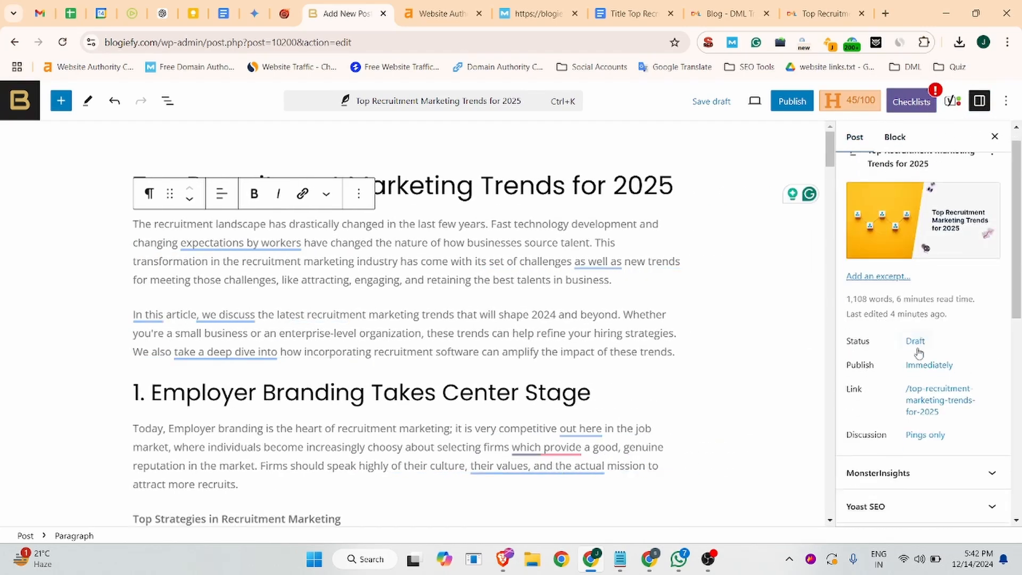
scroll(911, 335, "up", 3)
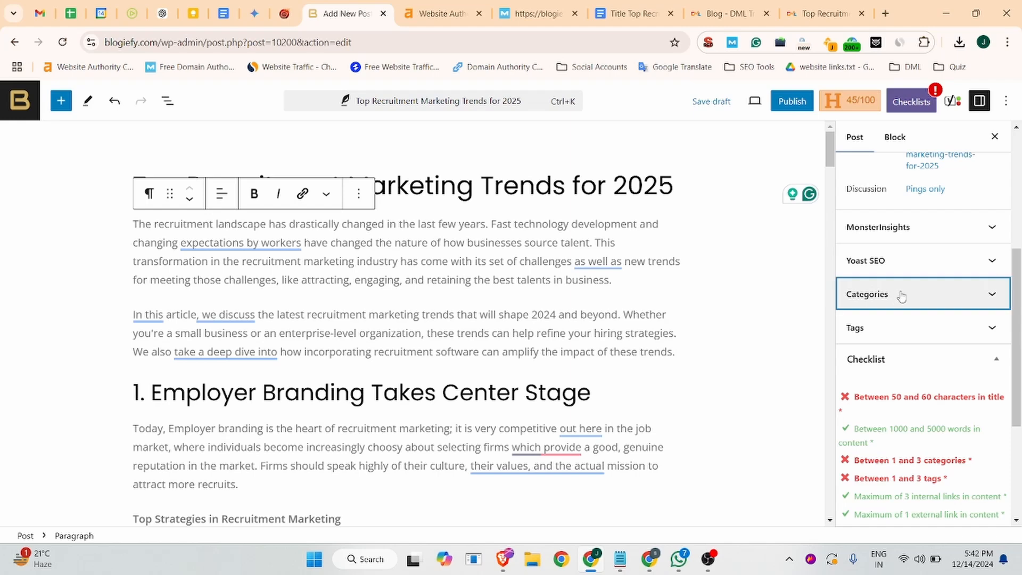
left_click(900, 294)
left_click(878, 339)
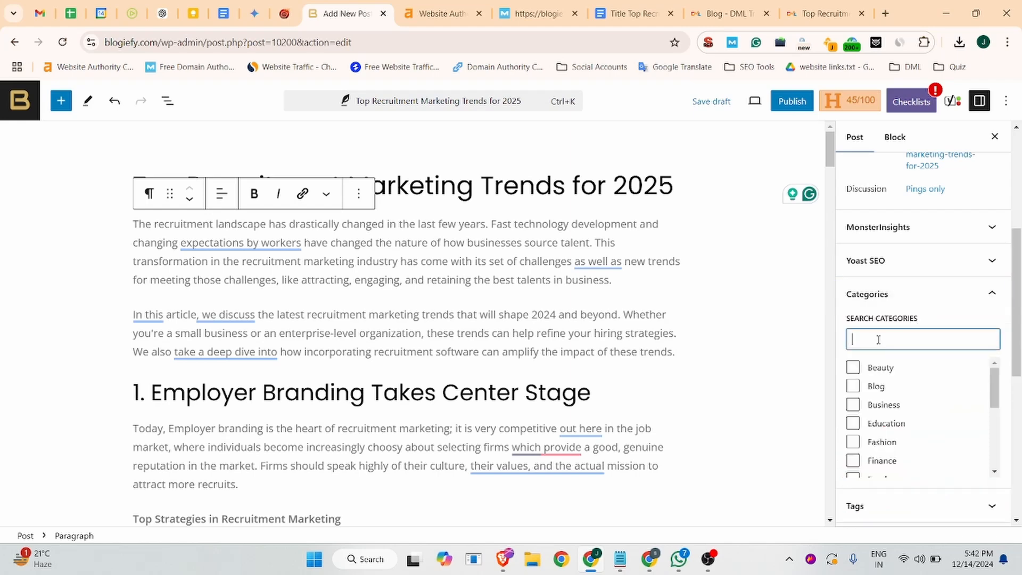
type("re")
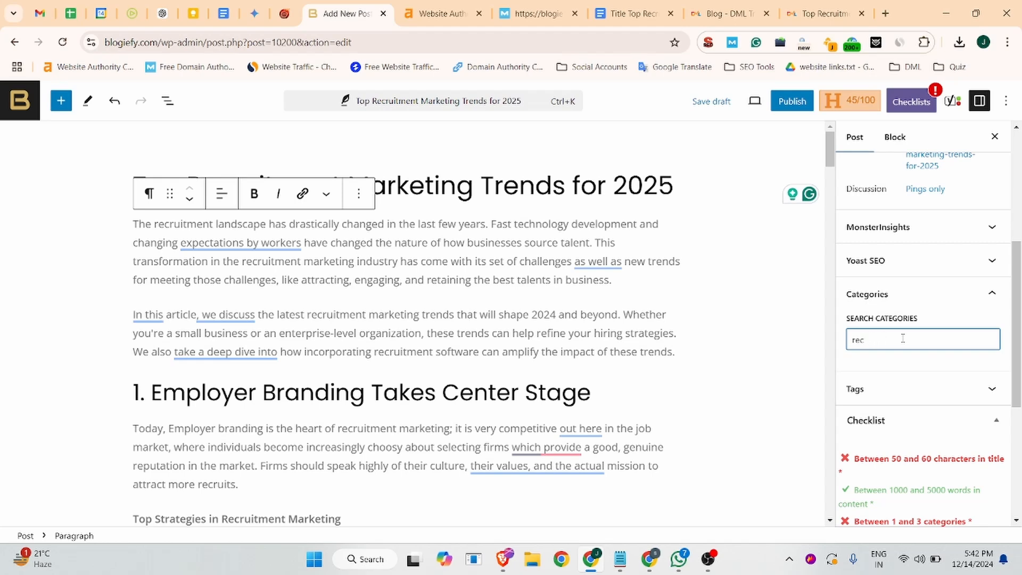
key("BackSpace")
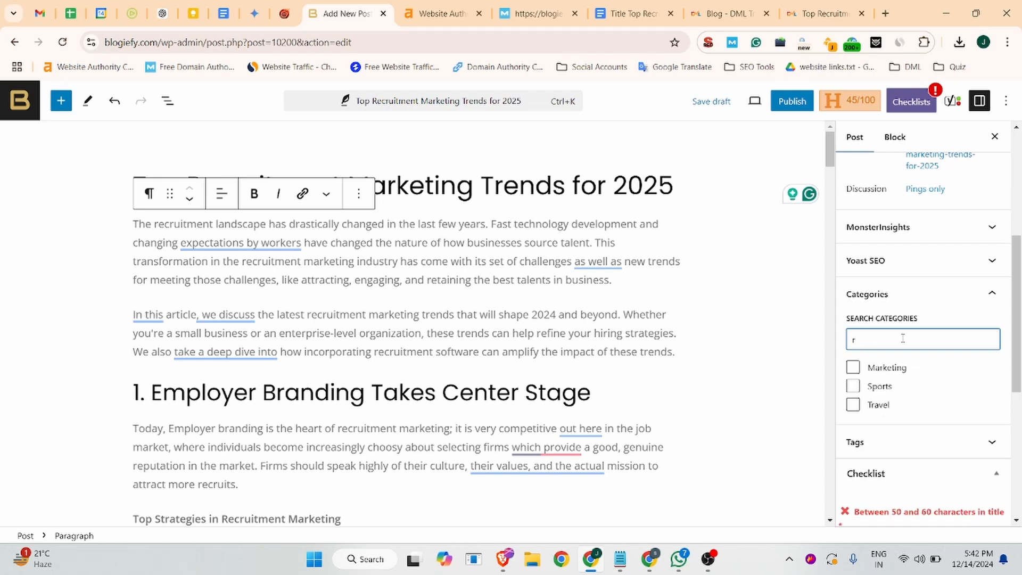
left_click(853, 367)
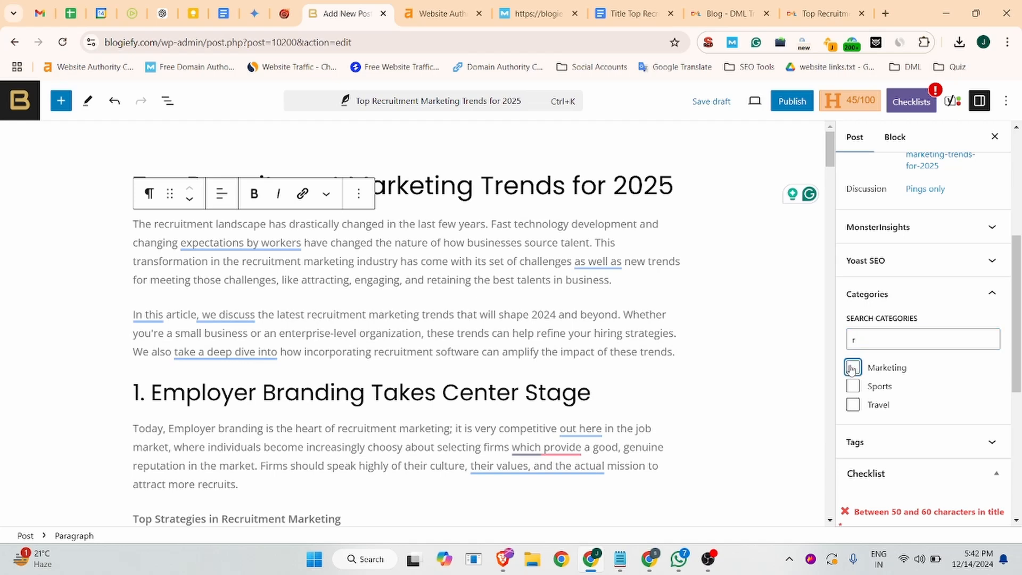
Step: Search the post categories for "hu", "jo" and "ca", and clear the category search
double_click(847, 341)
key("BackSpace")
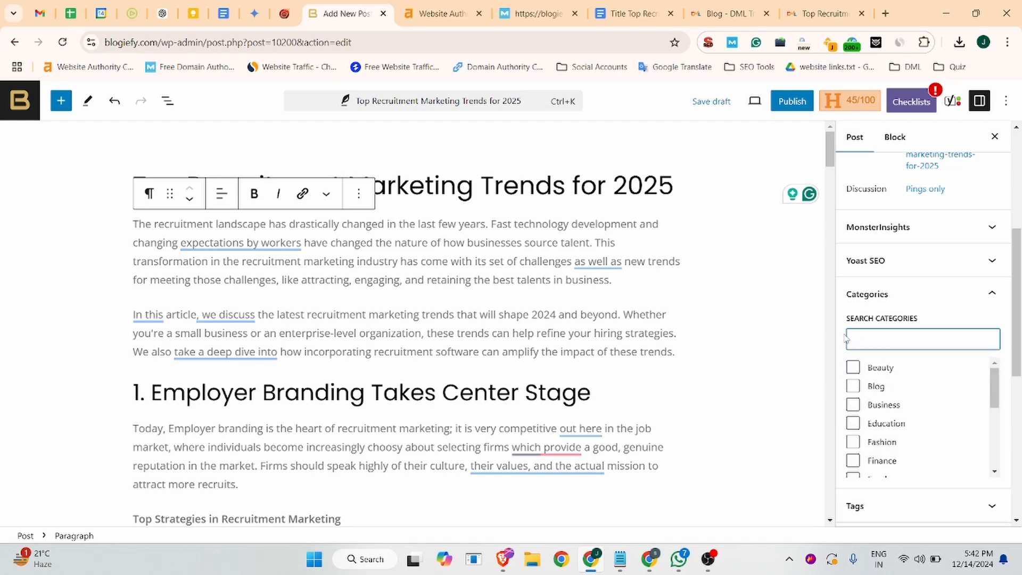
type("hum")
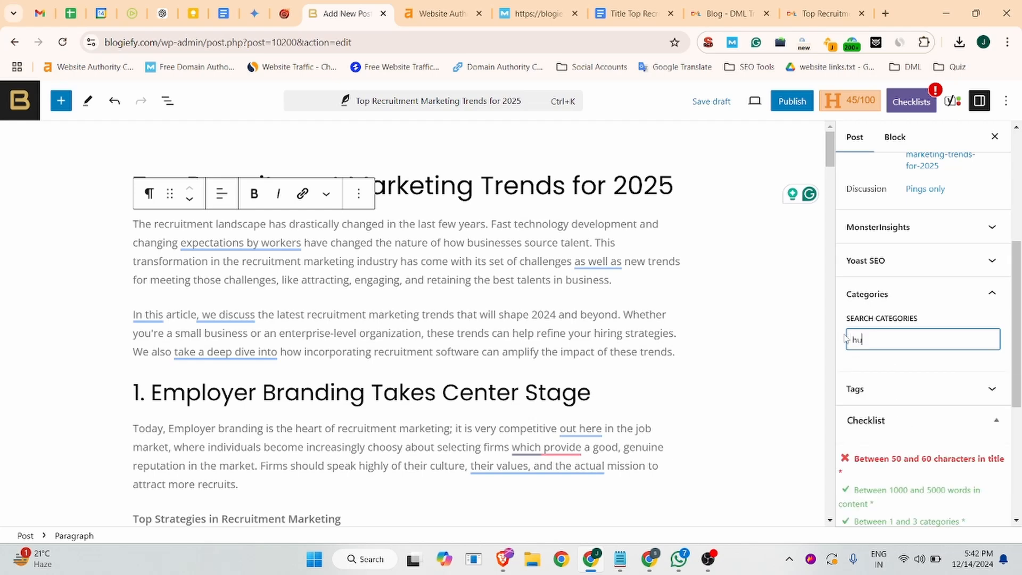
key("BackSpace")
key("BackSpace")
type("jo")
key("BackSpace")
type("ca")
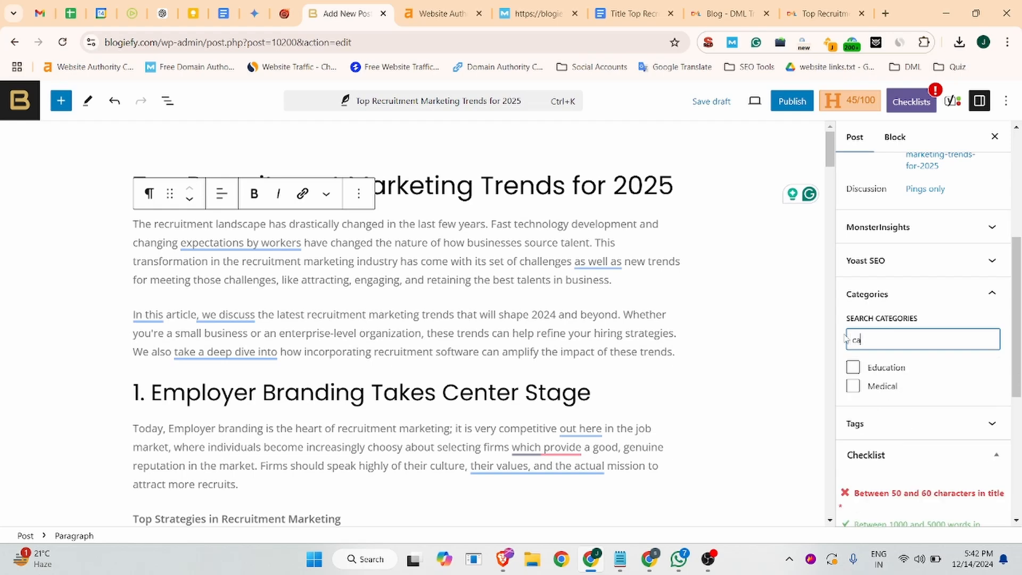
key("BackSpace")
key("BackSpace")
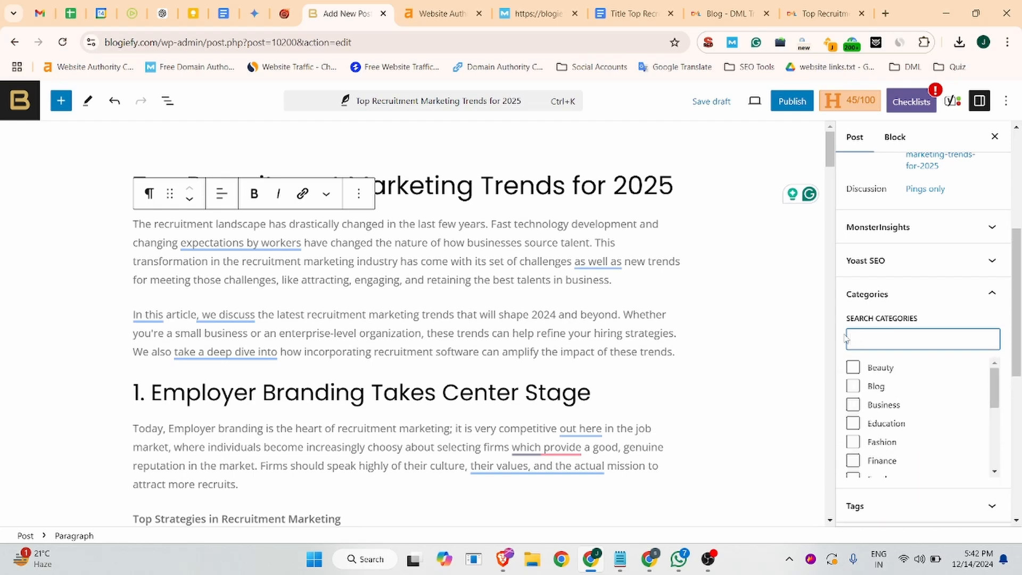
Step: Review the checklists again and open the post's tag settings, ready for entering a new tag
left_click(914, 101)
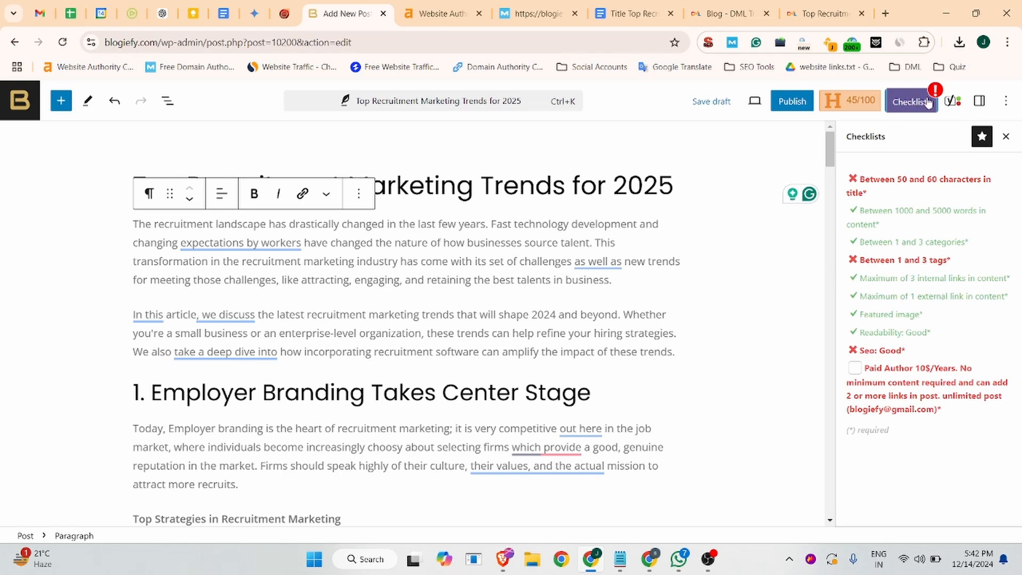
left_click(981, 101)
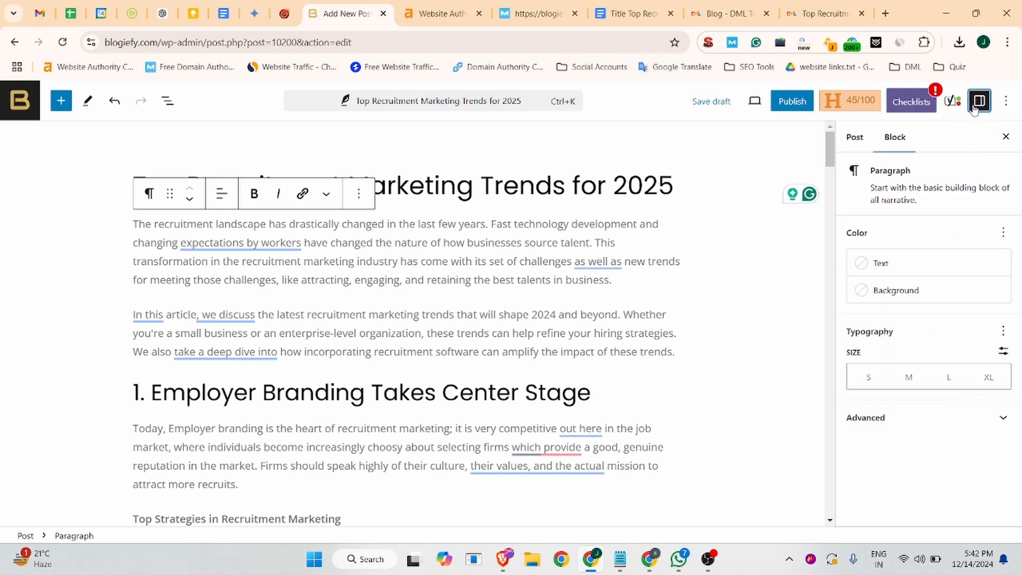
left_click(855, 137)
scroll(881, 388, "down", 1)
scroll(881, 388, "down", 10)
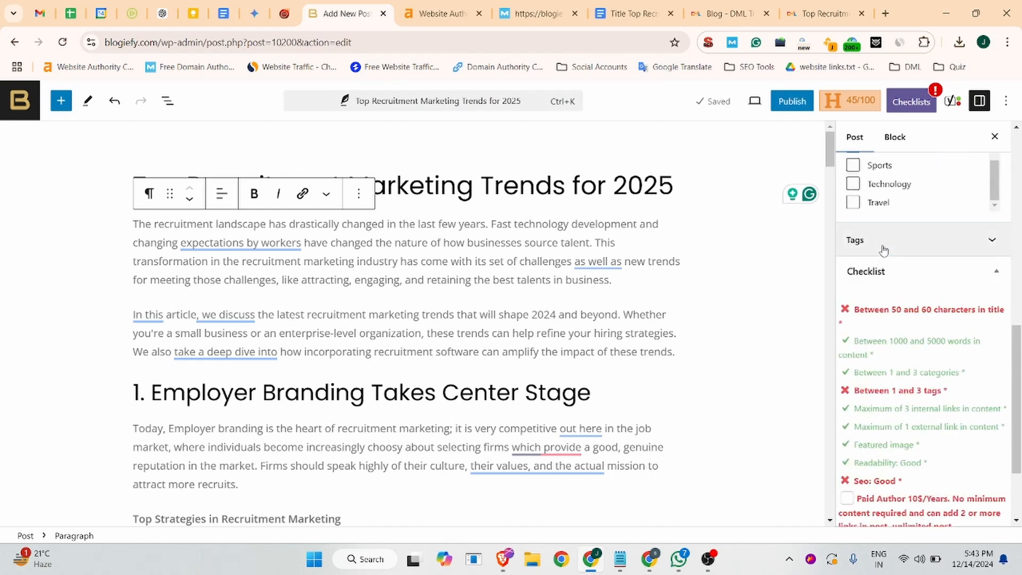
left_click(878, 240)
left_click(880, 292)
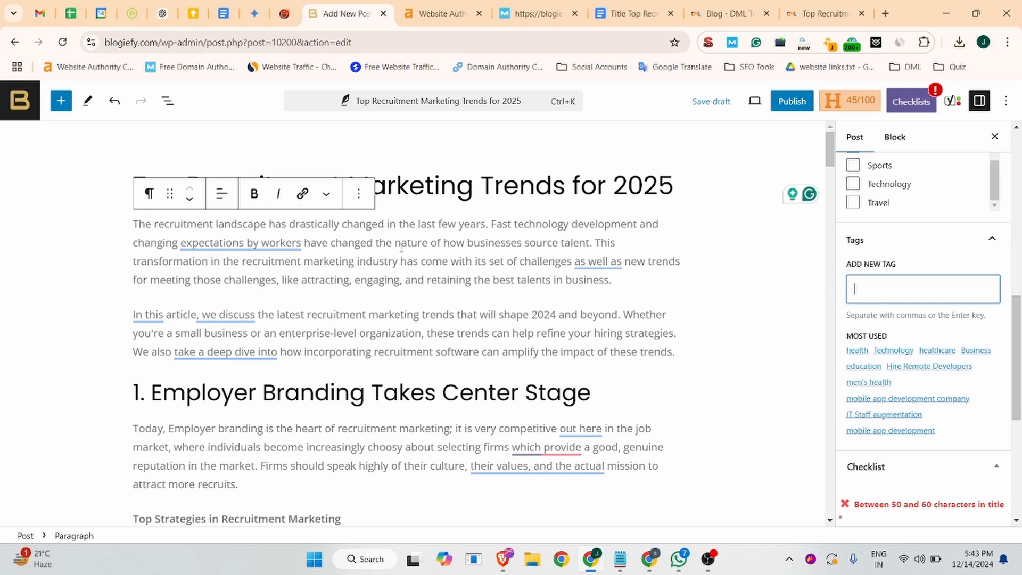
Step: Copy the phrase "Recruitment Marketing Trends" from the post title and add it as a tag
left_click(435, 186)
left_click(187, 185)
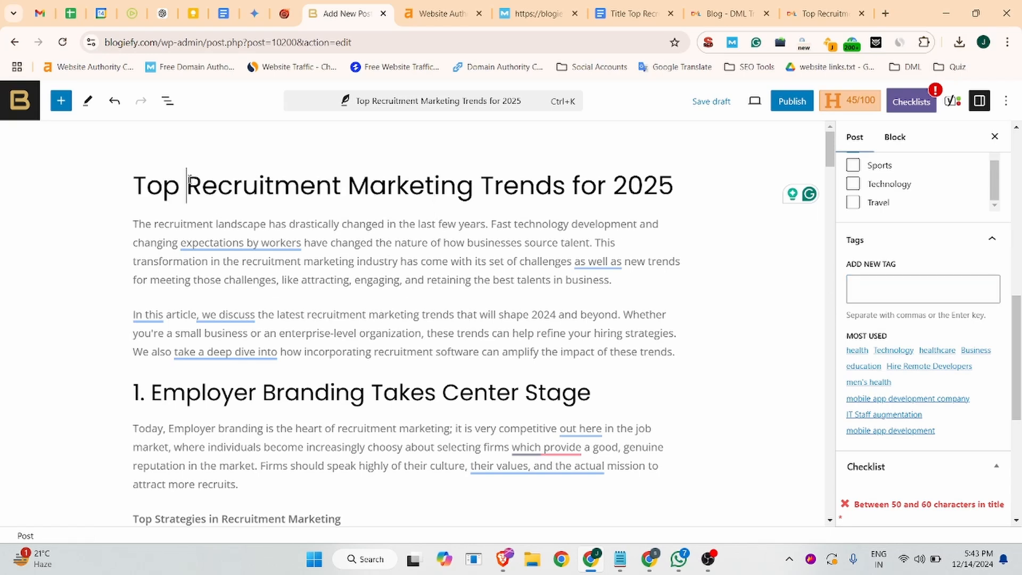
left_click_drag(189, 181, 341, 187)
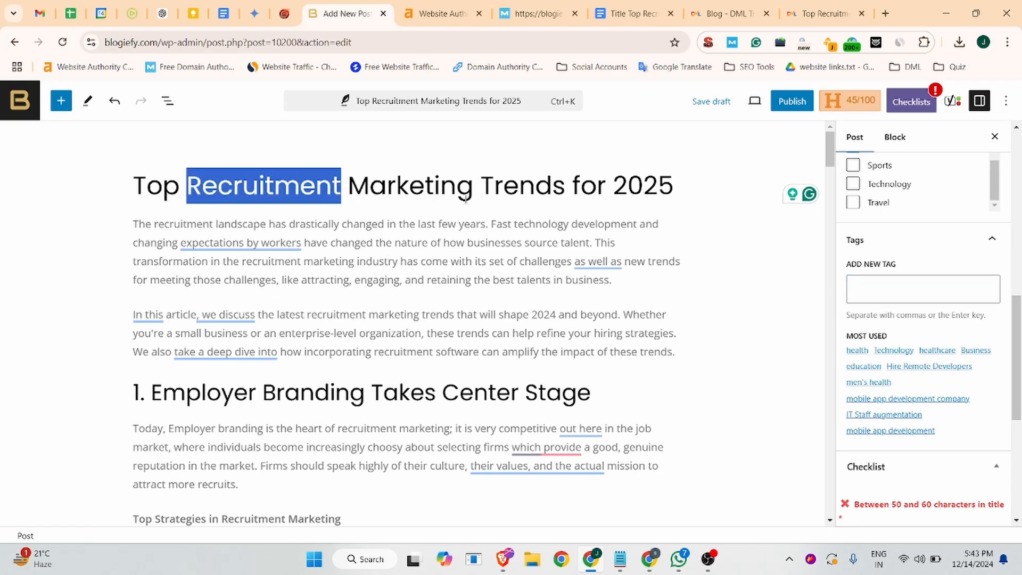
left_click_drag(564, 194, 186, 195)
key("ctrl+c")
left_click(869, 290)
key("ctrl+v")
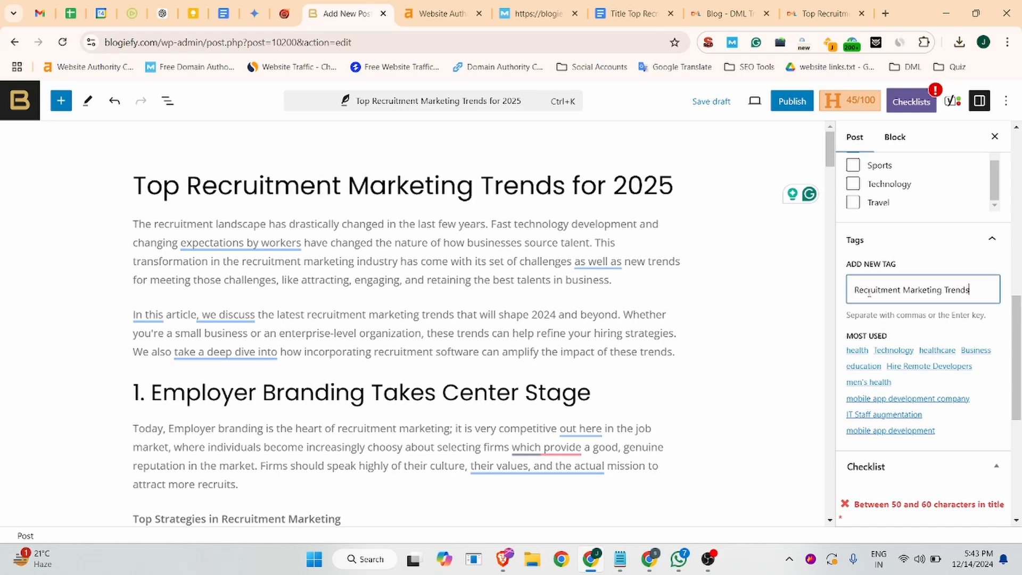
key("Return")
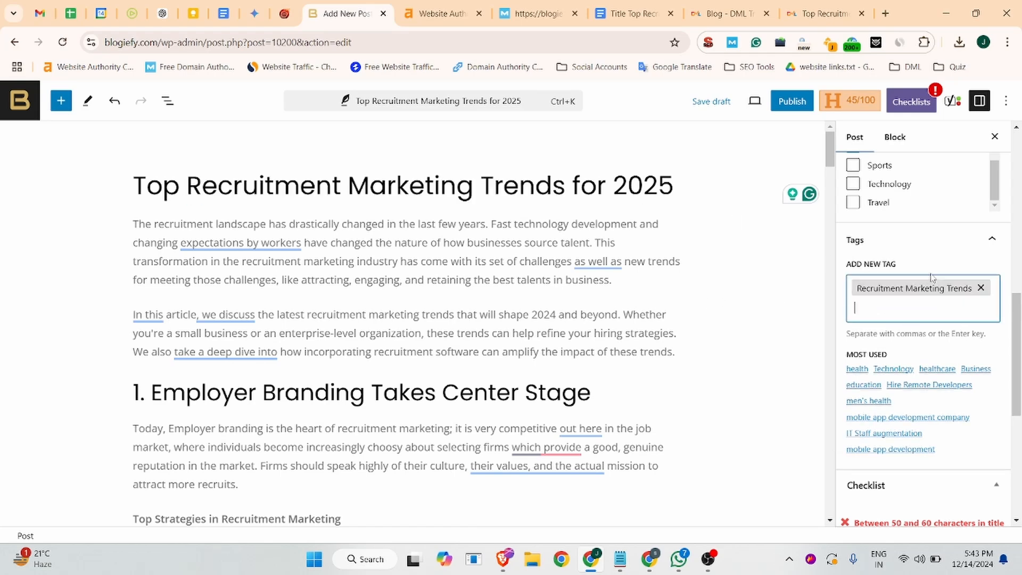
Step: Review the post's checklists, then convert the paragraph "Top Strategies in Recruitment Marketing" under section 1 into a Heading 3
left_click(912, 101)
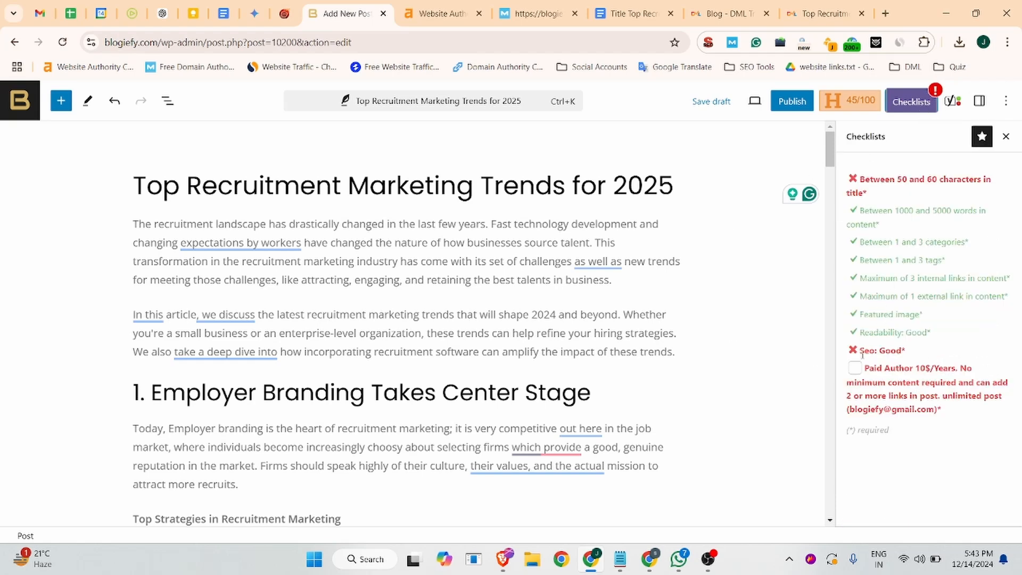
scroll(158, 246, "down", 5)
left_click(160, 251)
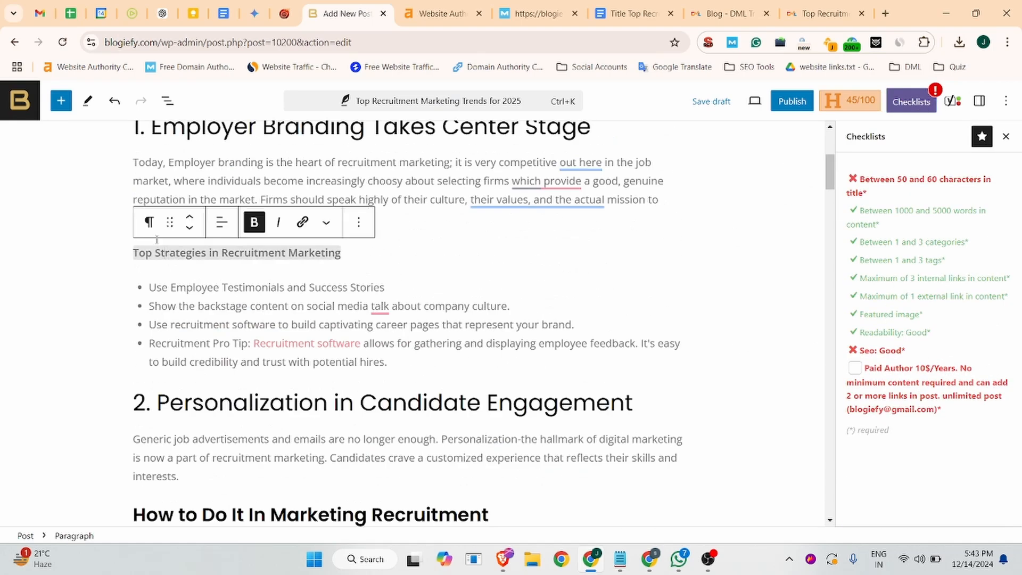
left_click(150, 222)
left_click(175, 287)
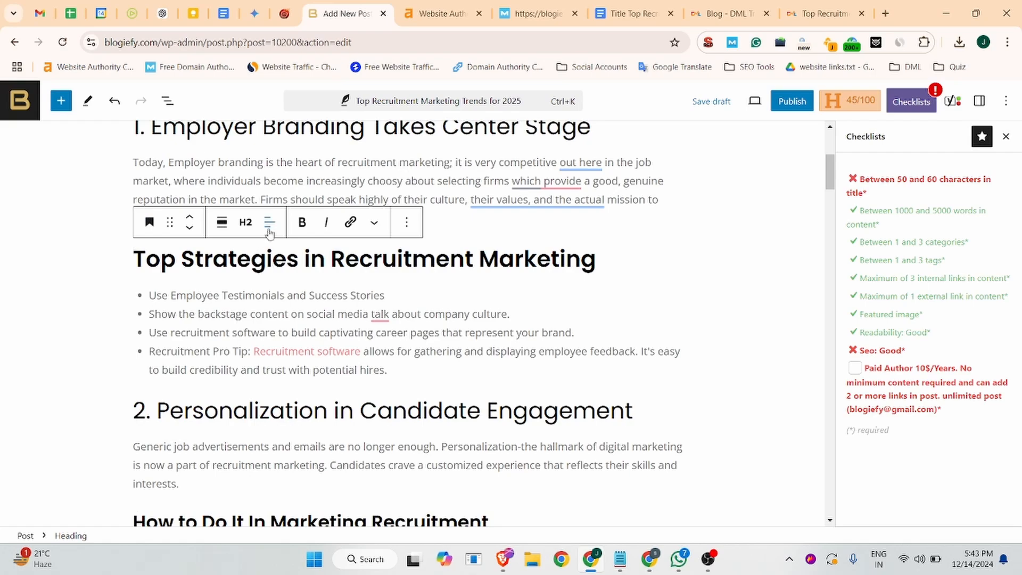
left_click(245, 222)
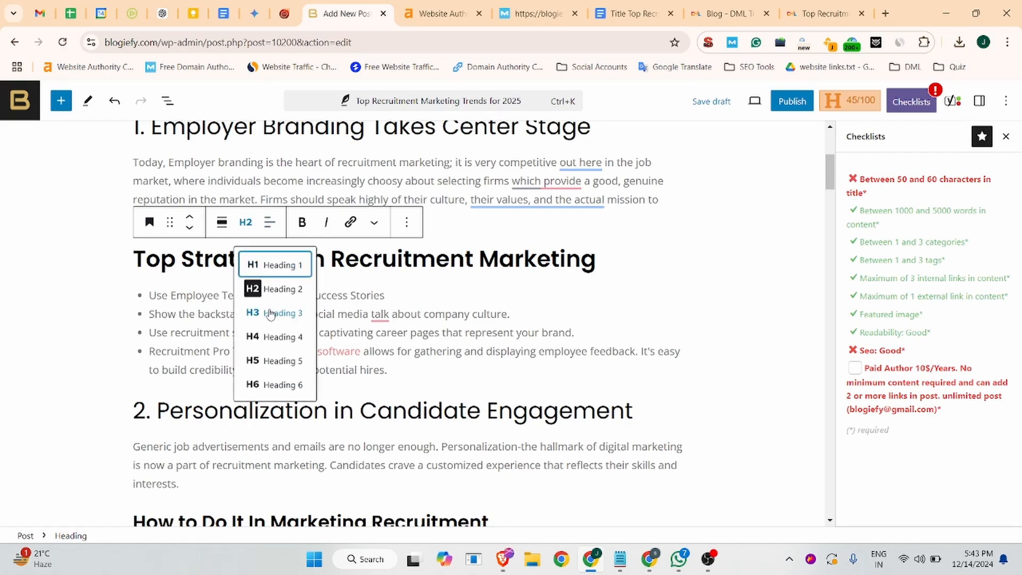
left_click(270, 313)
Step: Convert the paragraph "Things to watch out for are:" under Social Media Recruitment Rules into a Heading 3
scroll(213, 292, "down", 5)
scroll(189, 273, "down", 5)
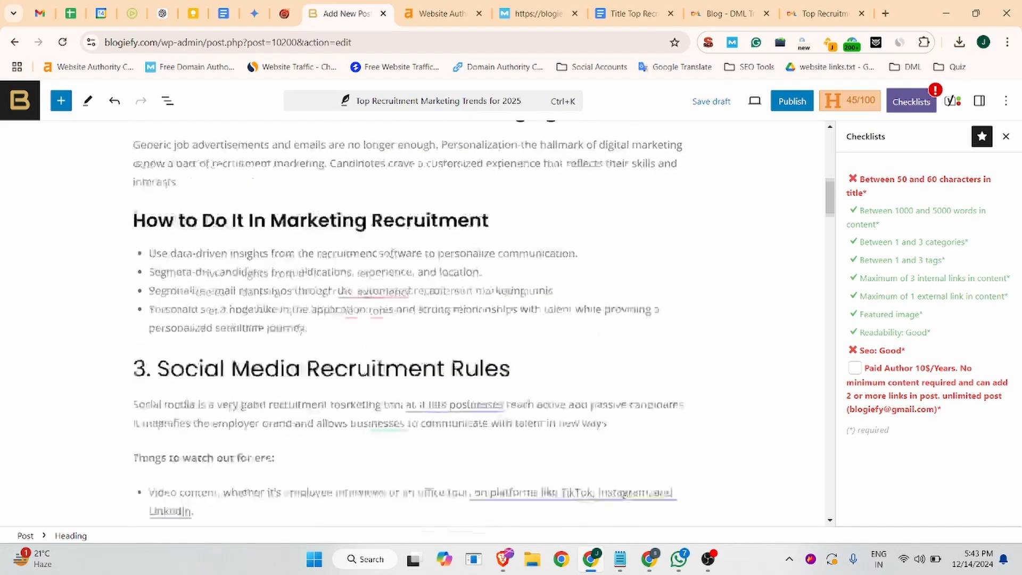
triple_click(161, 222)
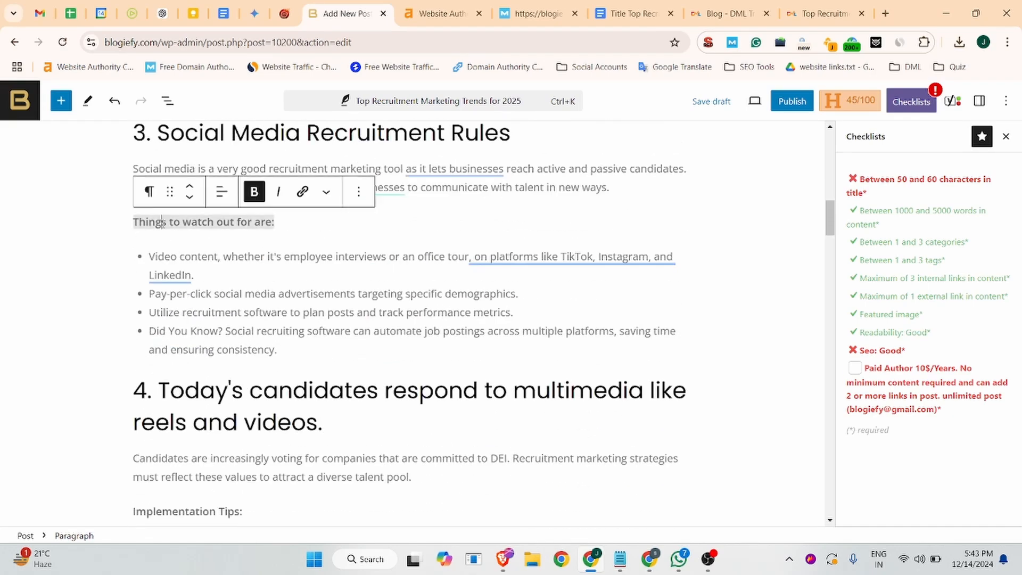
left_click(149, 191)
left_click(190, 254)
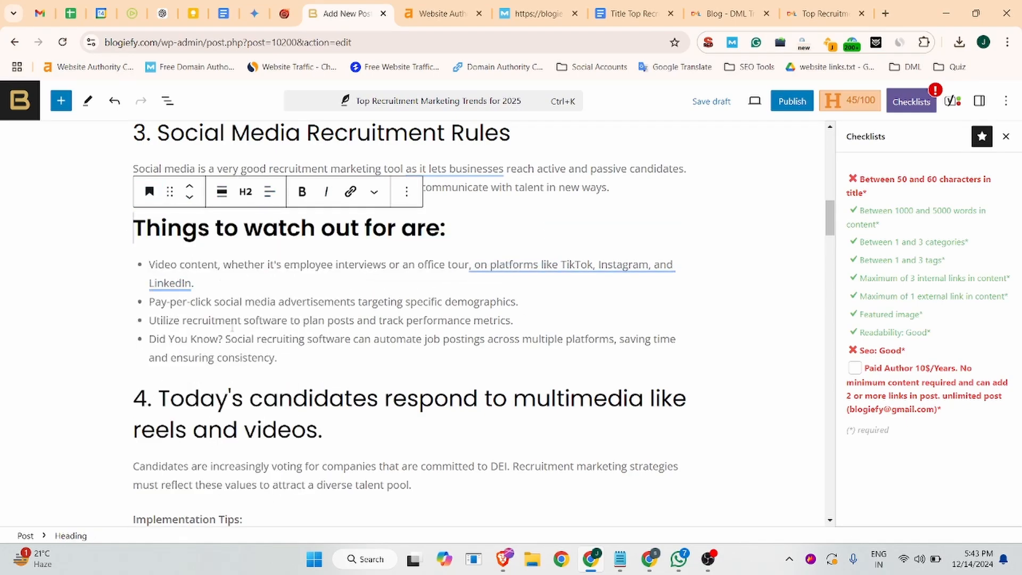
left_click(245, 192)
left_click(253, 283)
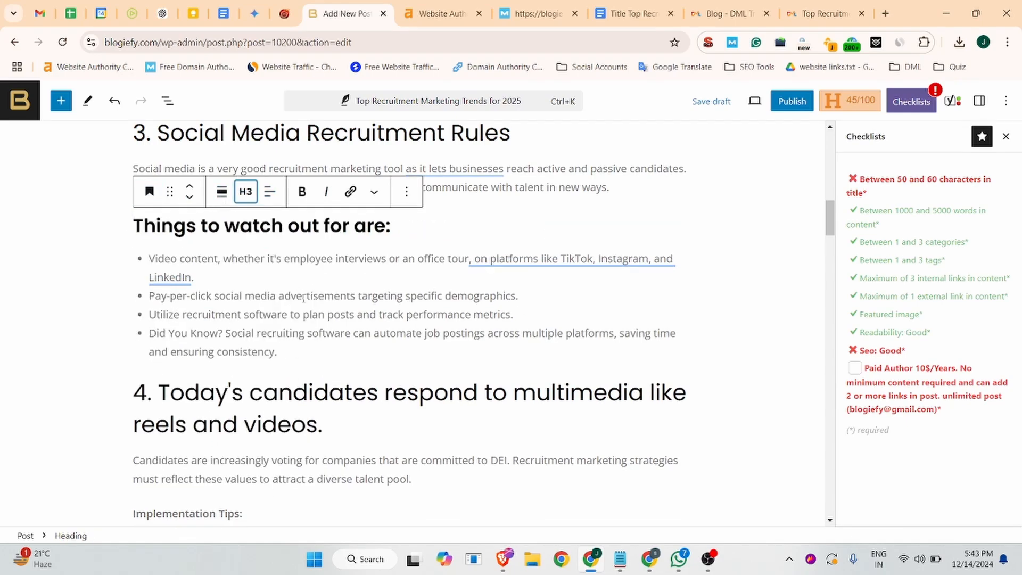
Step: Copy the meta description text from the Google Docs article draft into the post's Yoast SEO meta description
scroll(213, 298, "down", 15)
scroll(240, 341, "down", 20)
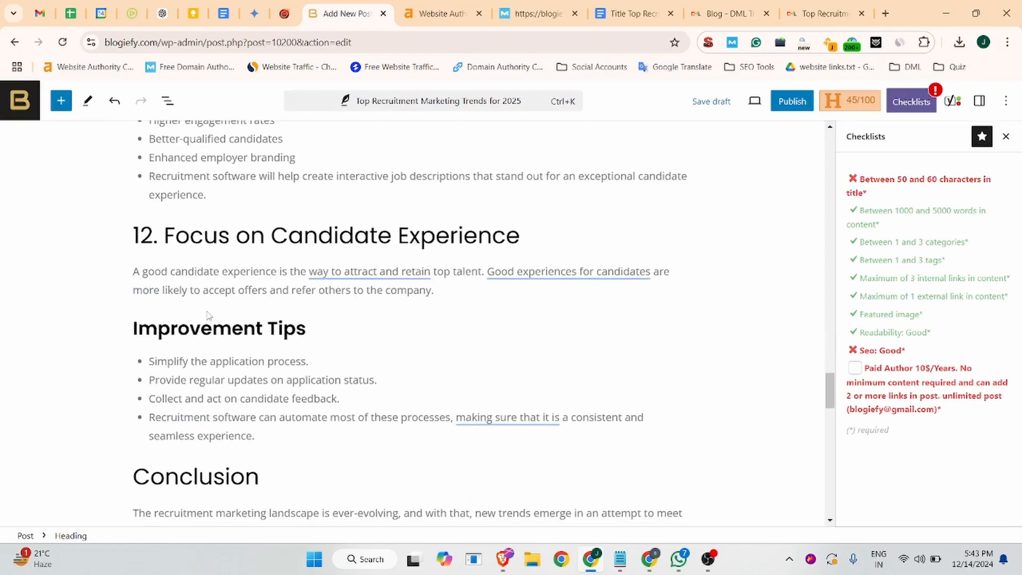
scroll(267, 376, "up", 2)
scroll(267, 376, "down", 2)
scroll(267, 376, "down", 3)
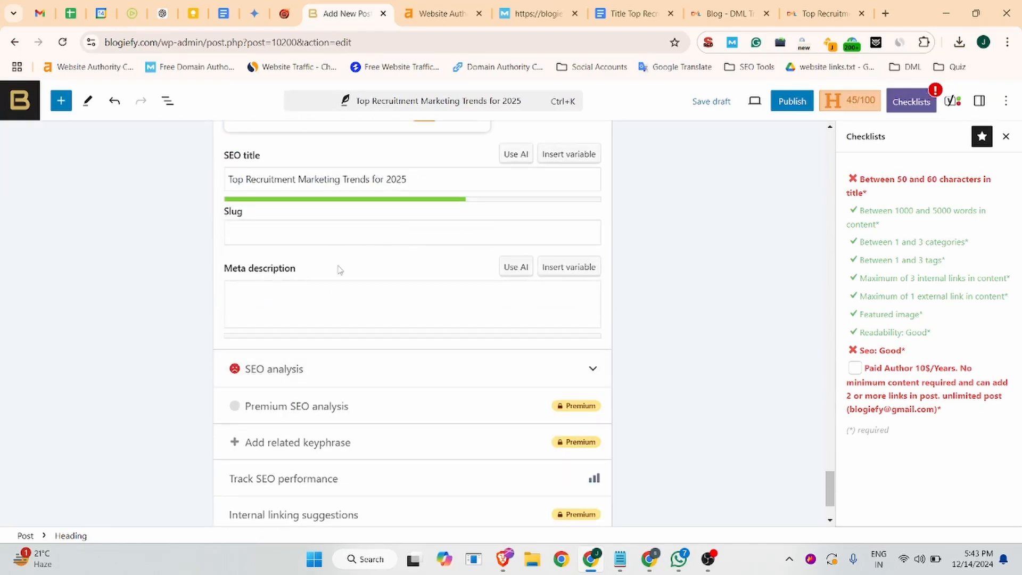
left_click(266, 292)
left_click(637, 13)
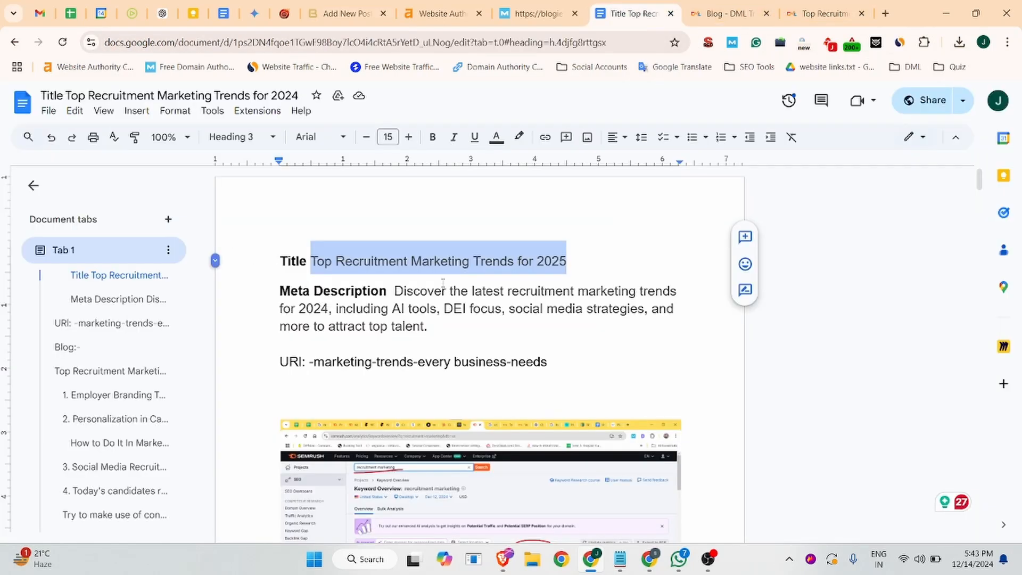
left_click_drag(394, 290, 426, 326)
key("ctrl+c")
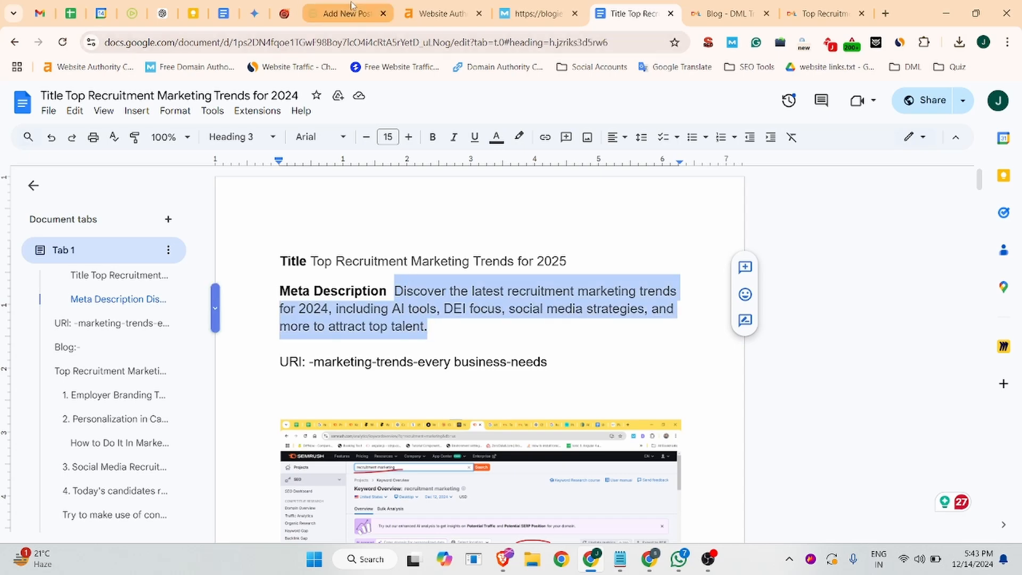
left_click(346, 12)
key("ctrl+v")
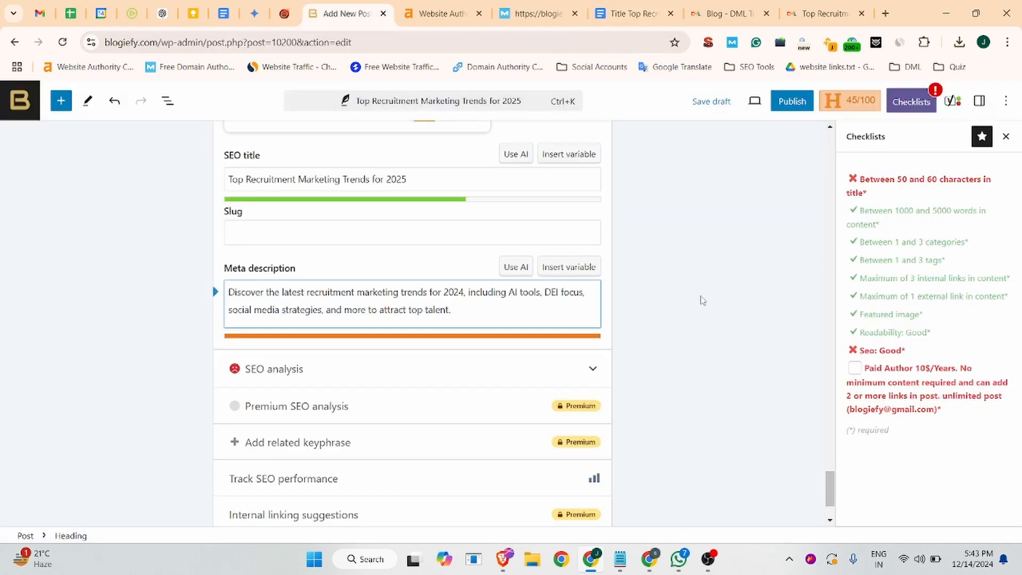
left_click(702, 300)
Step: Set the Yoast SEO focus keyphrase to "Recruitment Marketing Trends" from the clipboard history
scroll(468, 329, "down", 2)
scroll(392, 340, "up", 5)
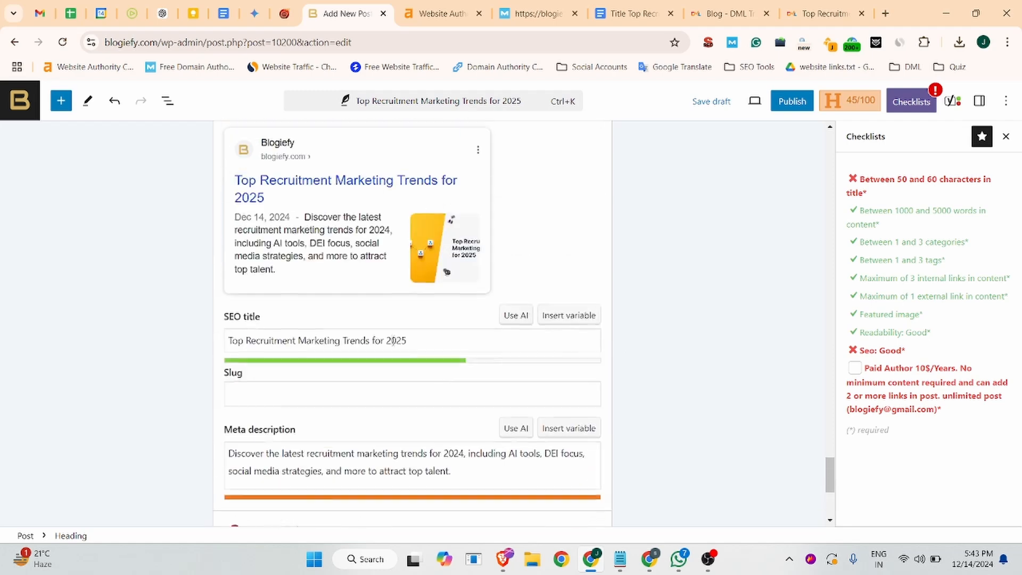
scroll(393, 340, "up", 6)
left_click(266, 298)
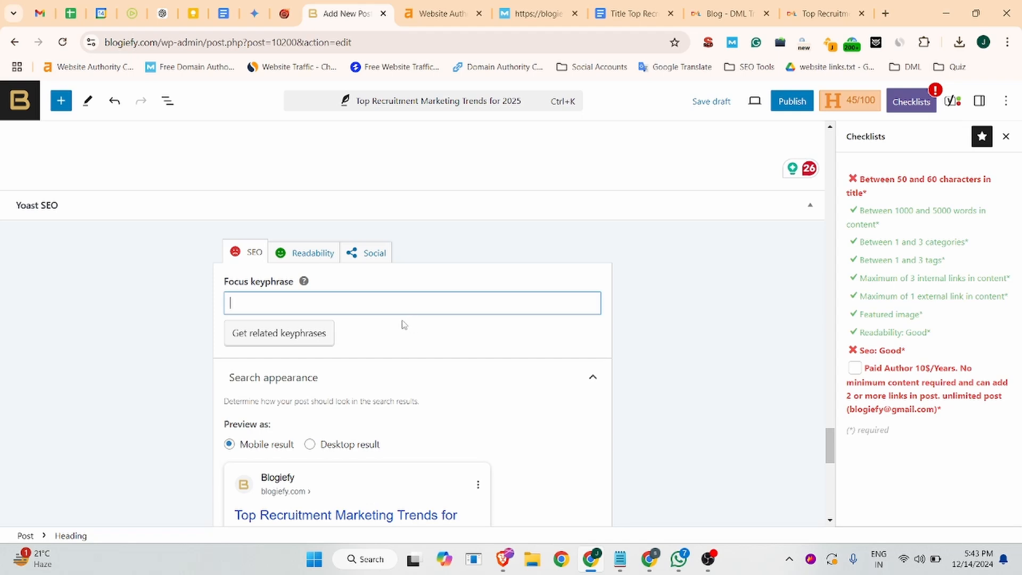
key("super+v")
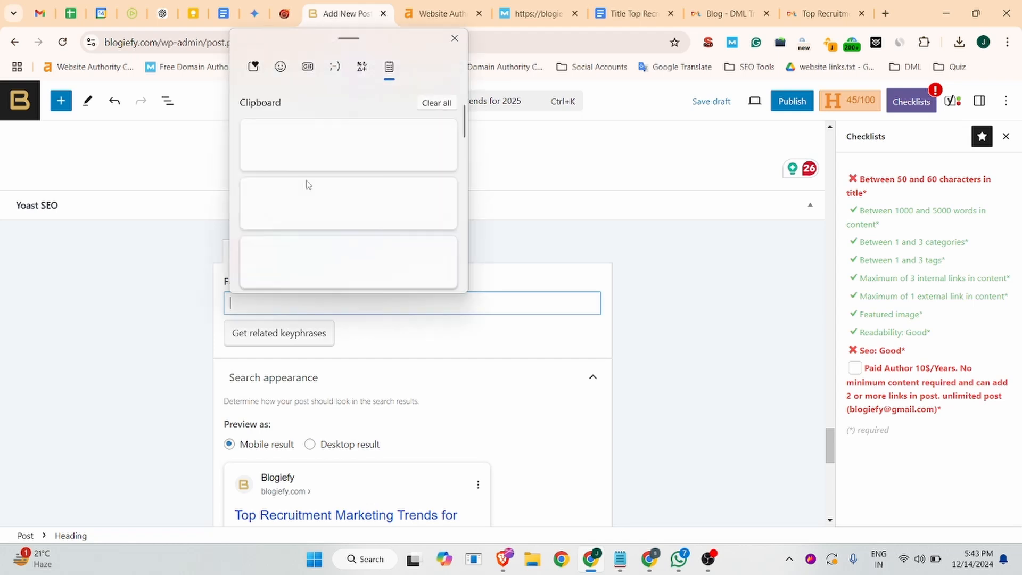
left_click(312, 205)
left_click(109, 292)
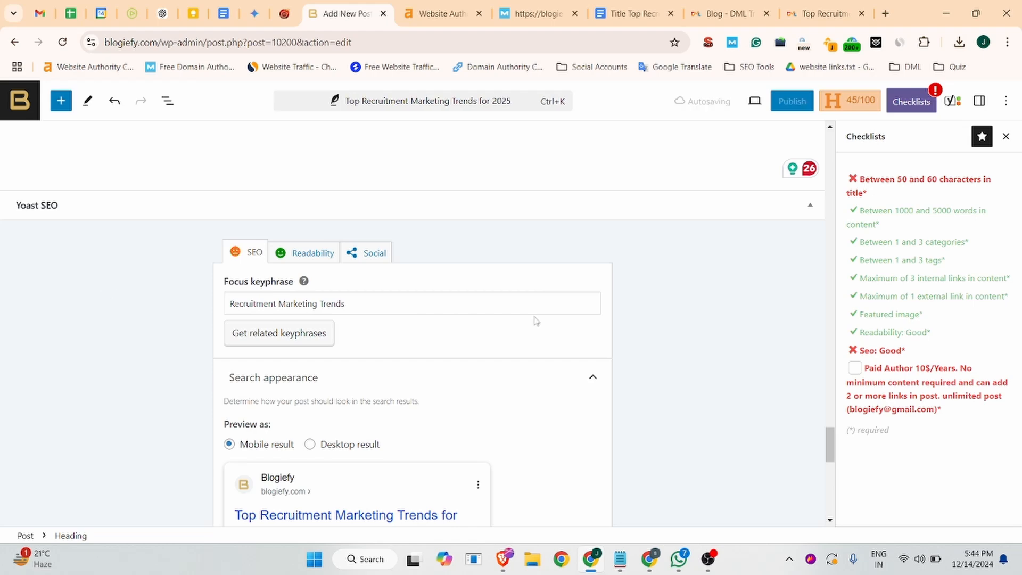
Step: Look through the post body between the conclusion and the opening sections, checking headings, text and links
scroll(606, 362, "up", 4)
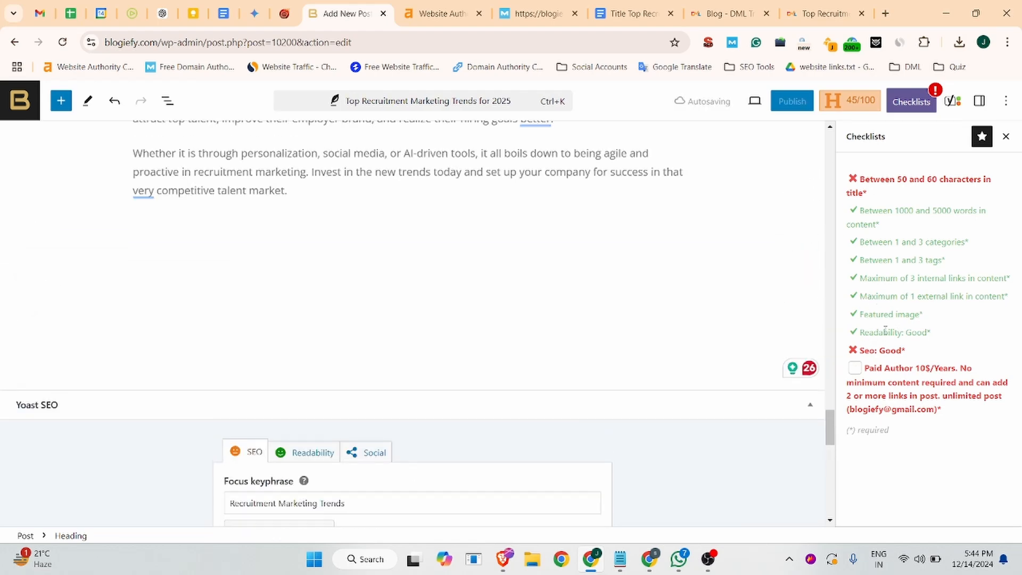
scroll(313, 372, "up", 6)
scroll(278, 410, "down", 4)
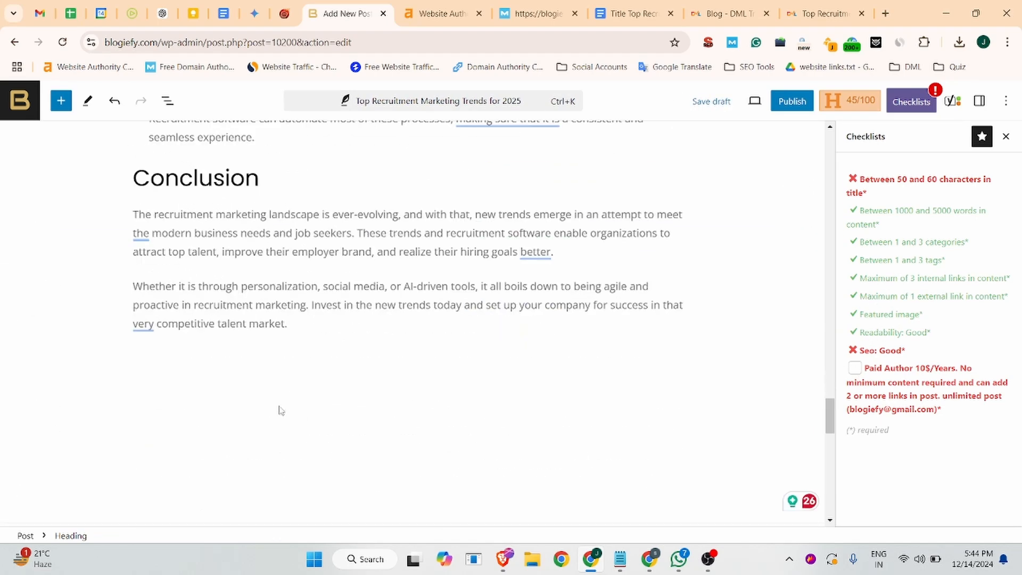
left_click(186, 379)
scroll(385, 273, "up", 20)
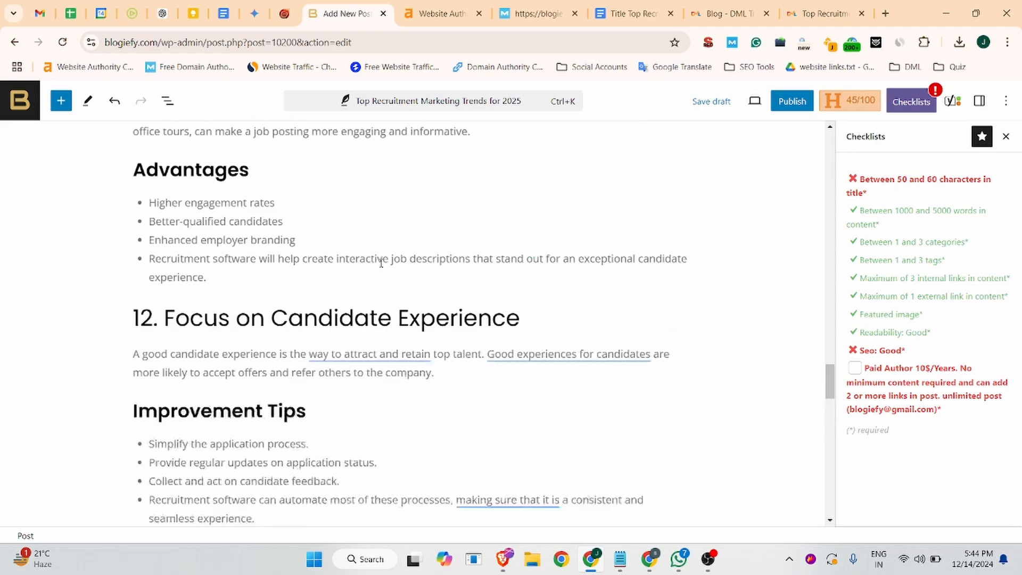
scroll(358, 275, "down", 20)
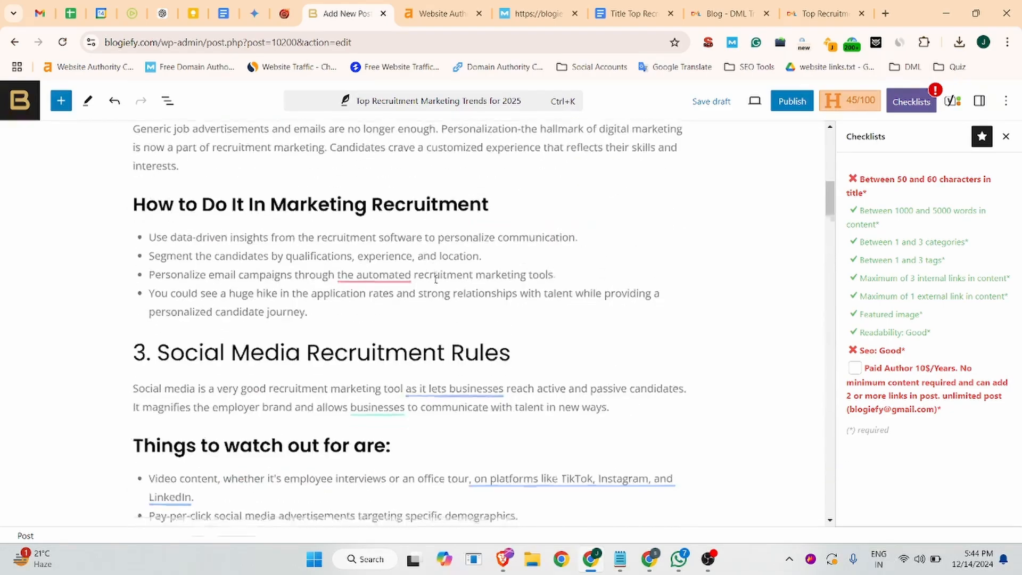
scroll(427, 257, "up", 20)
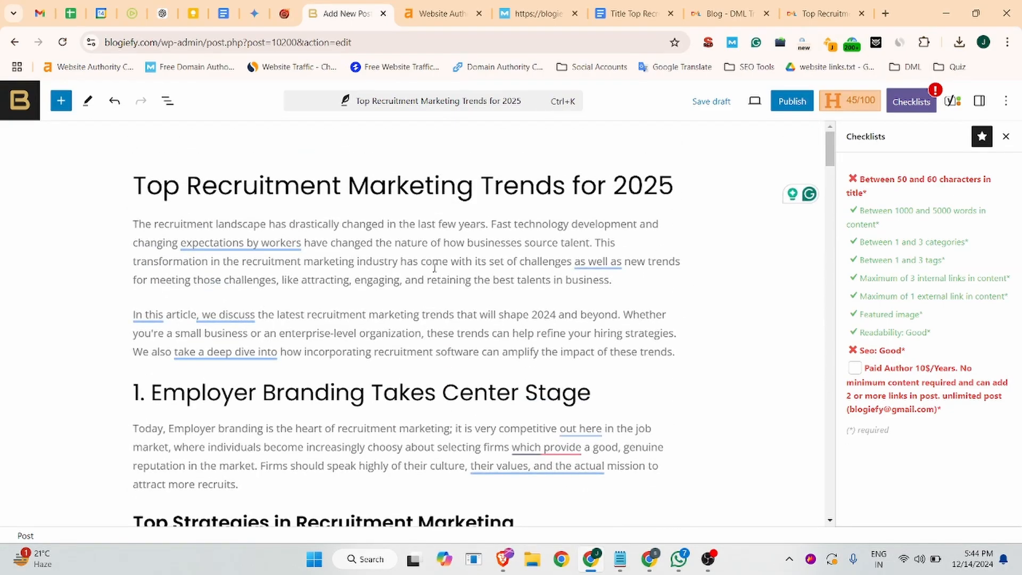
scroll(425, 266, "down", 15)
scroll(302, 277, "up", 9)
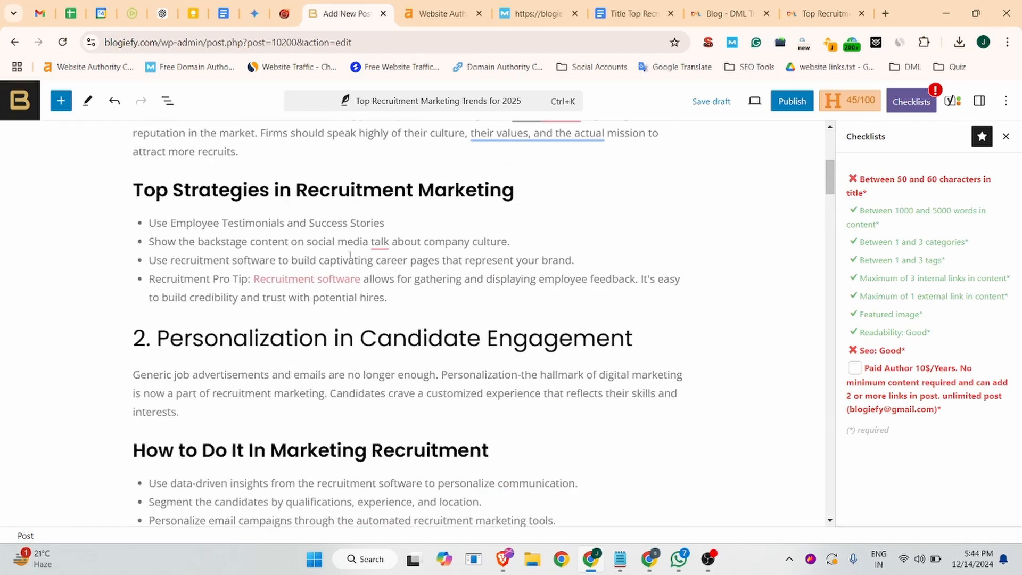
Step: Remove the workonward.com link from "Recruitment software" in the Recruitment Pro Tip bullet
left_click(302, 277)
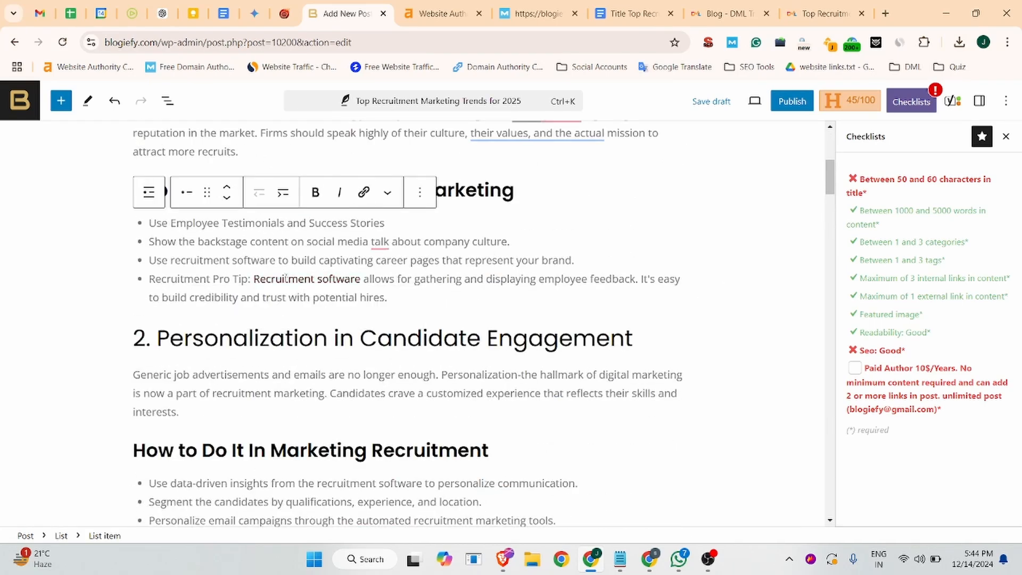
left_click(285, 277)
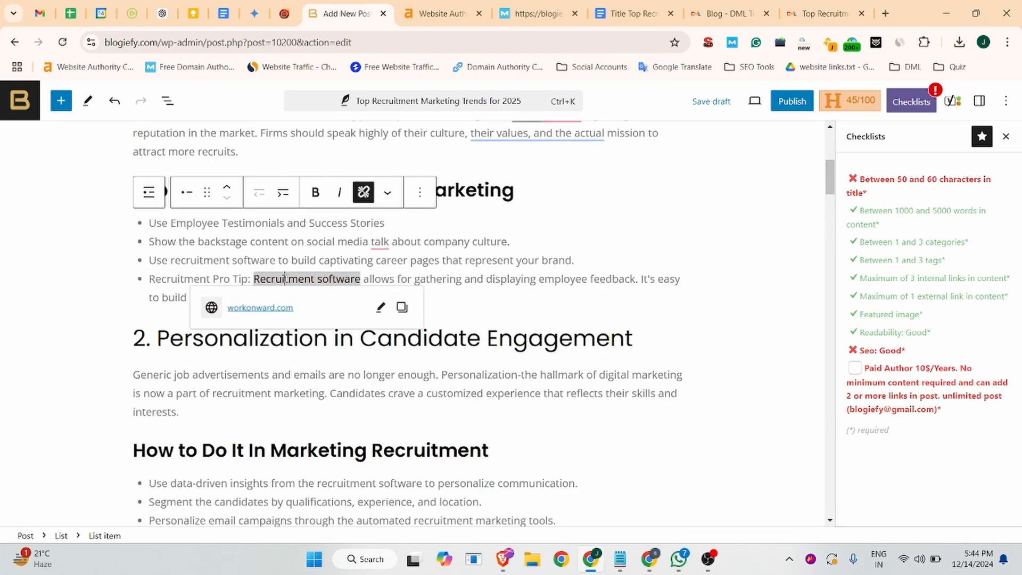
left_click(363, 192)
left_click_drag(254, 277, 361, 277)
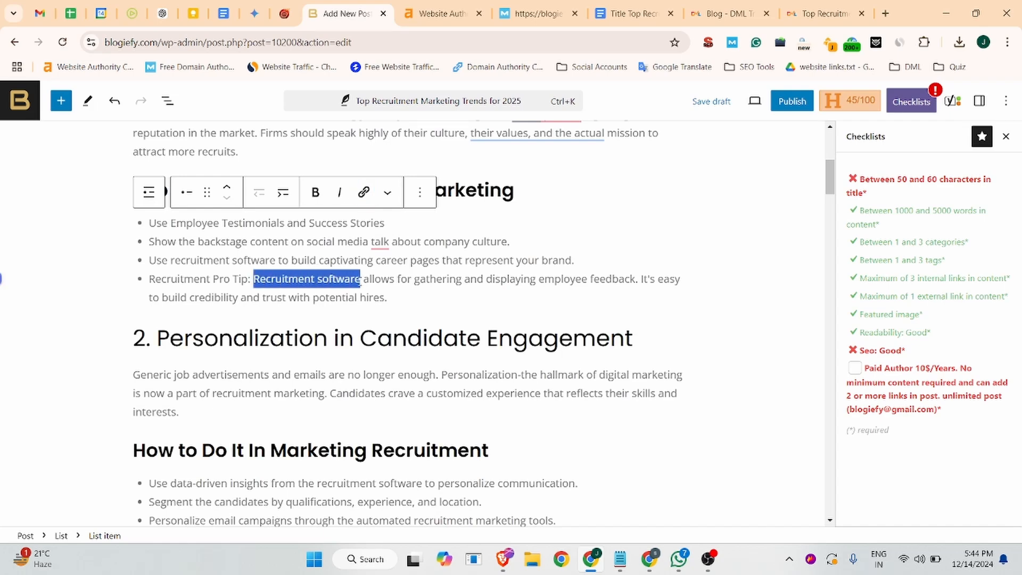
left_click(884, 13)
type("d")
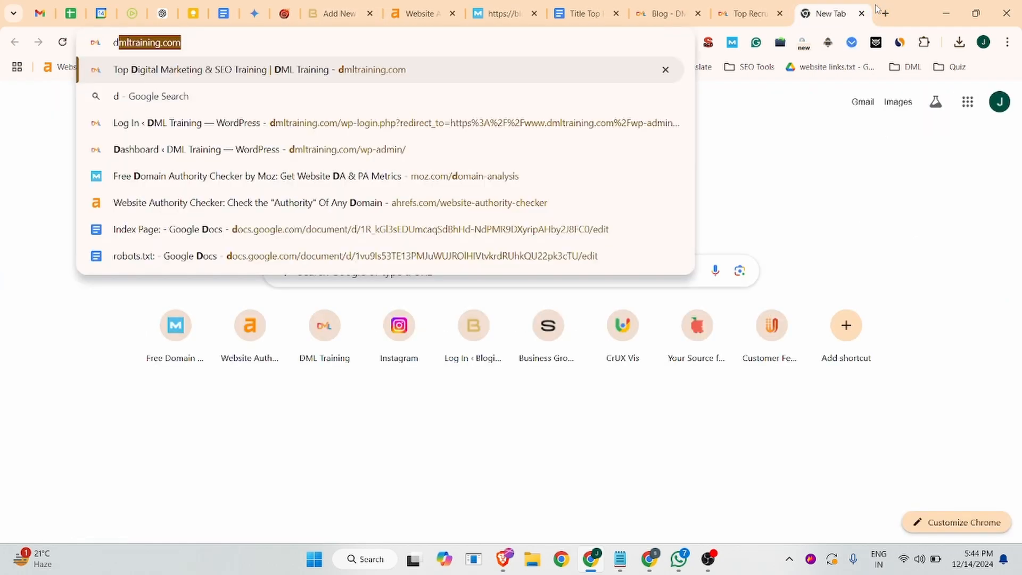
key("BackSpace")
key("BackSpace")
type("jobma")
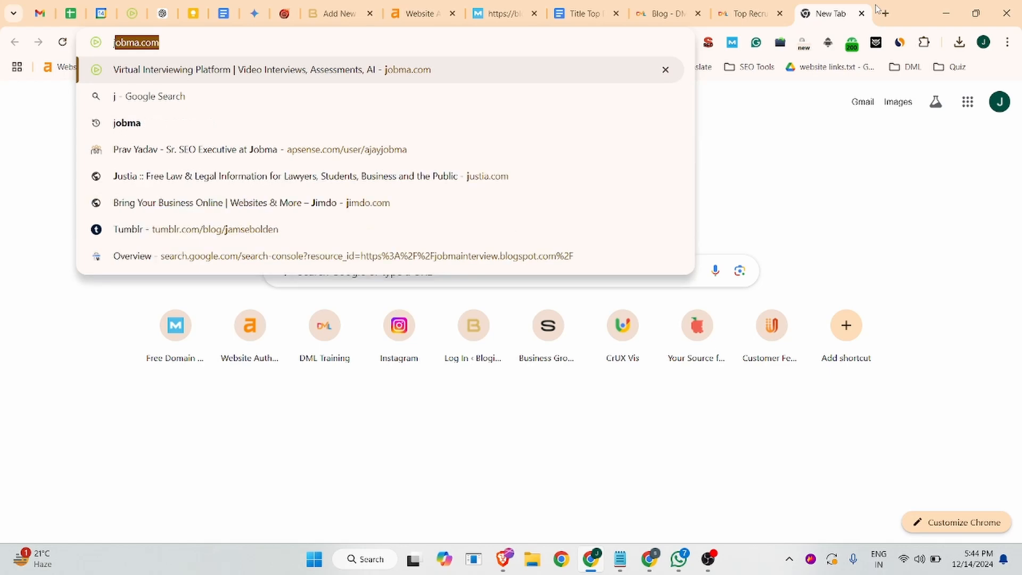
key("Return")
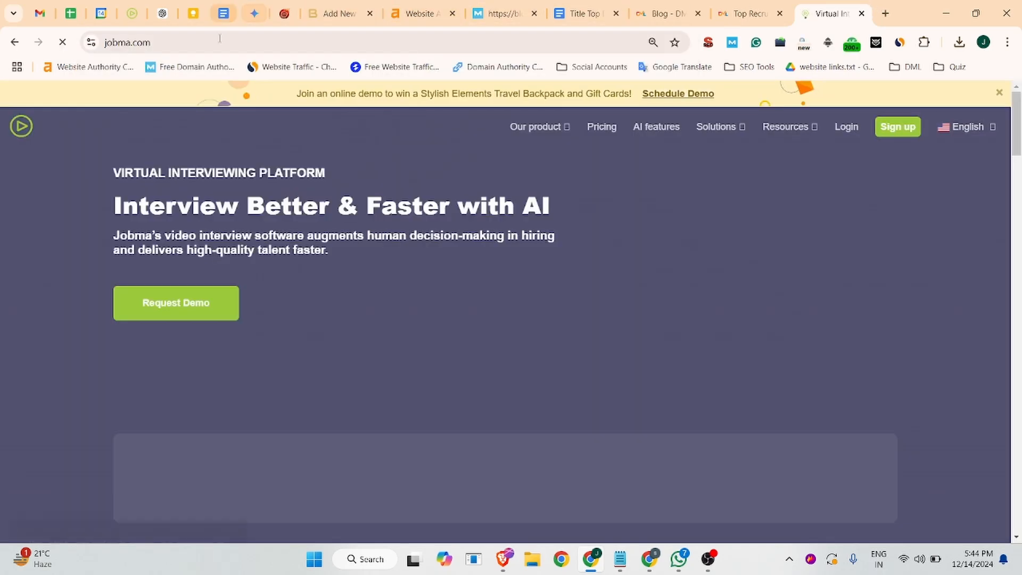
left_click(219, 39)
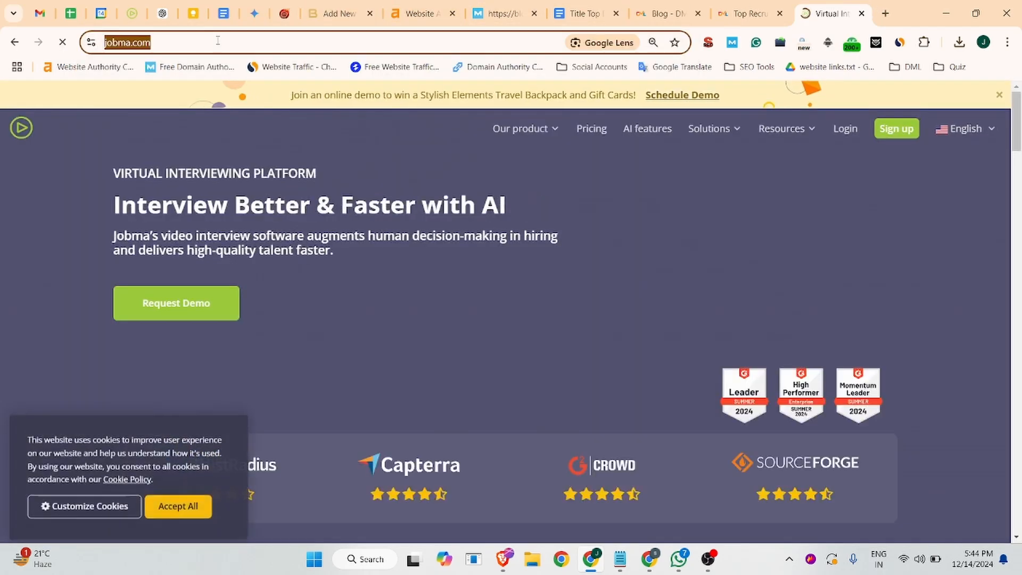
left_click(338, 7)
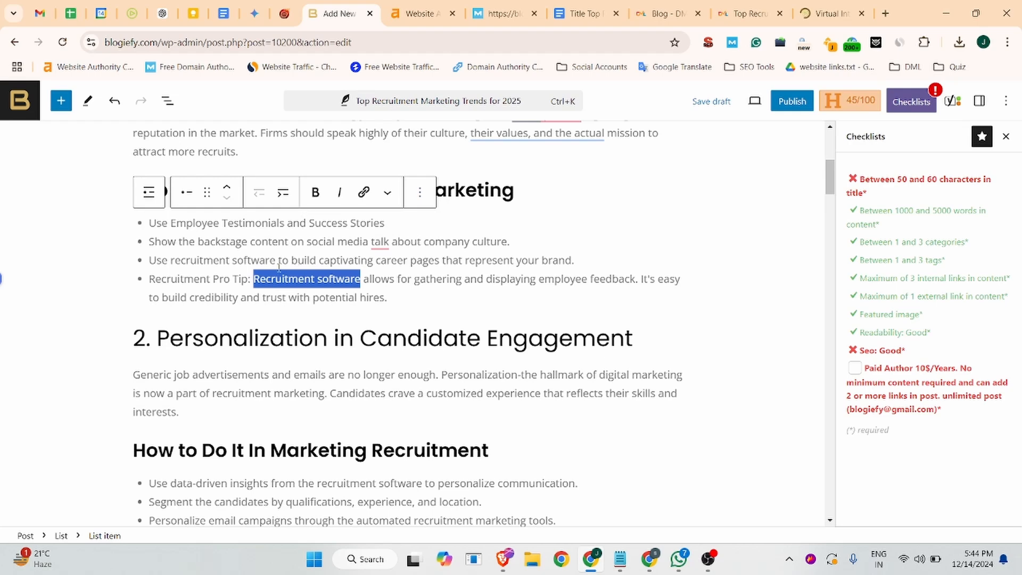
left_click(362, 192)
key("ctrl+v")
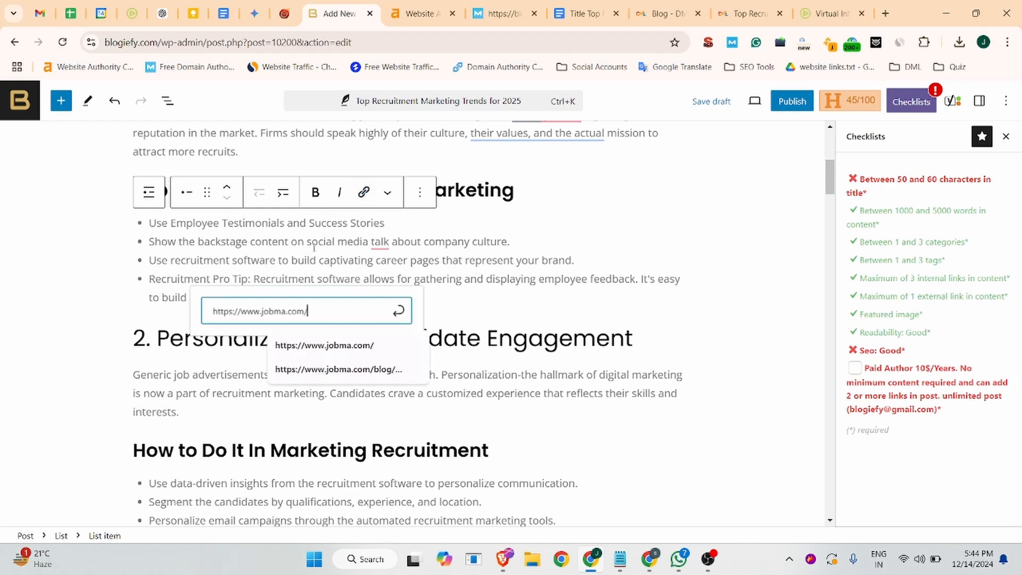
left_click(398, 312)
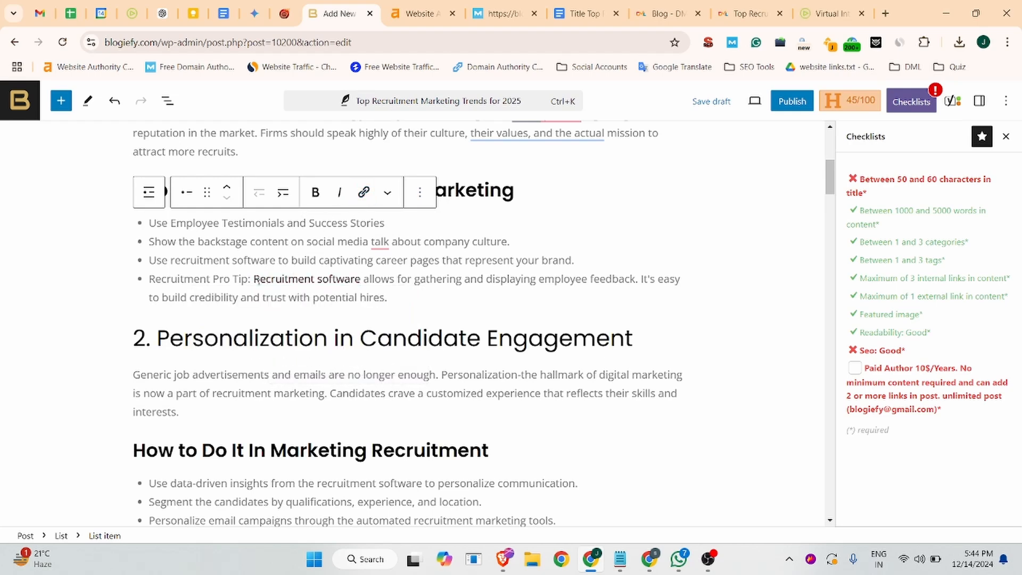
Step: Make the linked text "Recruitment software" in the Recruitment Pro Tip bullet bold
left_click_drag(254, 278, 364, 279)
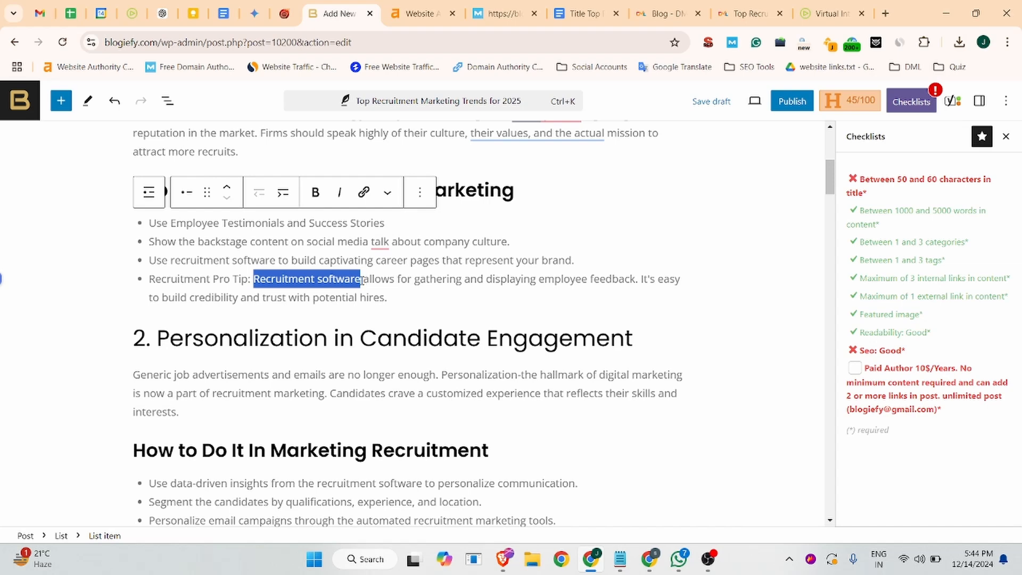
key("ctrl+b")
left_click(440, 260)
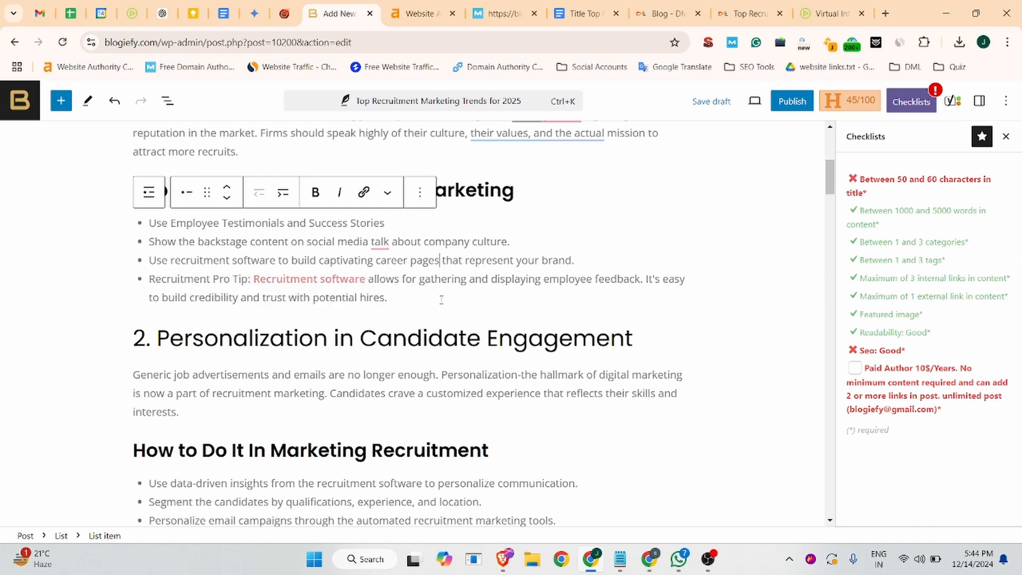
Step: Open the browser's page inspector on the post editor and turn off its mobile device emulation
scroll(441, 300, "up", 3)
right_click(862, 143)
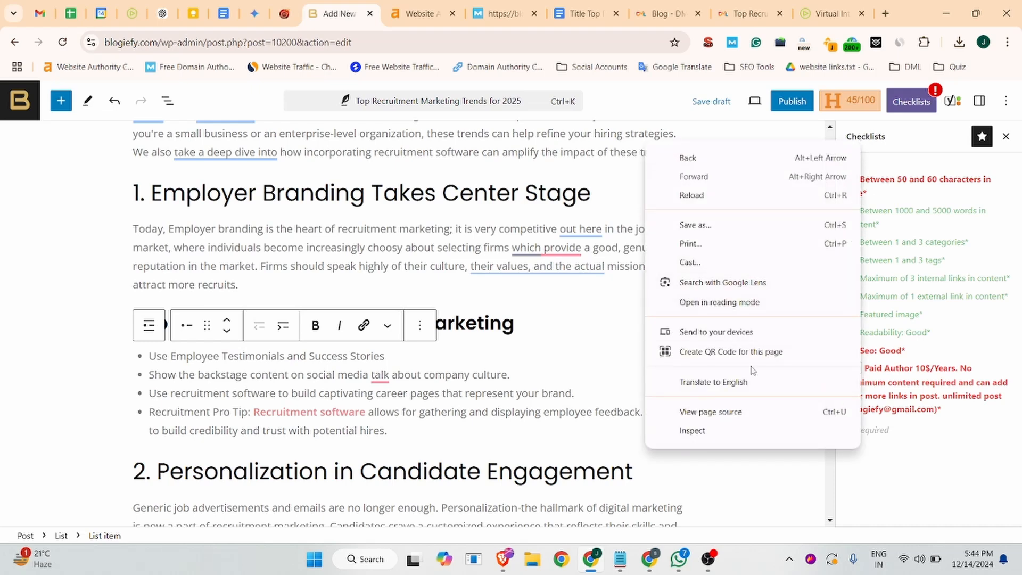
left_click(717, 431)
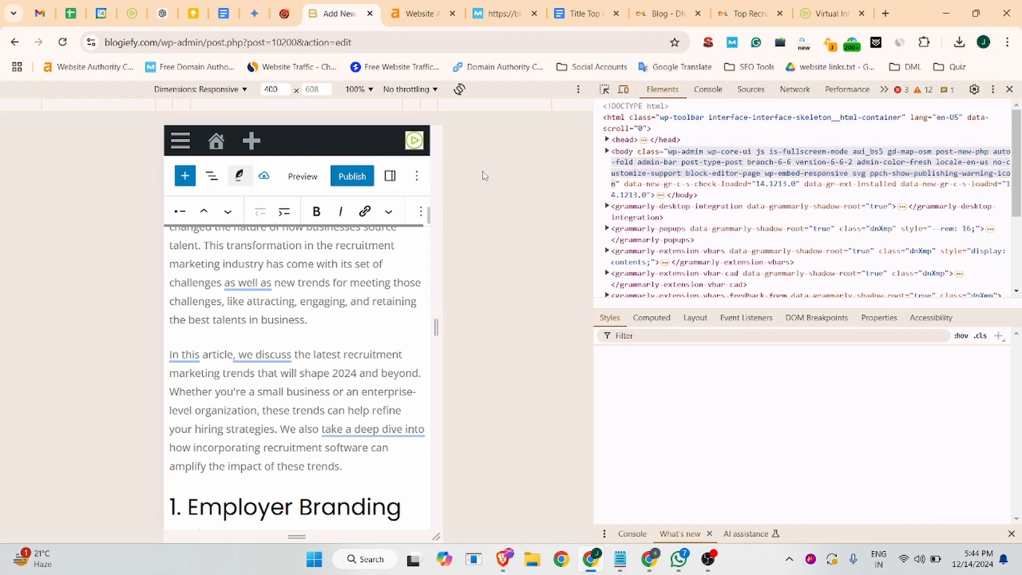
left_click(624, 90)
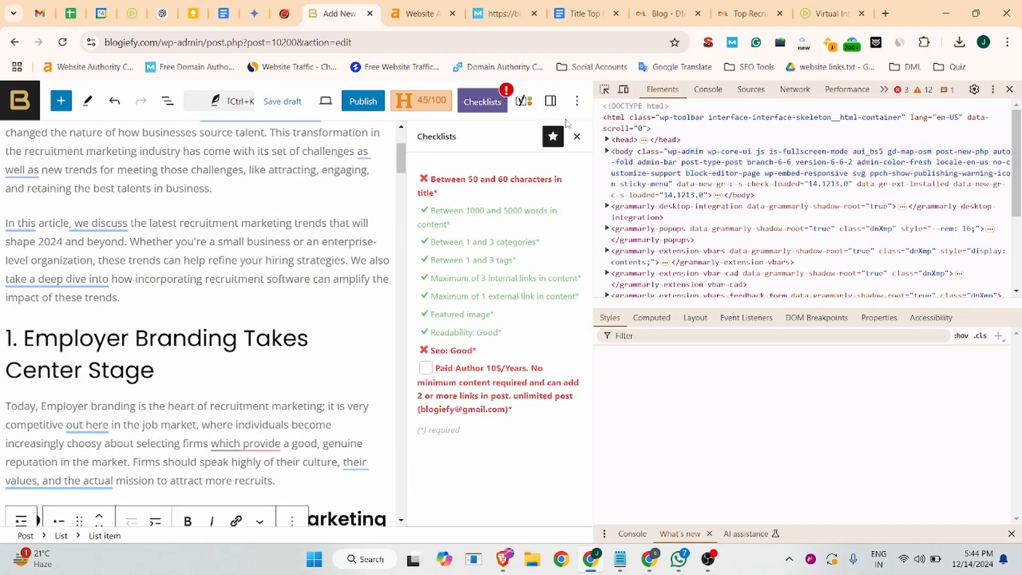
Step: Pick the editor settings sidebar container that holds the Checklists in the page inspector and delete that element from the page
key("ctrl+shift+c")
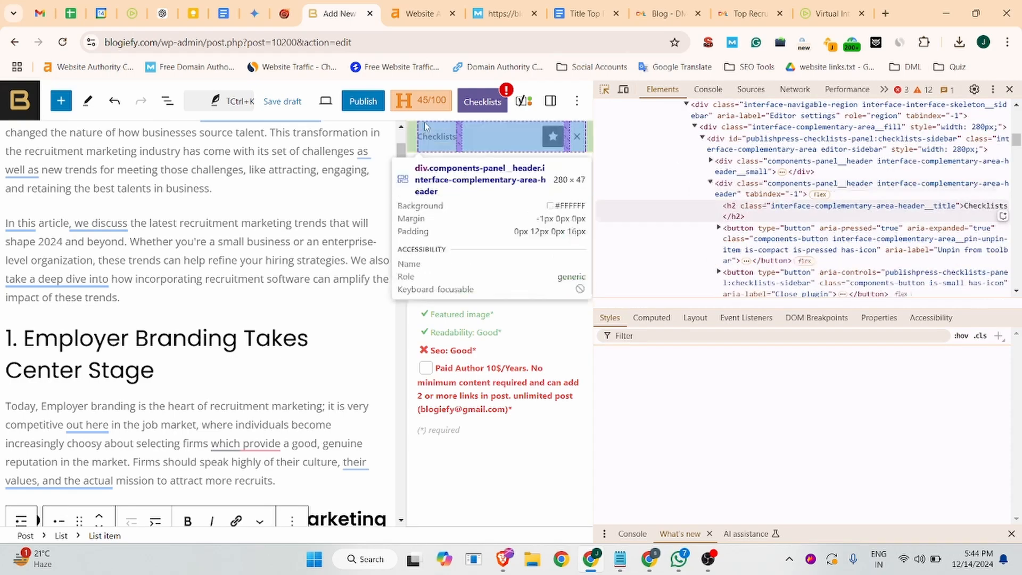
left_click(410, 129)
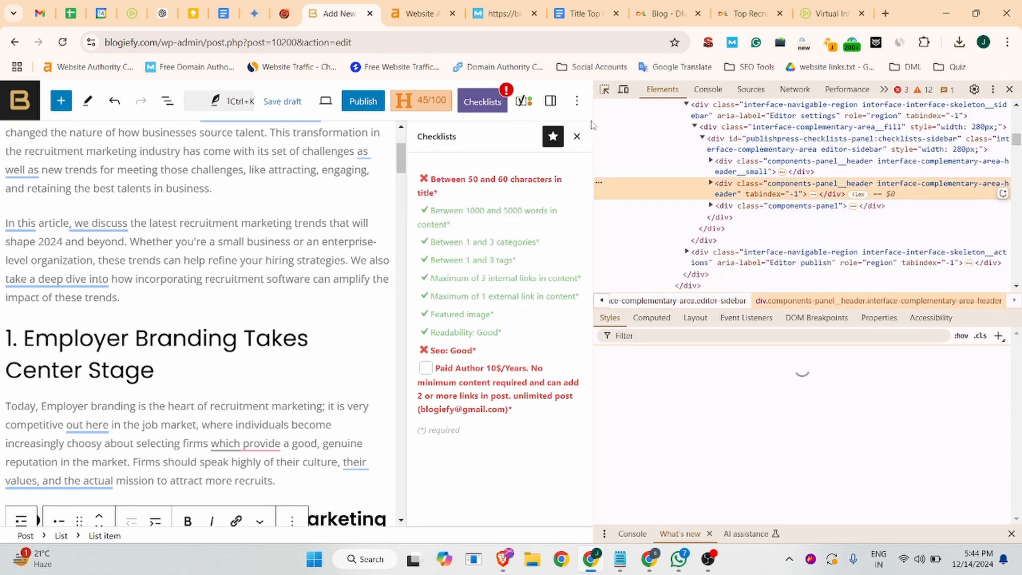
left_click(605, 90)
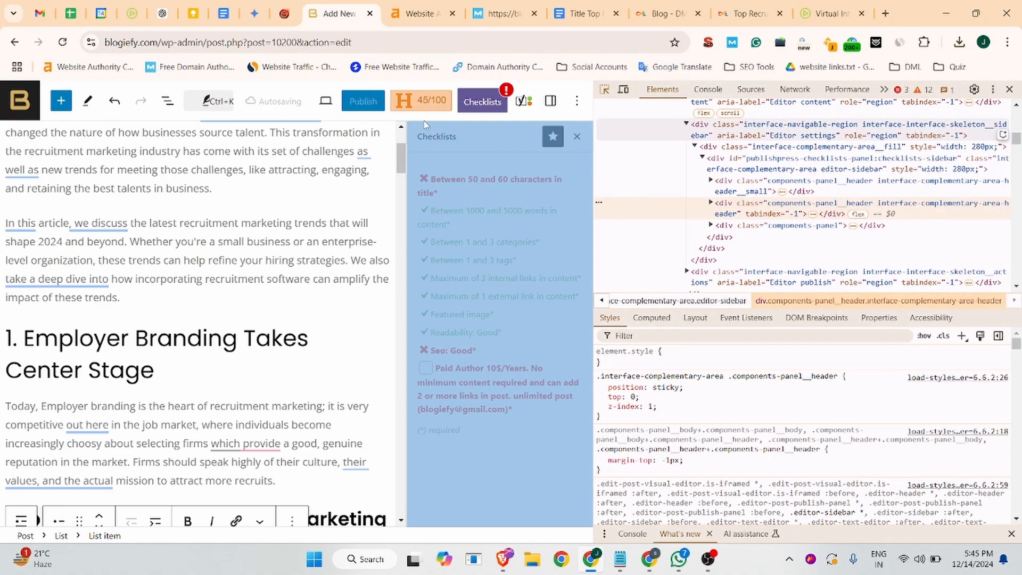
left_click(424, 127)
left_click(606, 90)
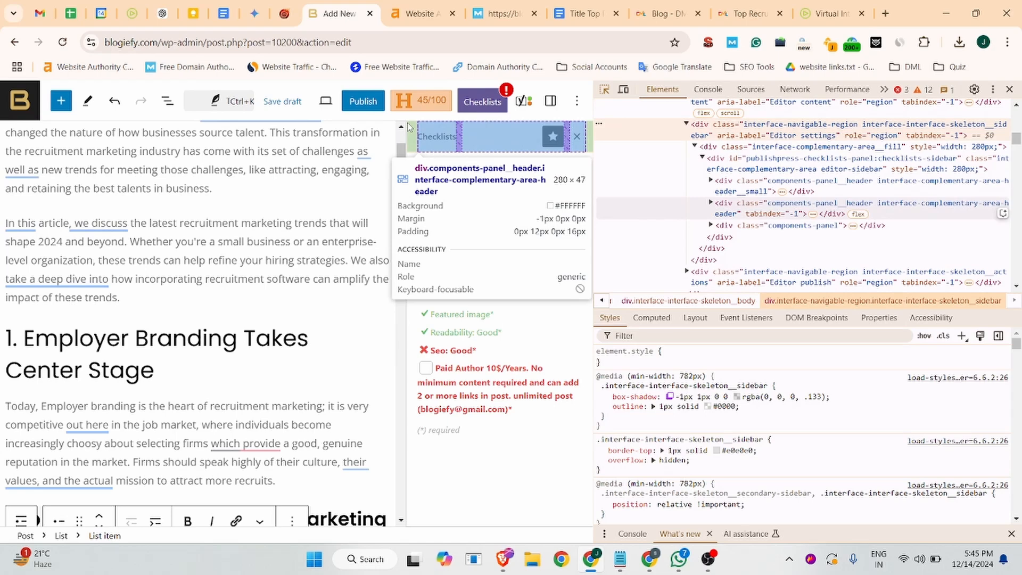
left_click(408, 121)
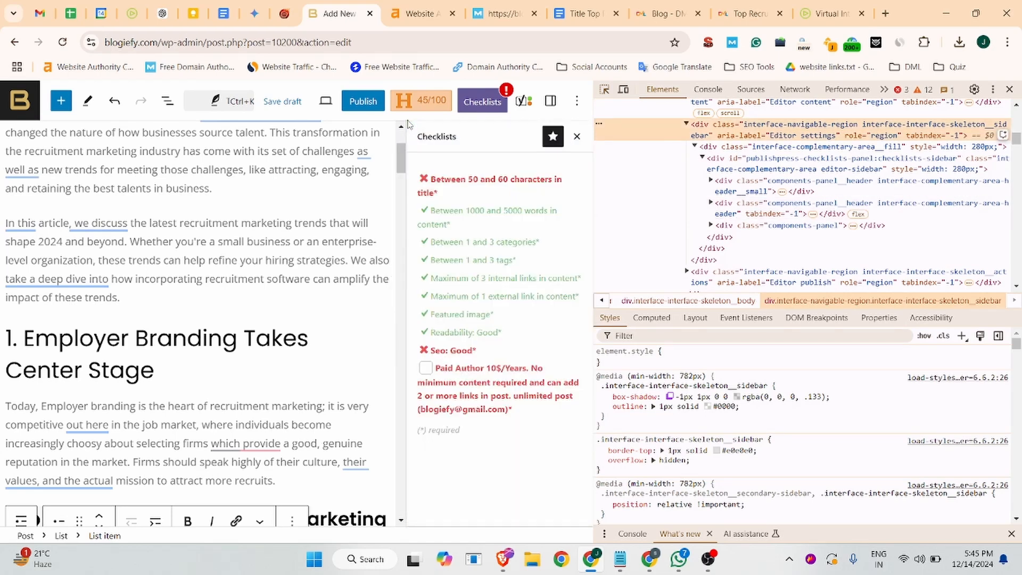
key("Delete")
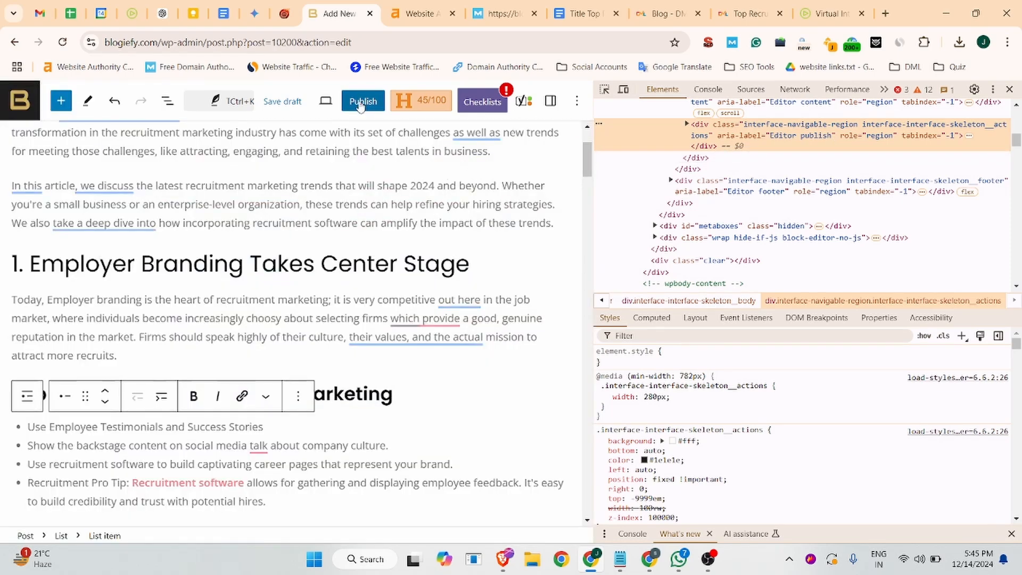
Step: Try to publish the post with the page inspector open and again with it closed, and cancel the pre-publish check
left_click(360, 105)
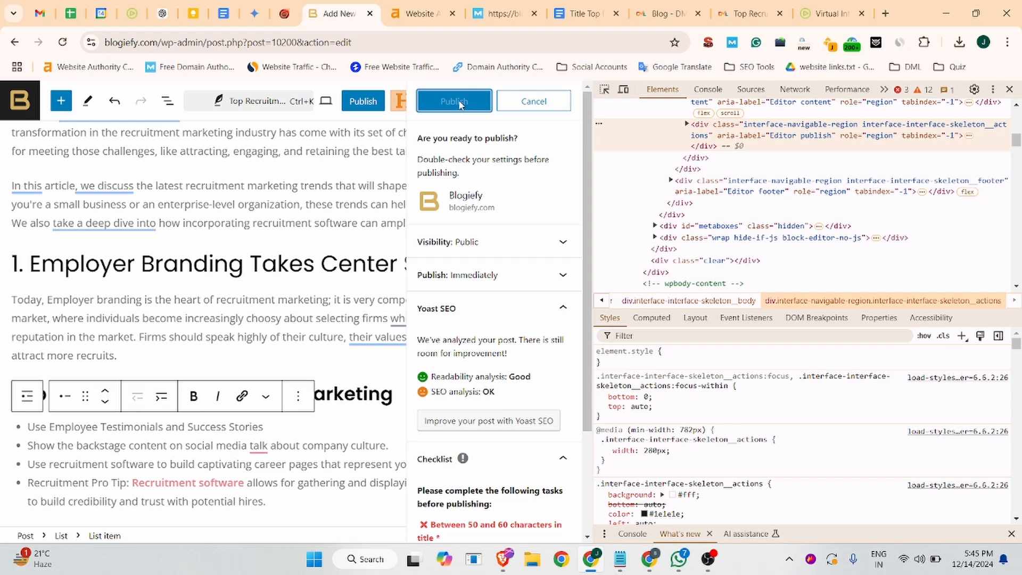
left_click(361, 105)
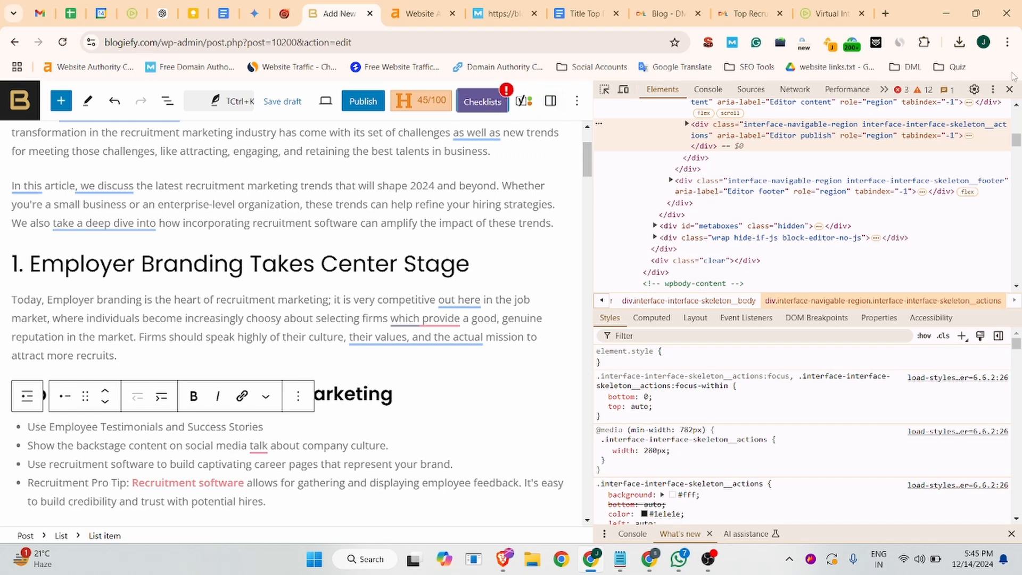
left_click(1009, 89)
left_click(786, 106)
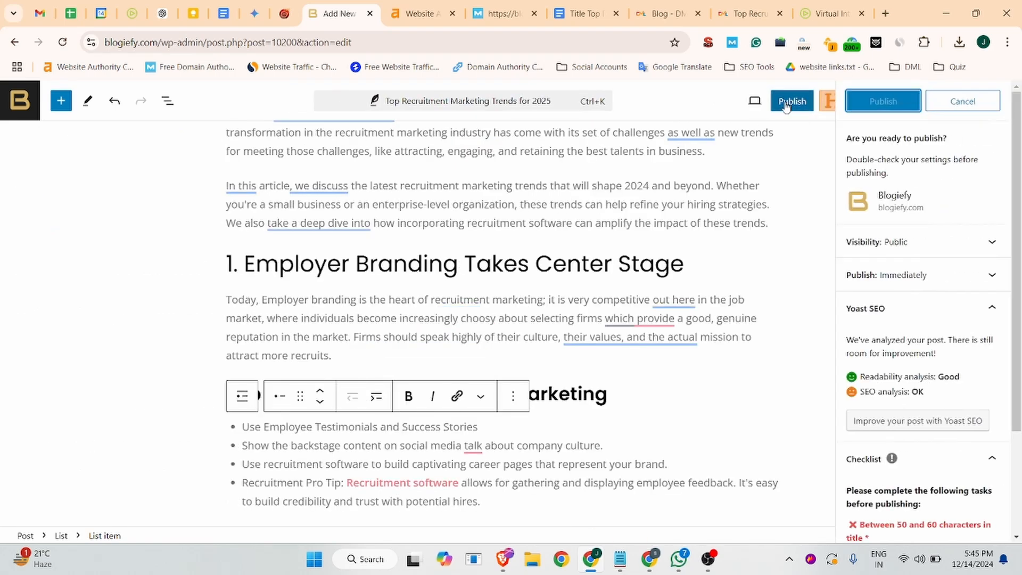
left_click(965, 101)
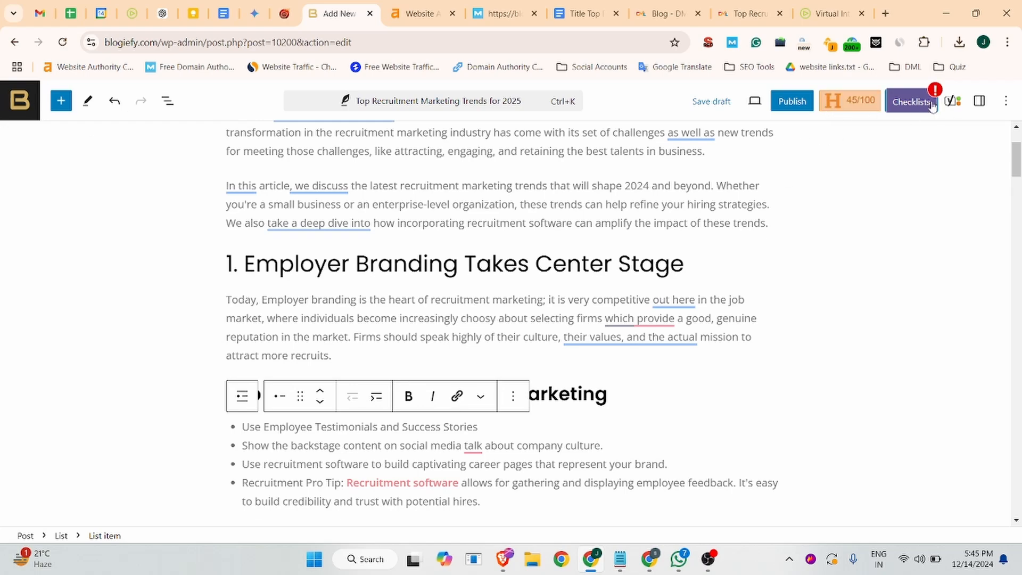
Step: Switch to the other Chrome window, open the published "5 Traffic Management Strategies to Improve Road Safety" post for editing, and examine its checklist and headings
left_click(649, 559)
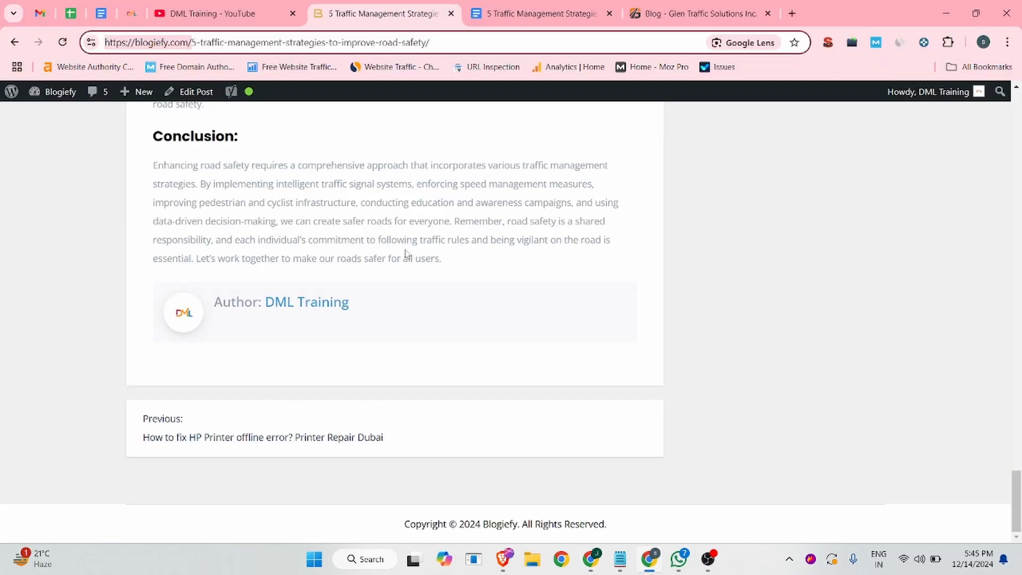
scroll(254, 166, "up", 20)
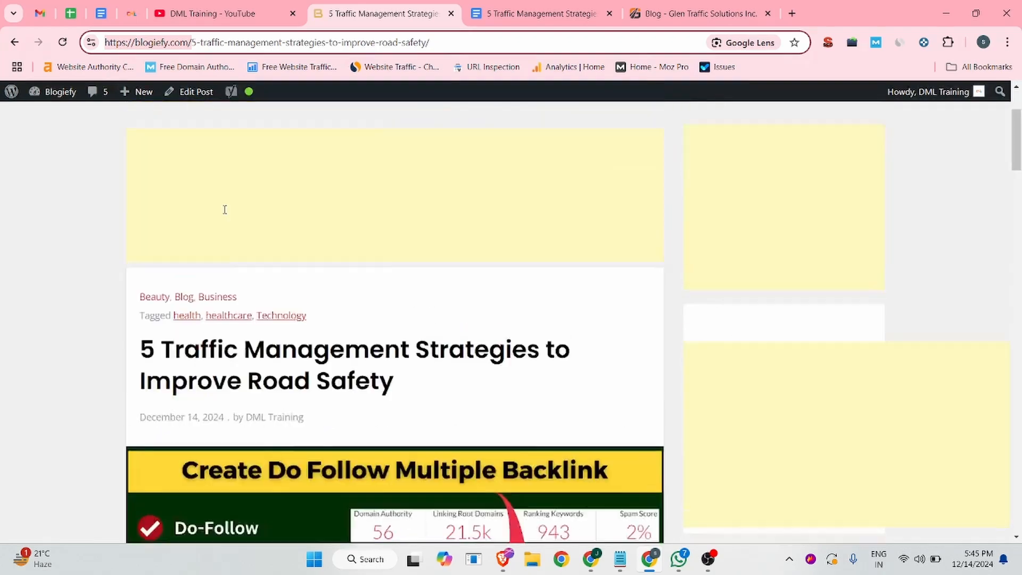
left_click(186, 91)
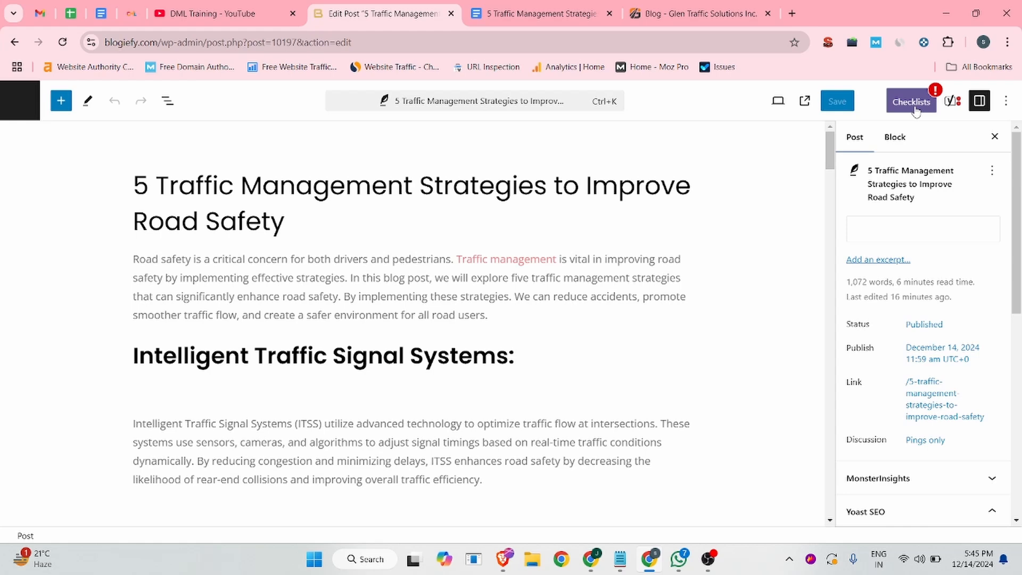
left_click(912, 106)
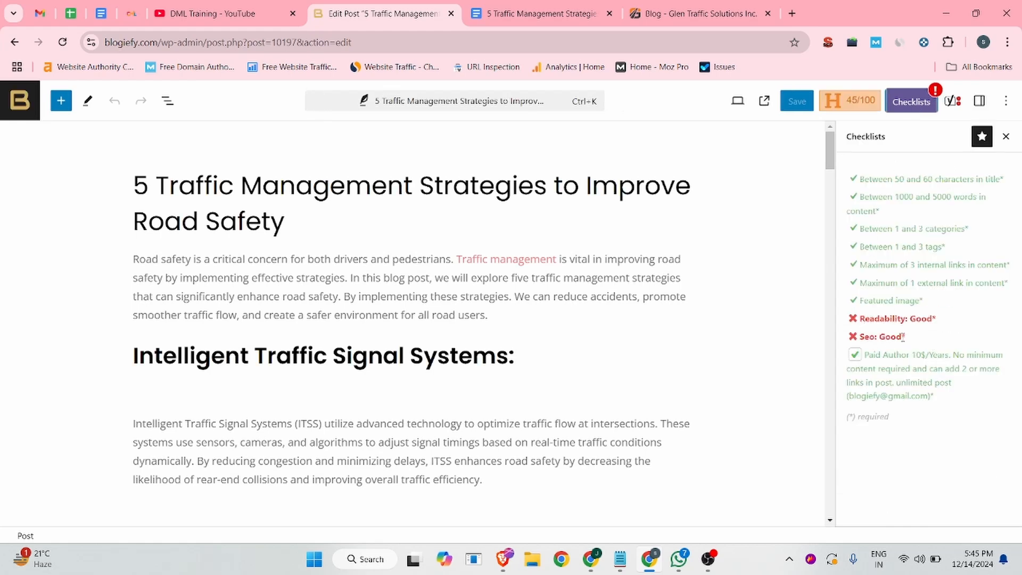
scroll(679, 274, "down", 15)
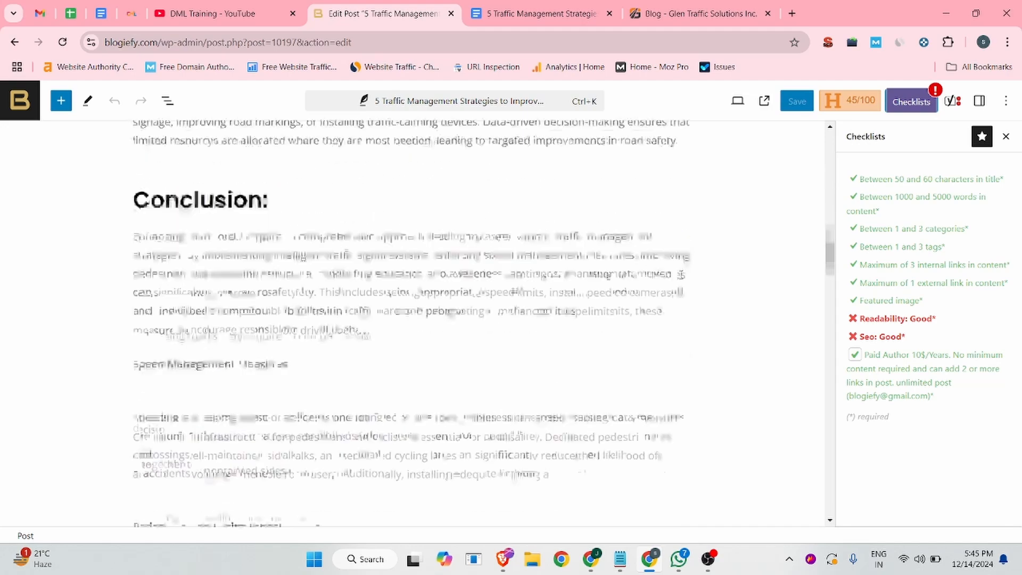
scroll(679, 274, "up", 5)
scroll(679, 275, "down", 2)
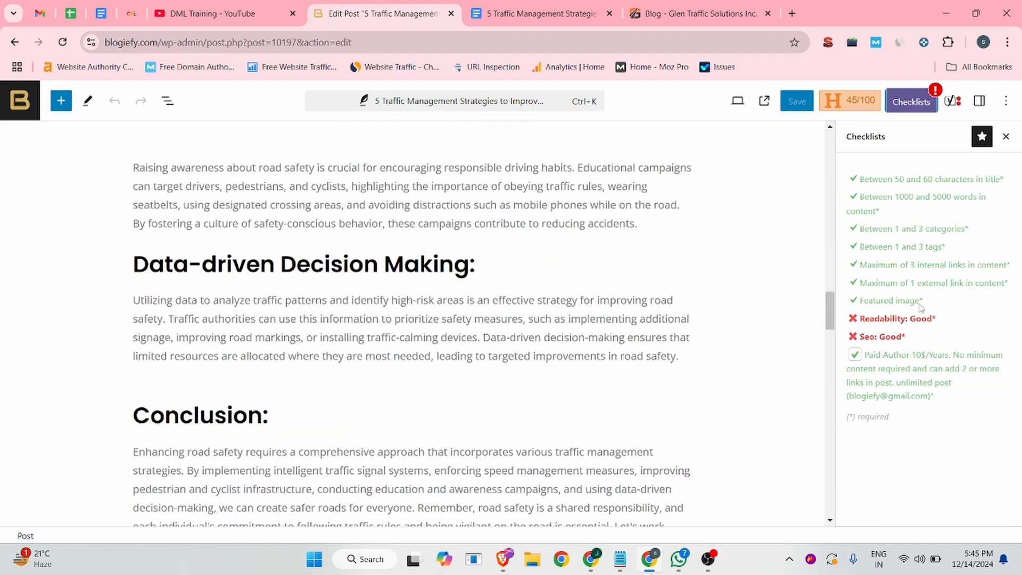
scroll(455, 303, "up", 5)
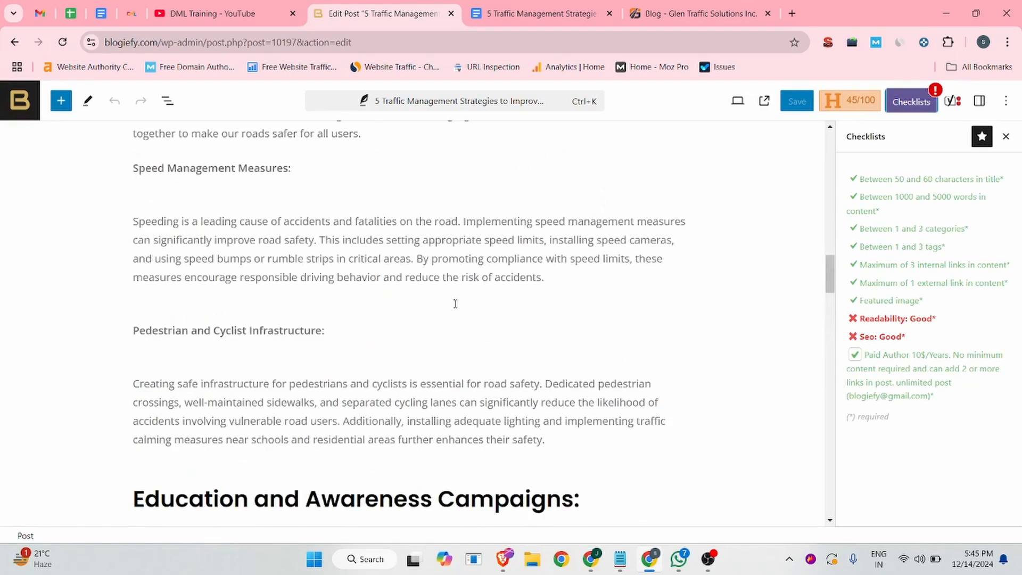
scroll(455, 303, "down", 5)
scroll(455, 303, "up", 1)
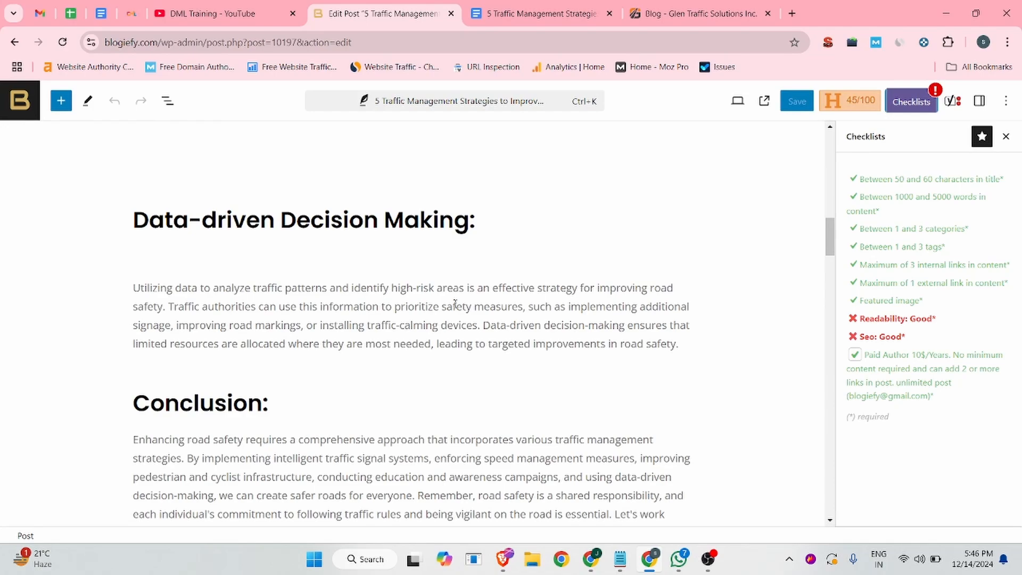
Step: Return to the "Top Recruitment Marketing Trends for 2025" draft and check the heading formatting from the title through section 4
left_click(591, 559)
scroll(388, 273, "up", 3)
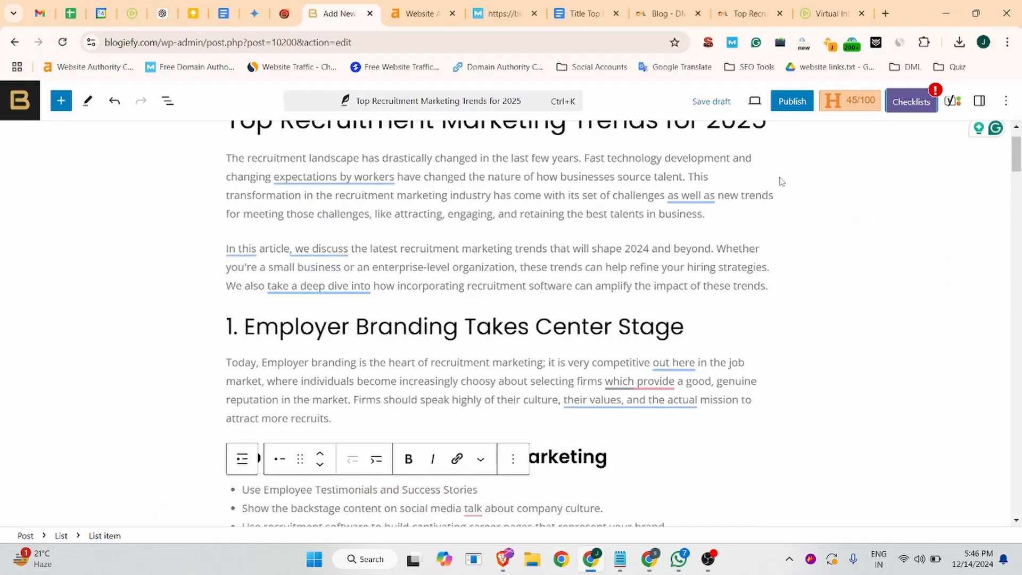
scroll(387, 271, "down", 6)
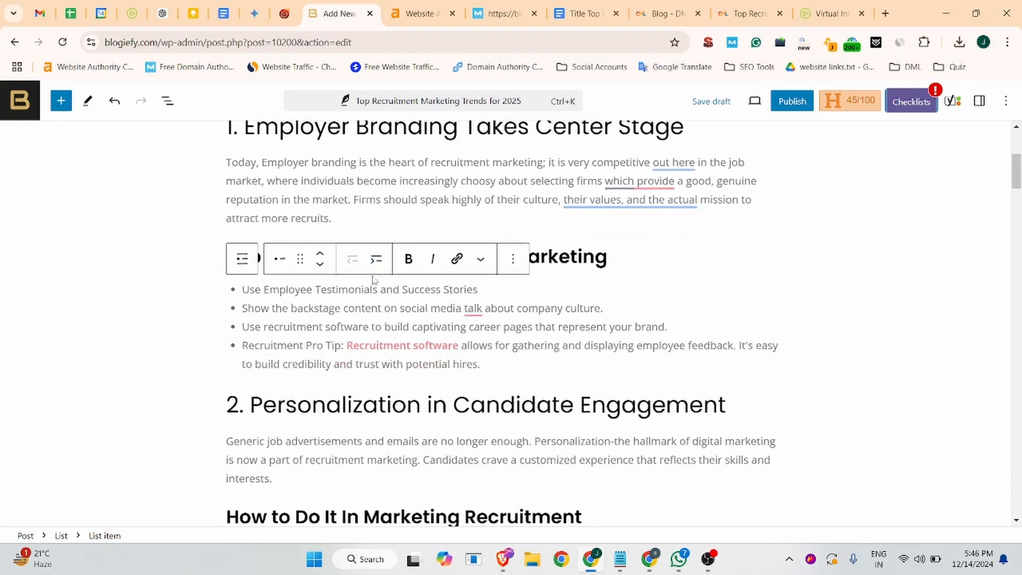
scroll(373, 274, "up", 3)
left_click(315, 259)
scroll(486, 210, "up", 3)
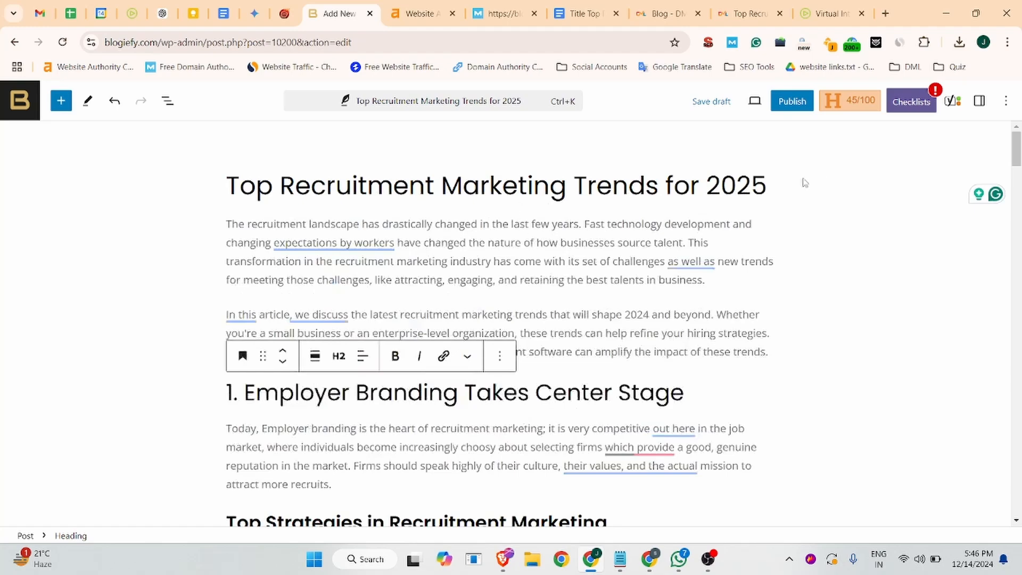
scroll(425, 237, "down", 12)
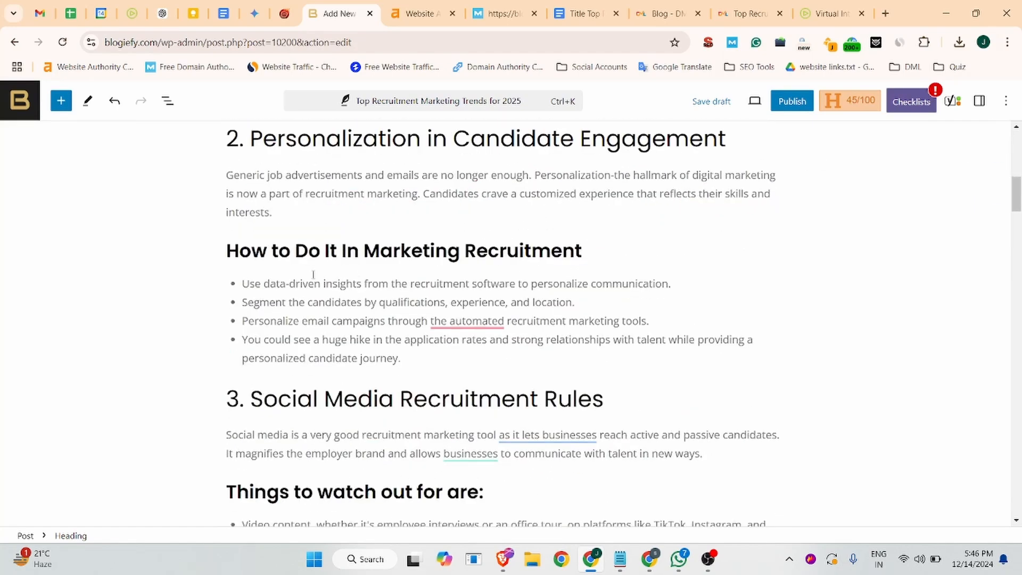
scroll(311, 325, "down", 12)
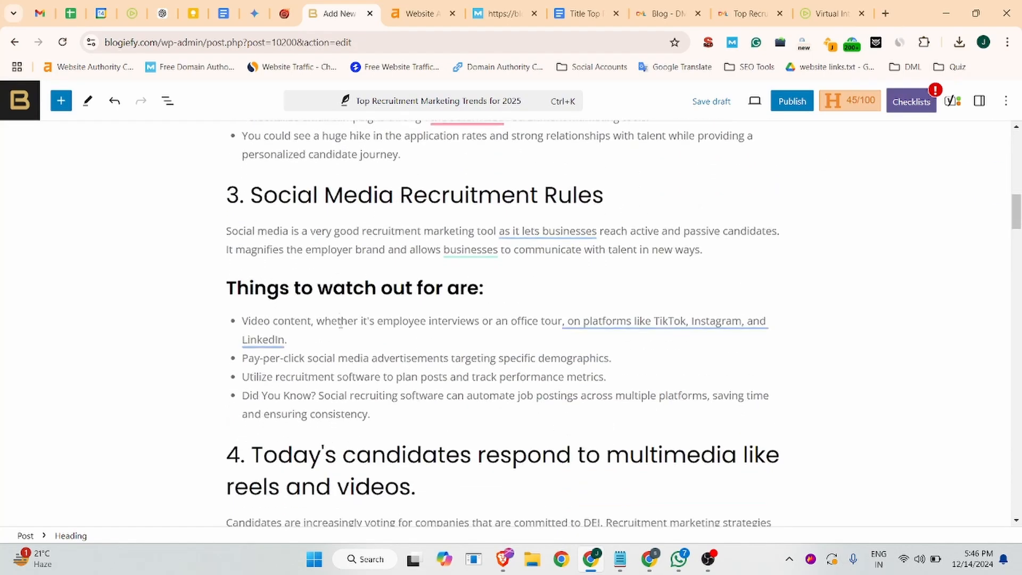
Step: Convert the "Implementation Tips:" paragraph in section 4 into a Heading 3
left_click_drag(226, 248, 335, 248)
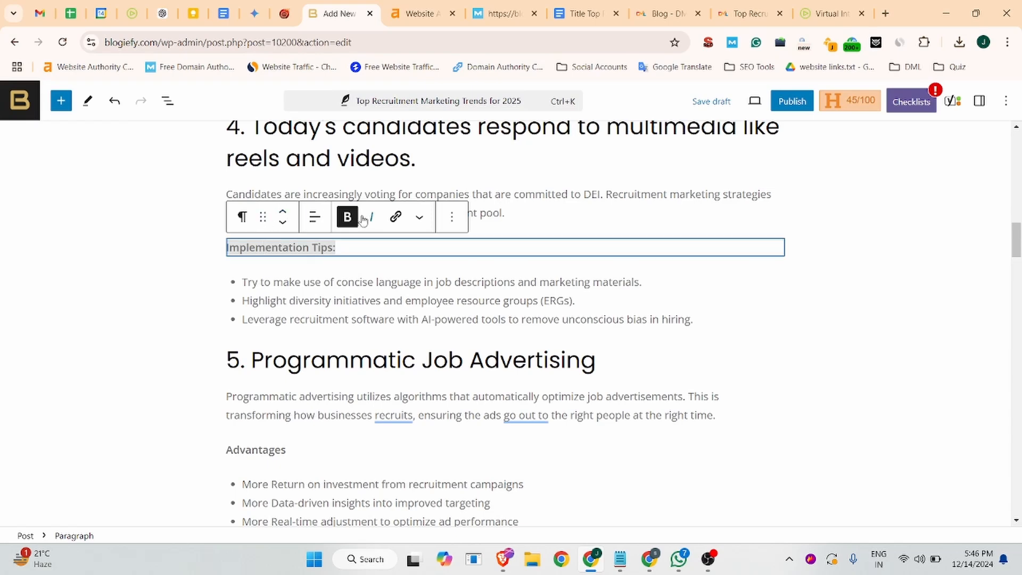
left_click(395, 217)
key("Escape")
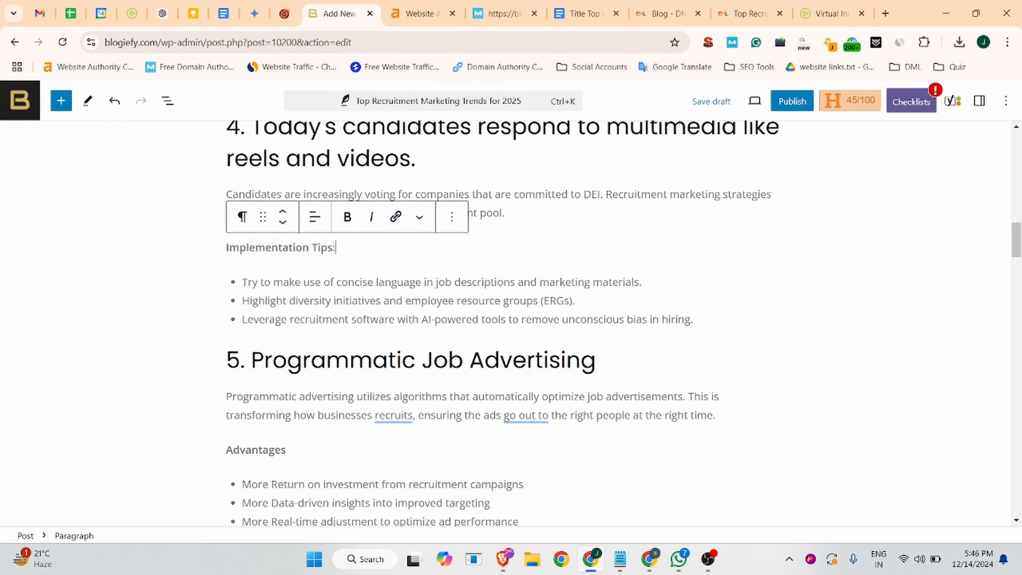
left_click(242, 217)
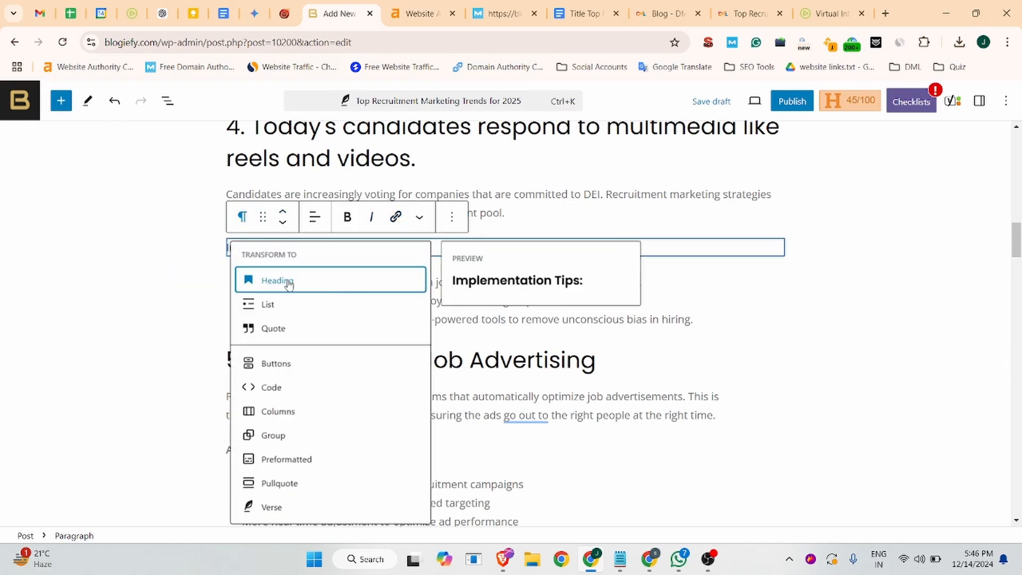
left_click(287, 283)
left_click(340, 218)
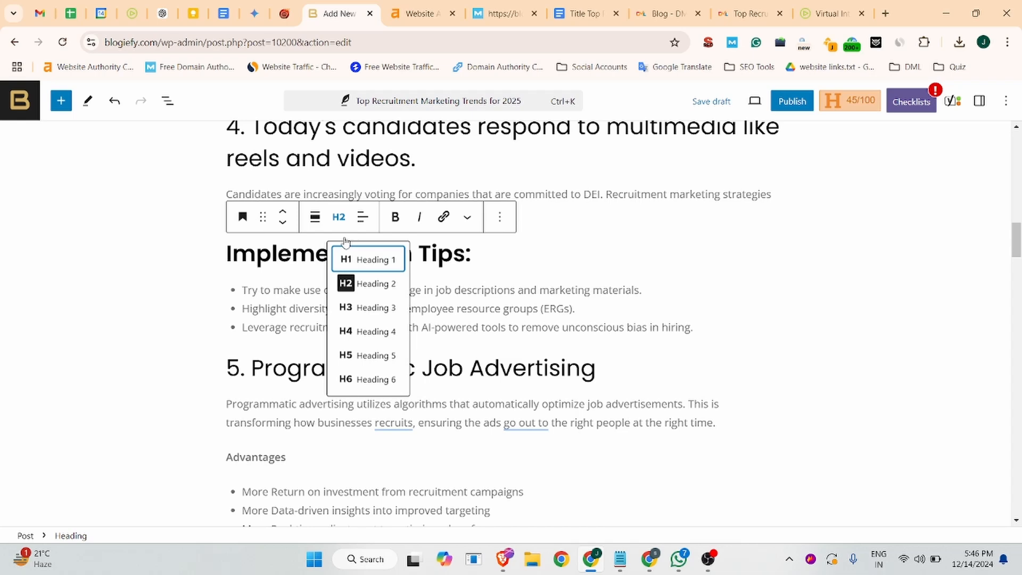
left_click(354, 307)
Step: Convert the "Advantages" paragraph in section 5, Programmatic Job Advertising, into a Heading 3
scroll(357, 308, "down", 4)
double_click(255, 252)
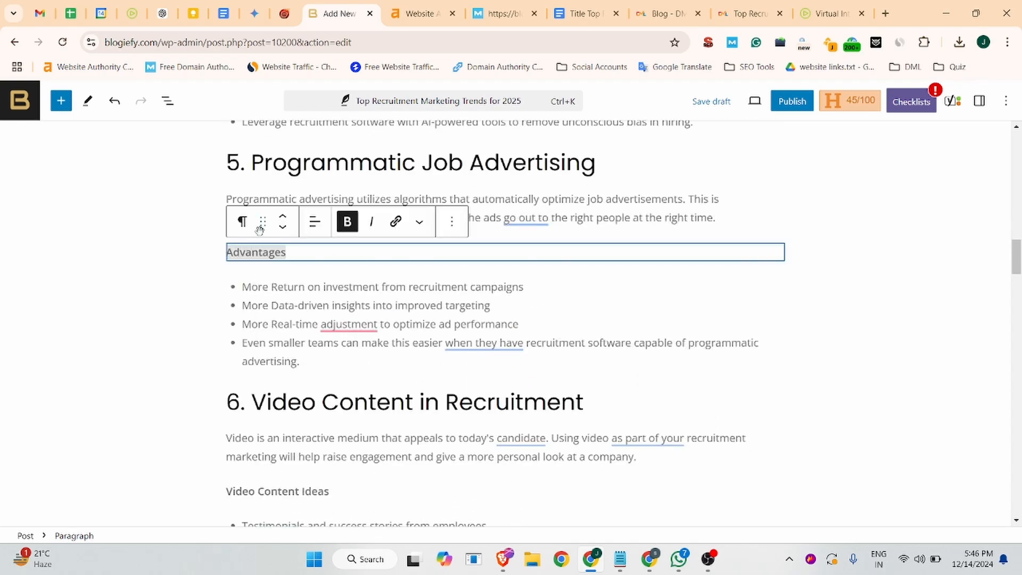
left_click(242, 221)
left_click(296, 287)
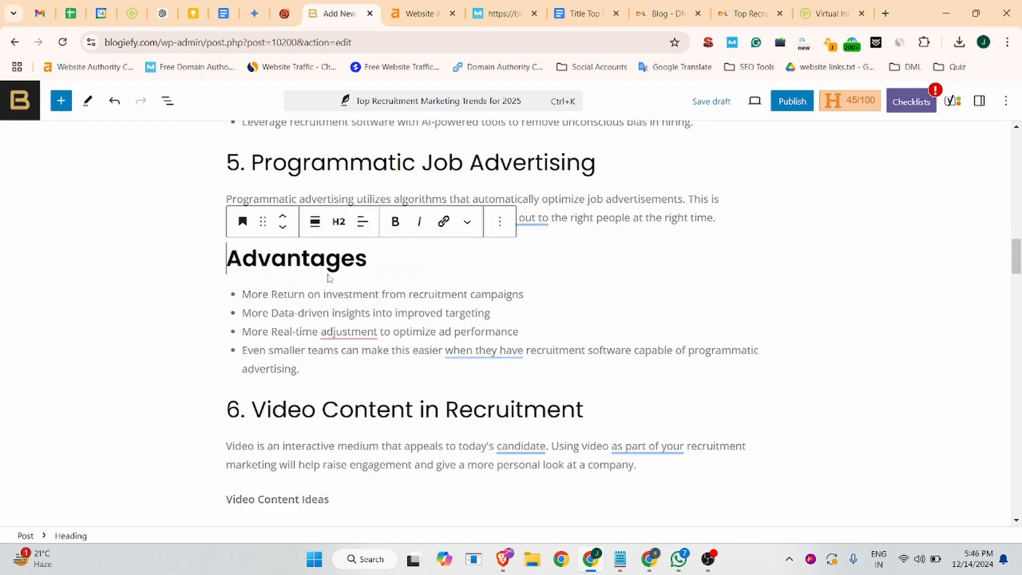
left_click(339, 221)
left_click(354, 311)
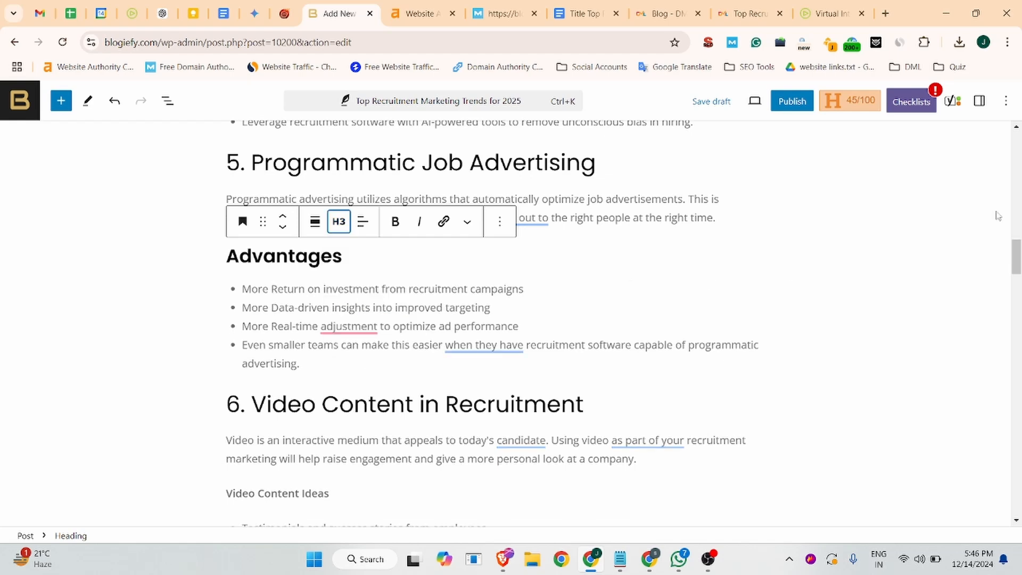
Step: Convert the "Video Content Ideas" paragraph in section 6, Video Content in Recruitment, into a Heading 3
left_click(978, 102)
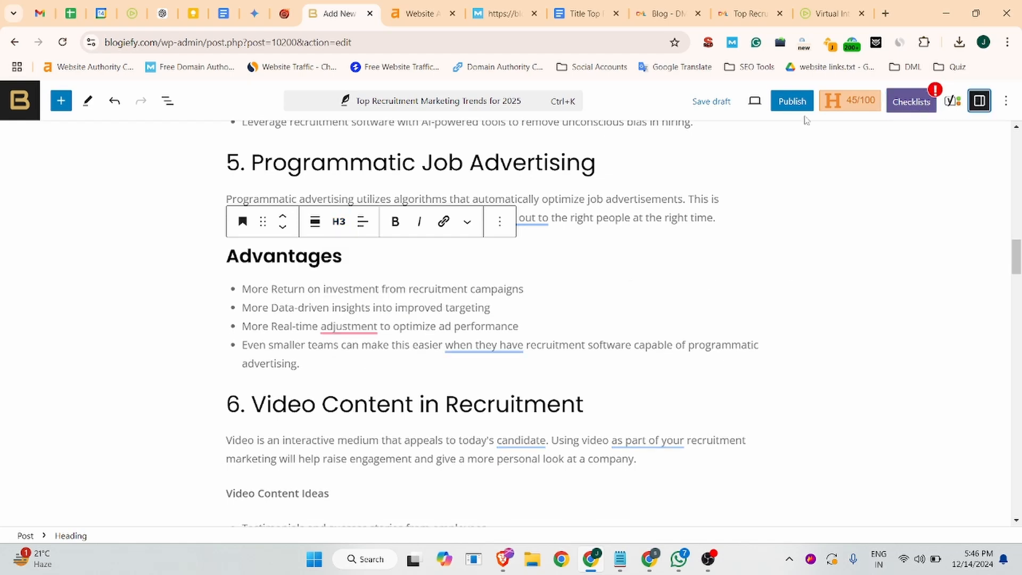
scroll(208, 365, "down", 2)
scroll(208, 365, "down", 3)
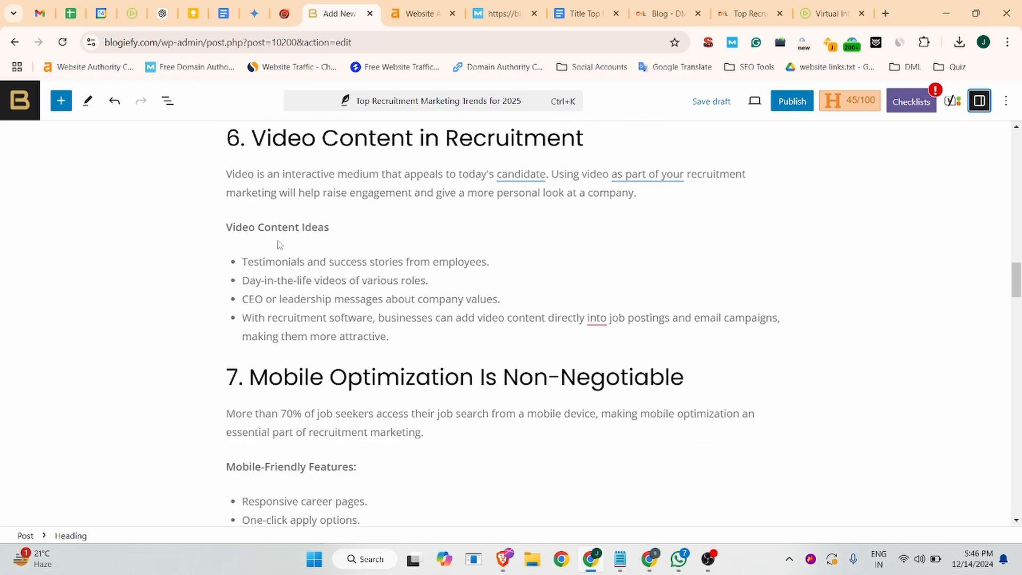
triple_click(278, 229)
left_click(248, 205)
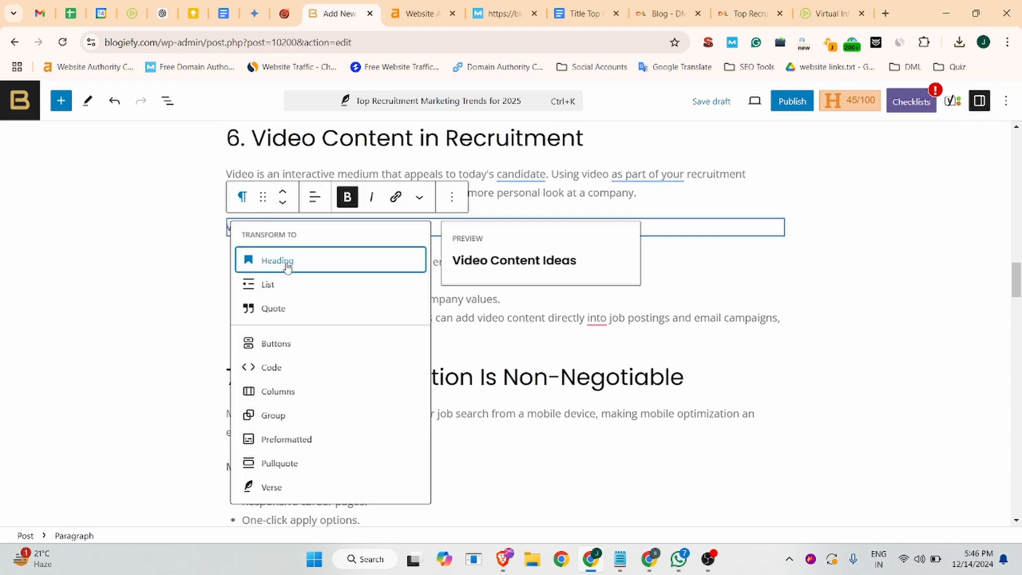
left_click(285, 262)
left_click(339, 197)
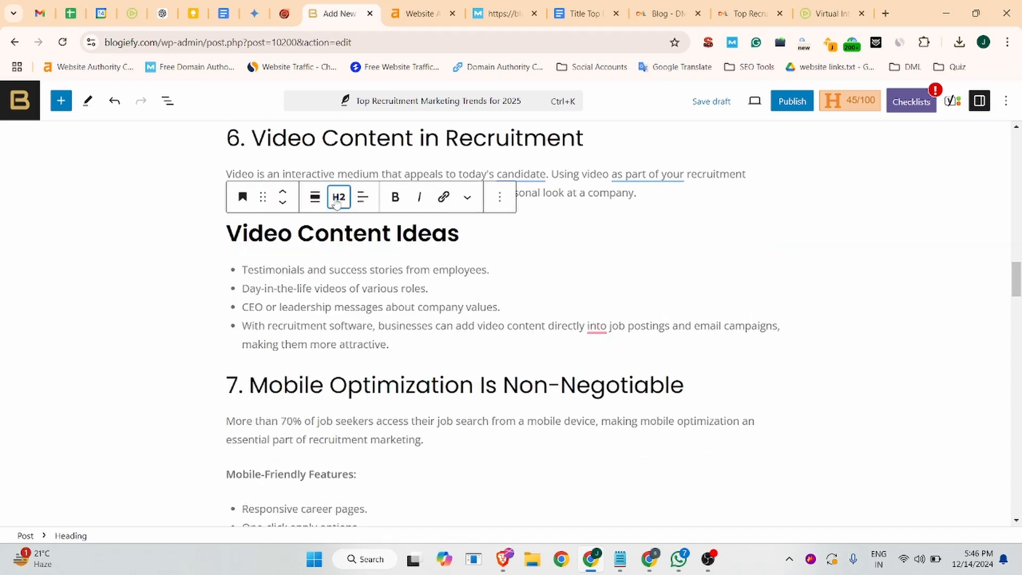
left_click(357, 289)
scroll(272, 372, "down", 5)
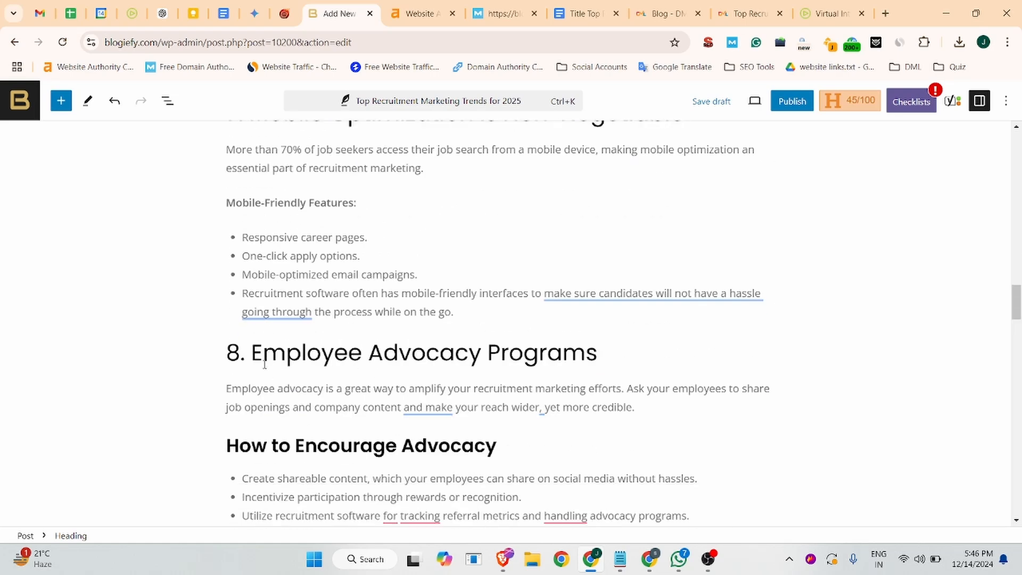
left_click(254, 215)
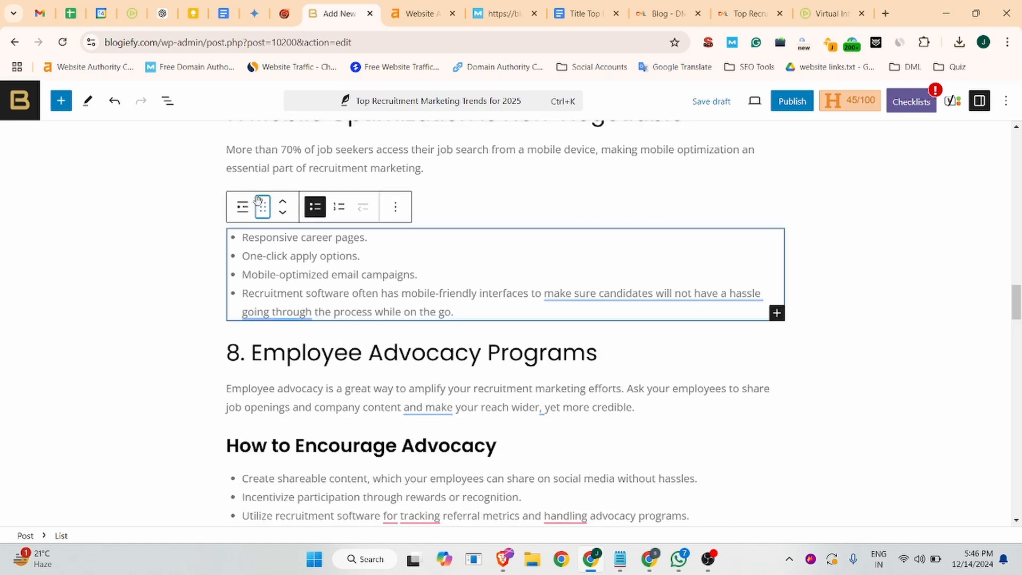
left_click(214, 161)
left_click(277, 202)
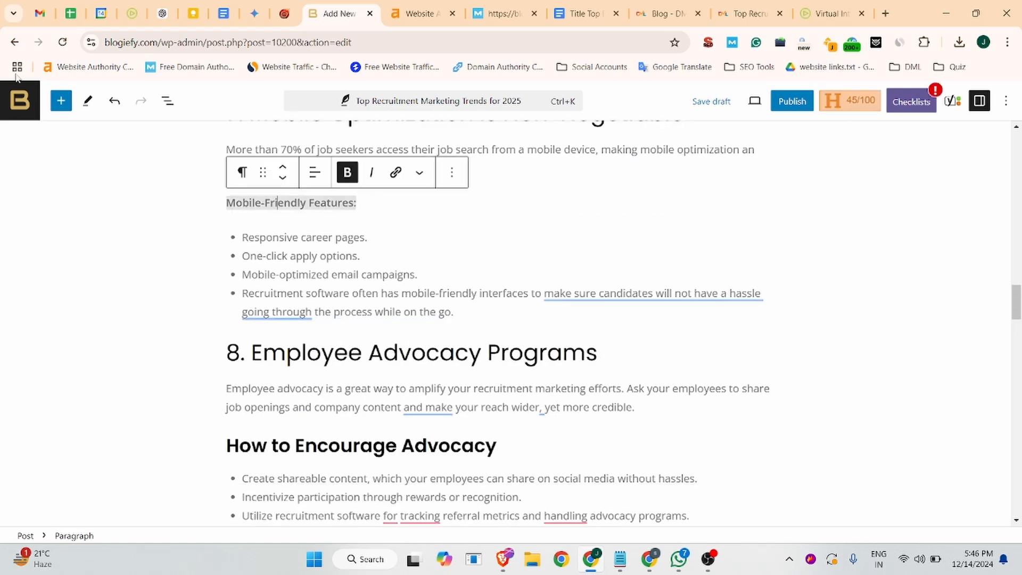
Step: Reload the post editor, discarding the unsaved changes, and review the publishing checklist
left_click(62, 42)
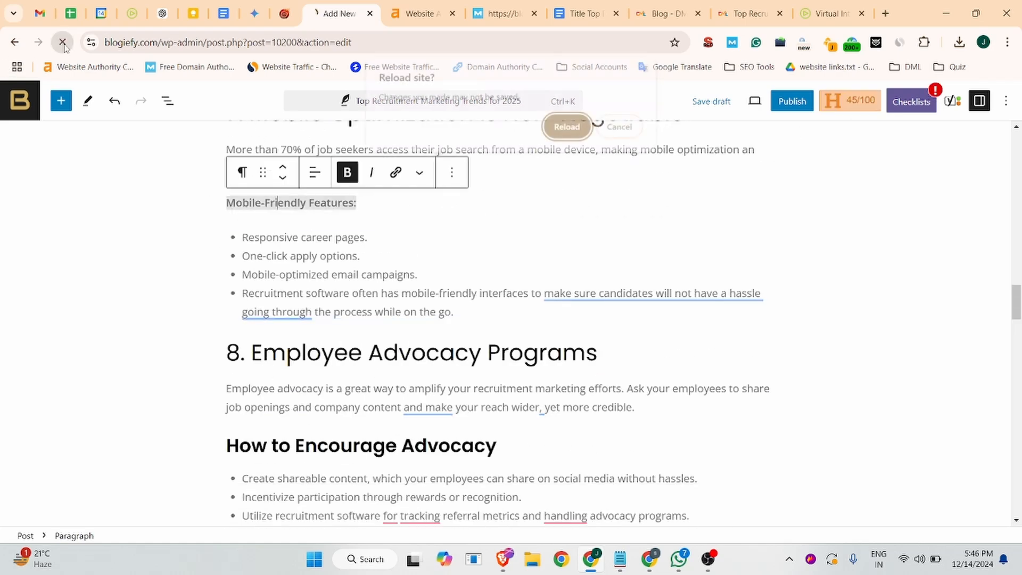
left_click(567, 126)
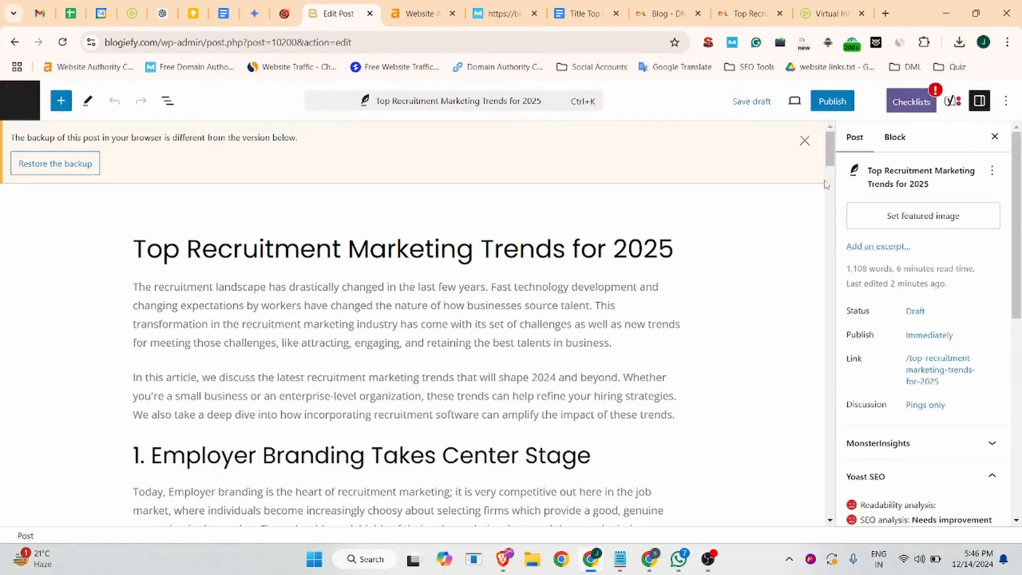
left_click(925, 102)
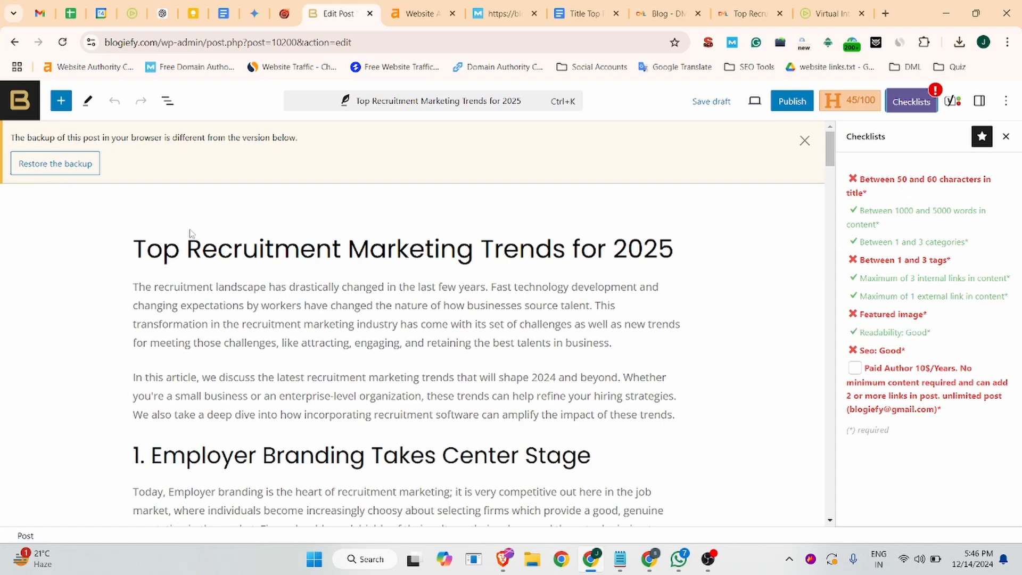
left_click(675, 254)
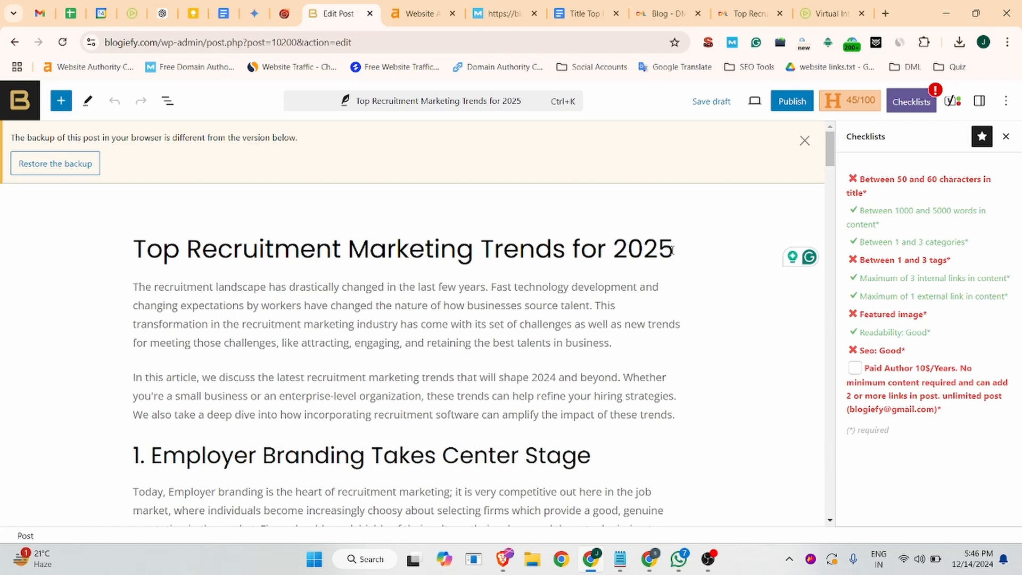
Step: Copy the heading "Top Recruitment Marketing Trends Every Business Needs to Know" from the Blog section of the Google Docs draft
key("ctrl+Tab")
key("ctrl+Tab")
key("ctrl+Tab")
scroll(341, 276, "down", 15)
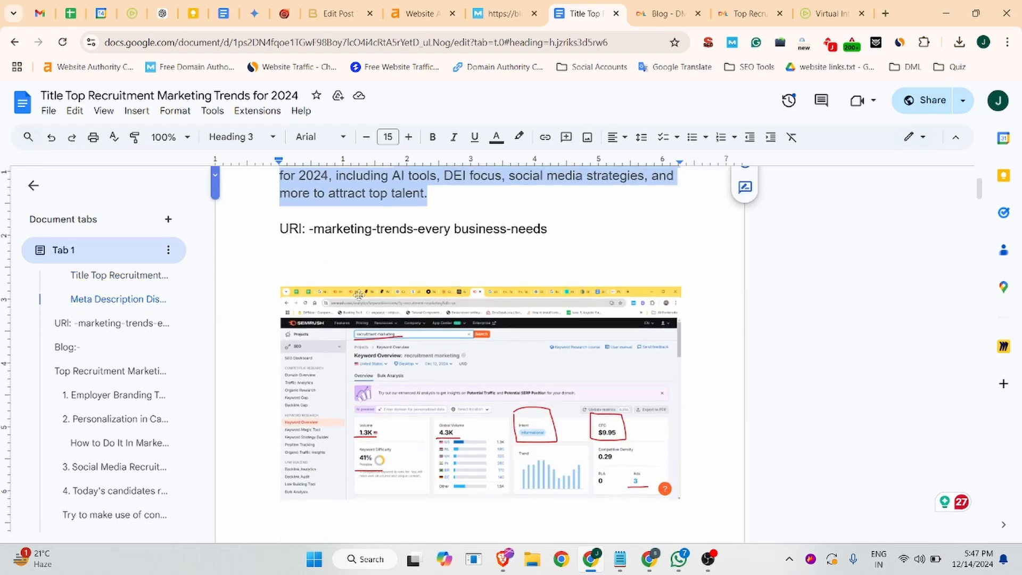
scroll(378, 351, "down", 2)
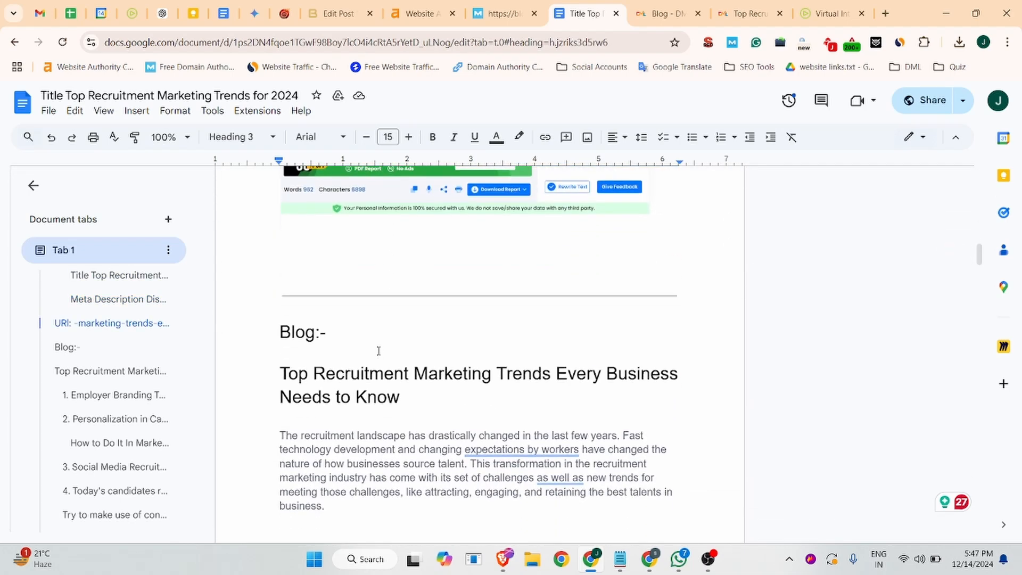
left_click_drag(409, 400, 277, 373)
key("ctrl+c")
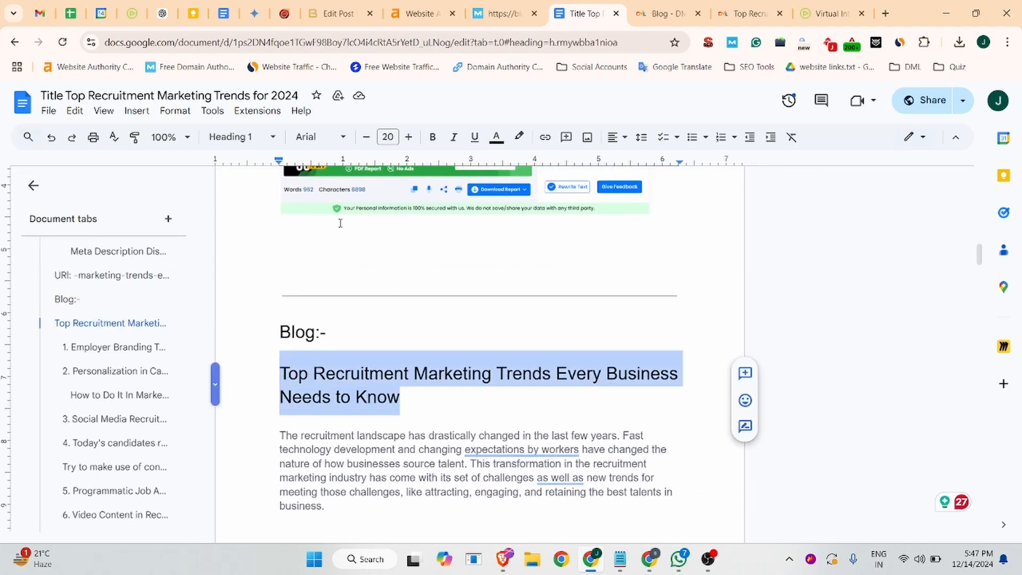
Step: Replace the Blogiefy post title with the copied heading and append "| Jobma" to it
left_click(356, 13)
left_click(452, 244)
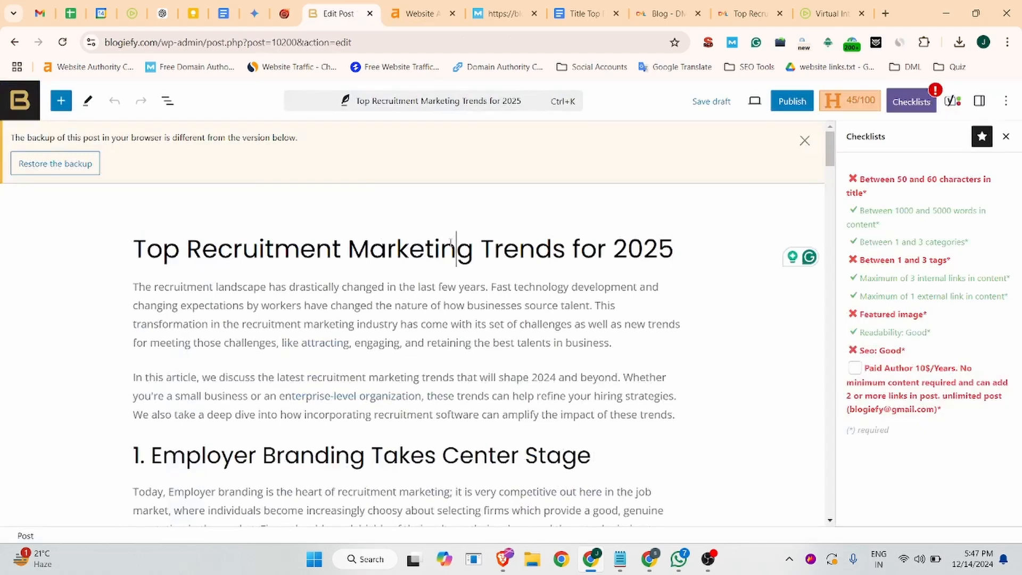
triple_click(452, 244)
key("ctrl+v")
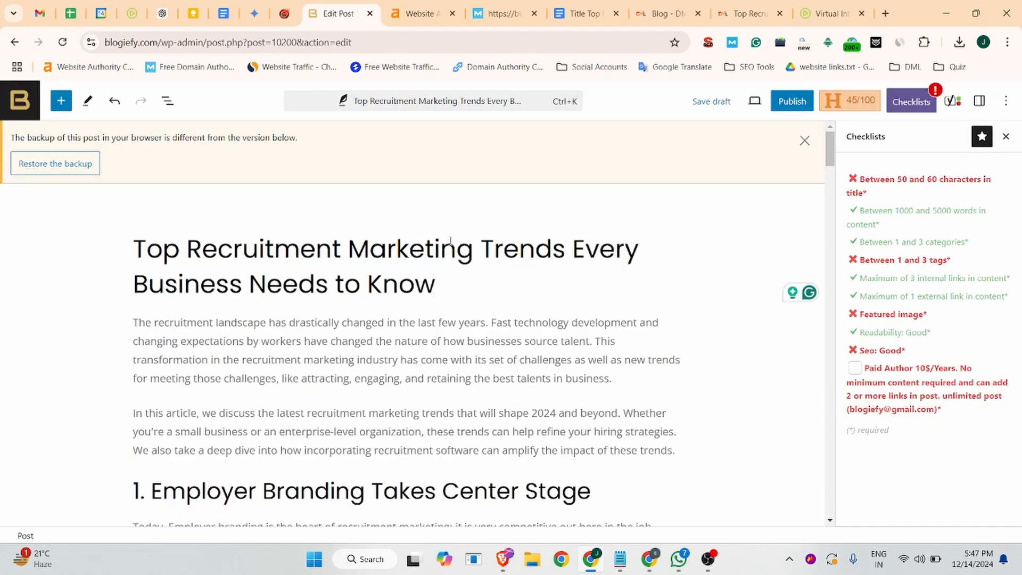
type("| Jobma")
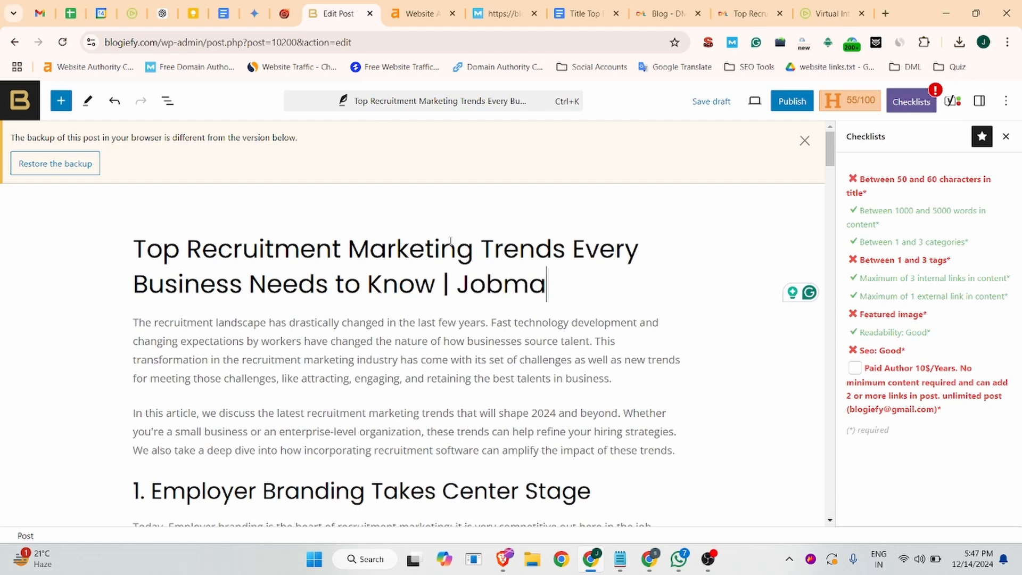
type(" kjjhekjsdfhiukjjasjnke")
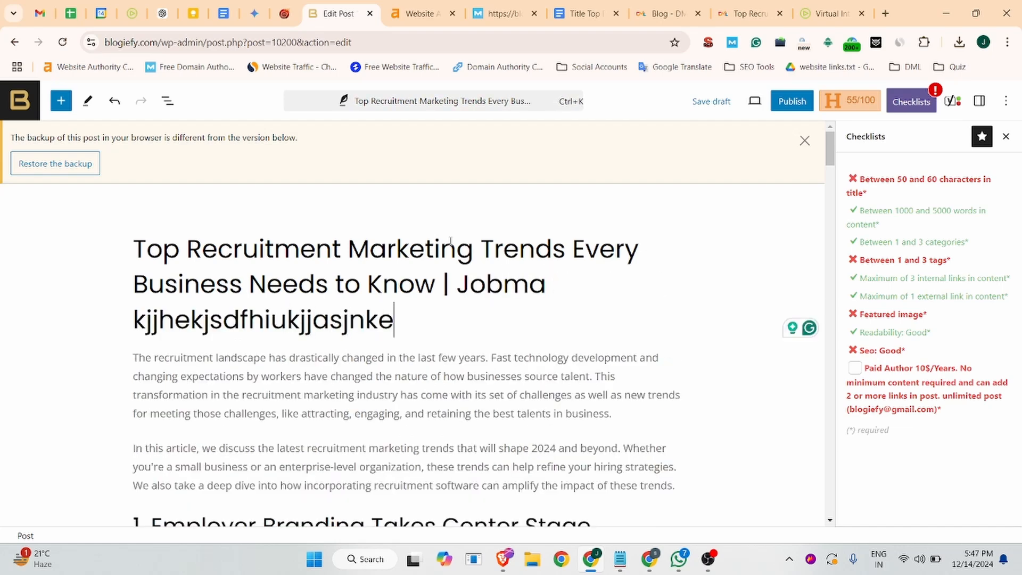
key("BackSpace")
key("BackSpace")
key("BackSpace")
key("BackSpace")
key("BackSpace")
key("BackSpace")
key("BackSpace")
key("BackSpace")
key("BackSpace")
key("BackSpace")
key("BackSpace")
key("BackSpace")
key("BackSpace")
key("BackSpace")
key("BackSpace")
key("BackSpace")
key("BackSpace")
key("BackSpace")
key("BackSpace")
key("BackSpace")
key("BackSpace")
key("BackSpace")
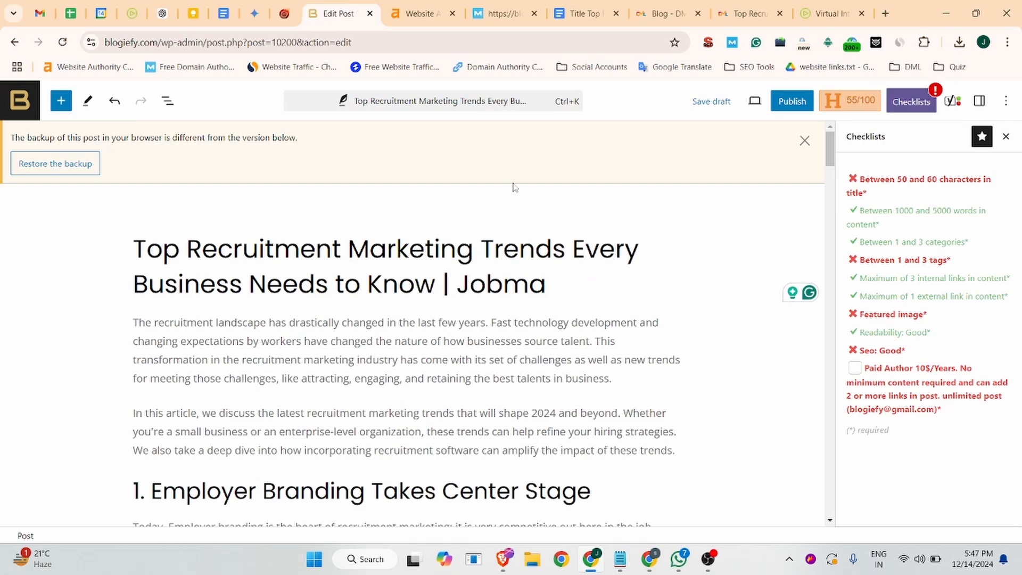
Step: Tick the Paid Author checklist item and set the "Top Recruitment Marketing Trends for 2025" library image as the featured image
scroll(749, 343, "down", 2)
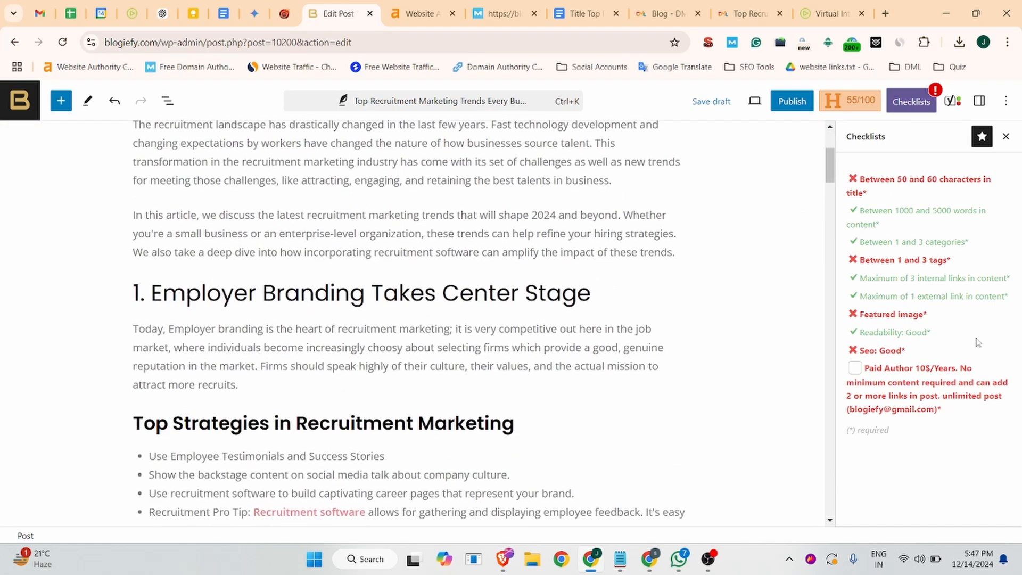
left_click(855, 368)
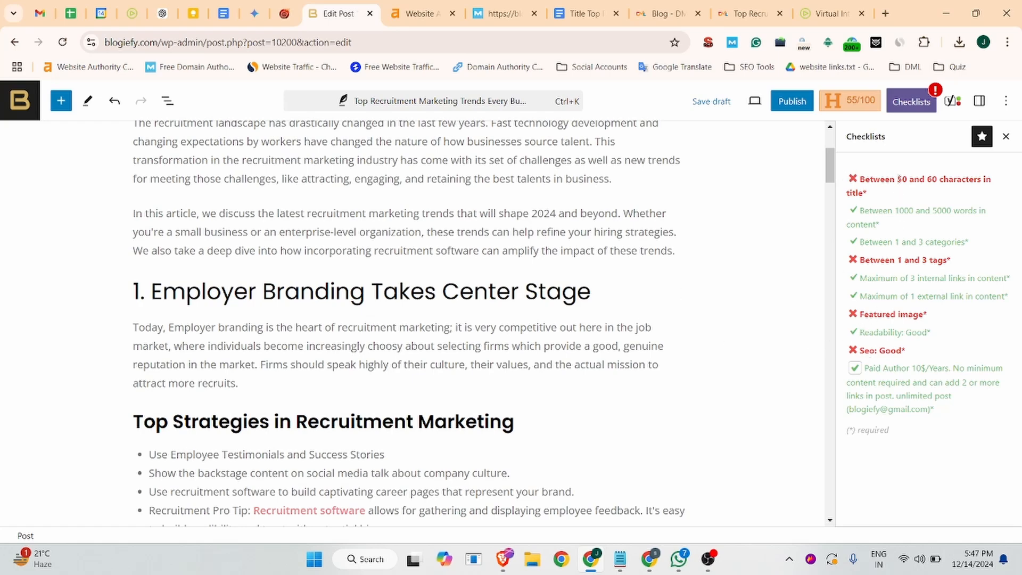
left_click(979, 101)
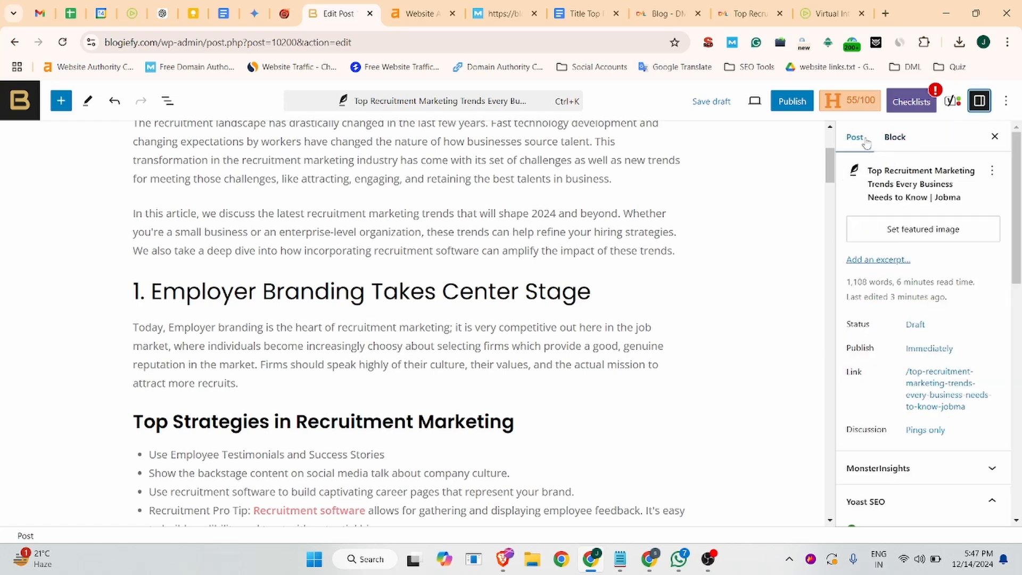
left_click(923, 228)
left_click(75, 255)
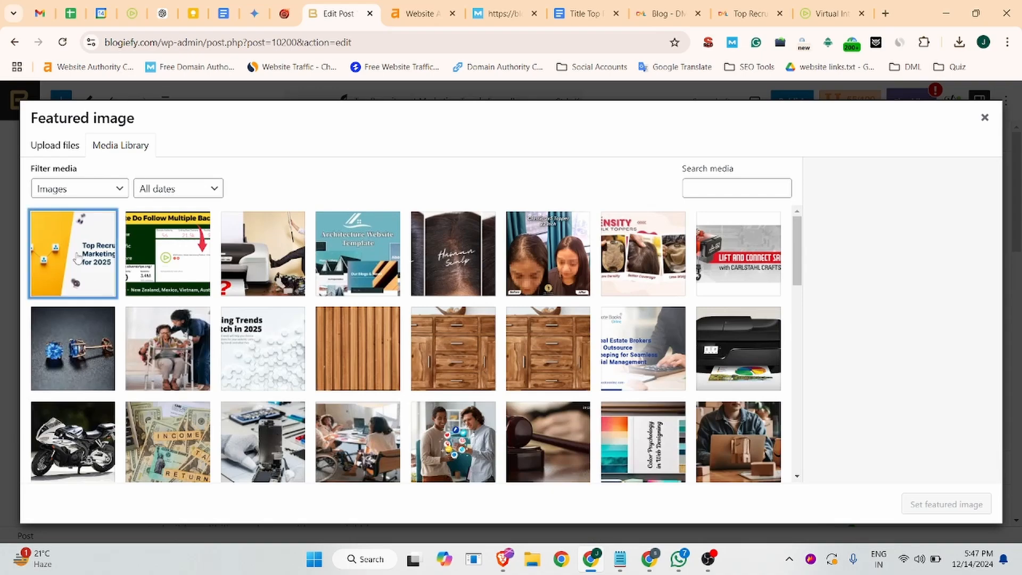
left_click(919, 512)
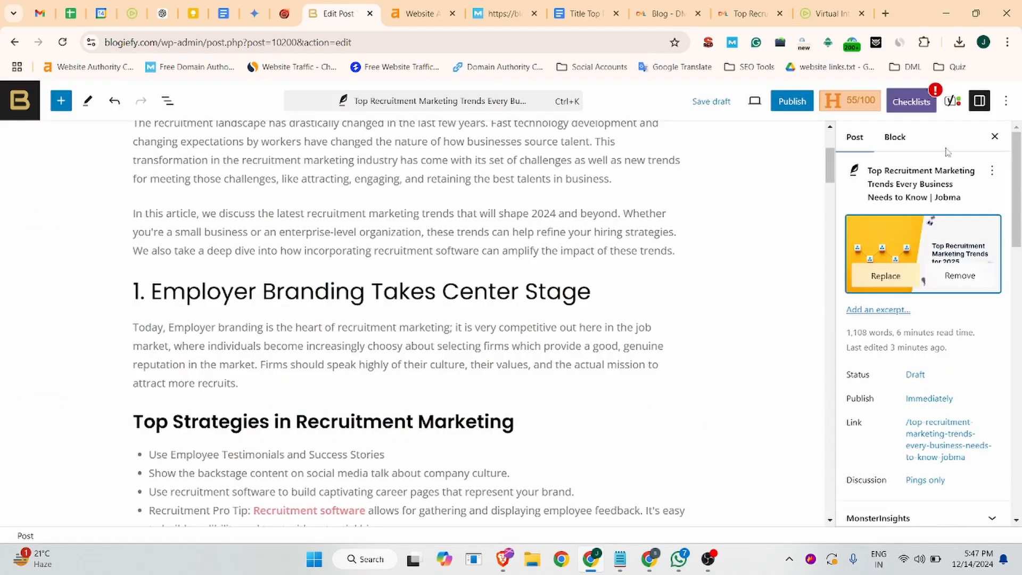
left_click(913, 103)
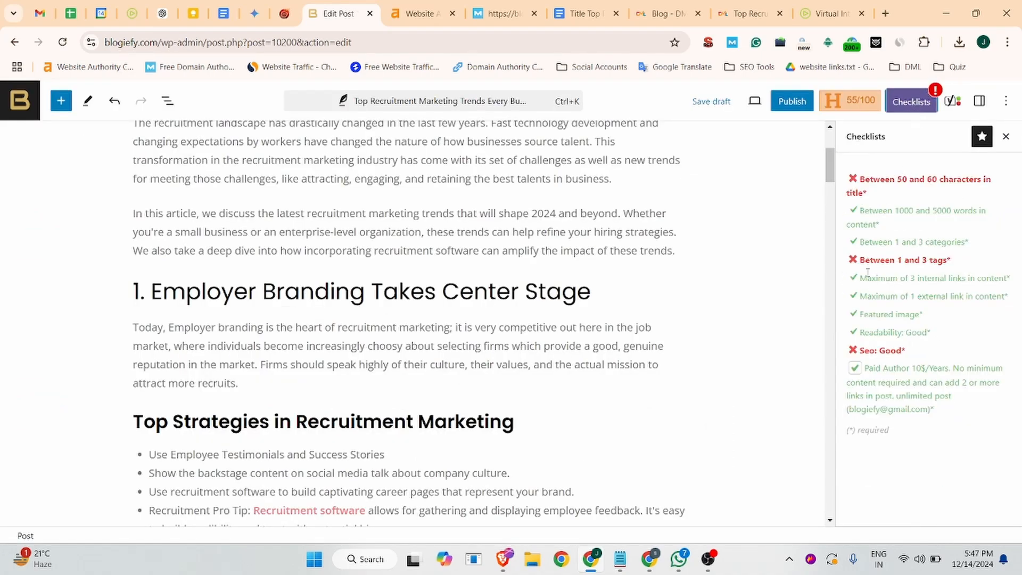
Step: Add the most-used tag "IT Staff augmentation" to the post and recheck the publishing checklist
left_click(980, 100)
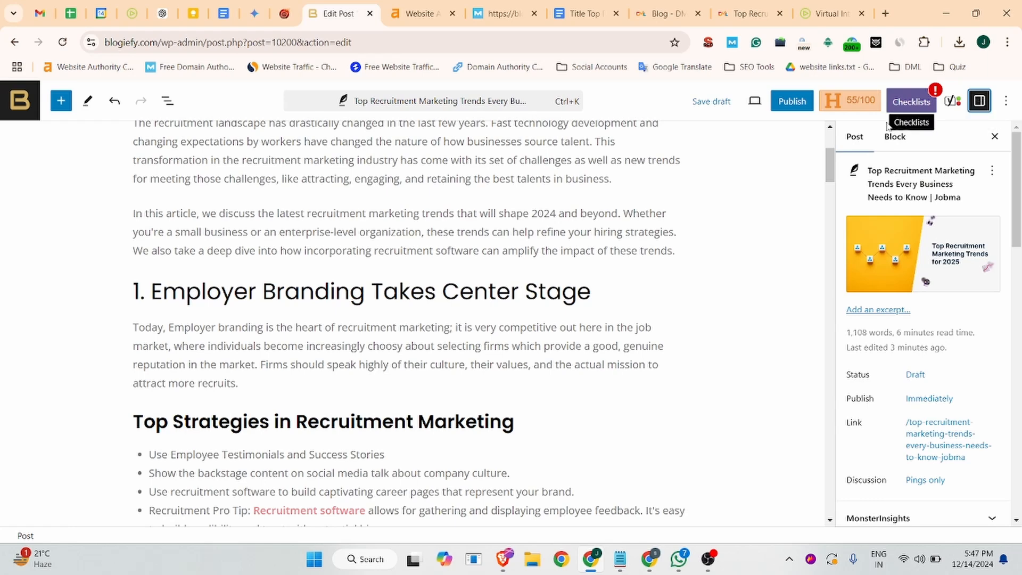
scroll(917, 310, "down", 5)
scroll(900, 373, "down", 3)
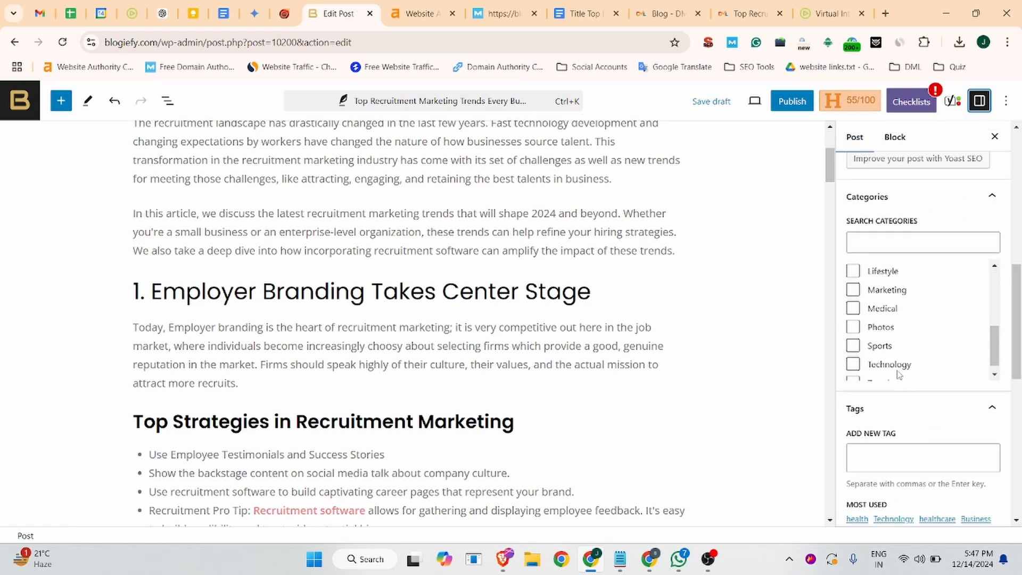
left_click(895, 459)
scroll(899, 442, "down", 2)
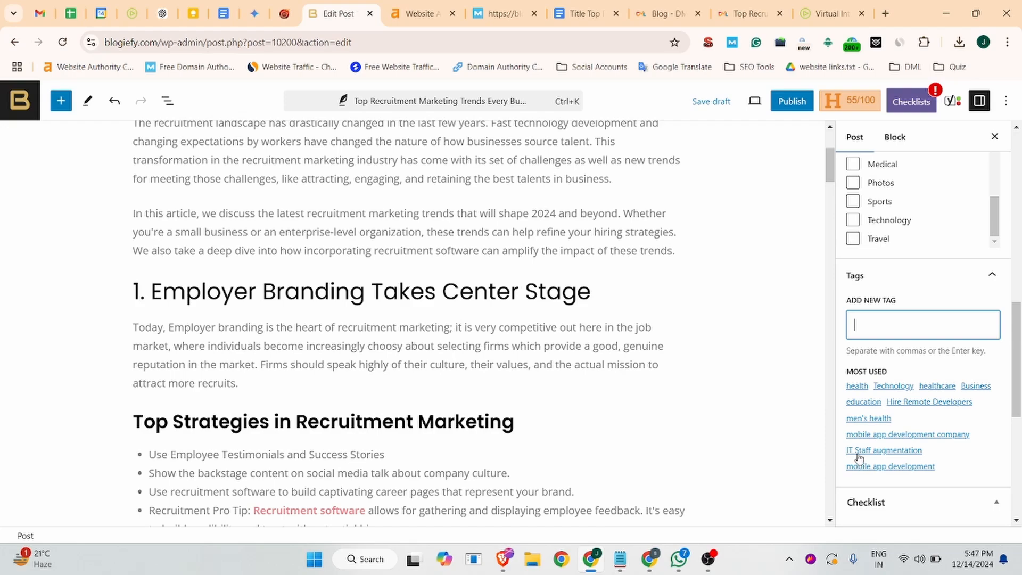
left_click(858, 456)
scroll(954, 240, "up", 5)
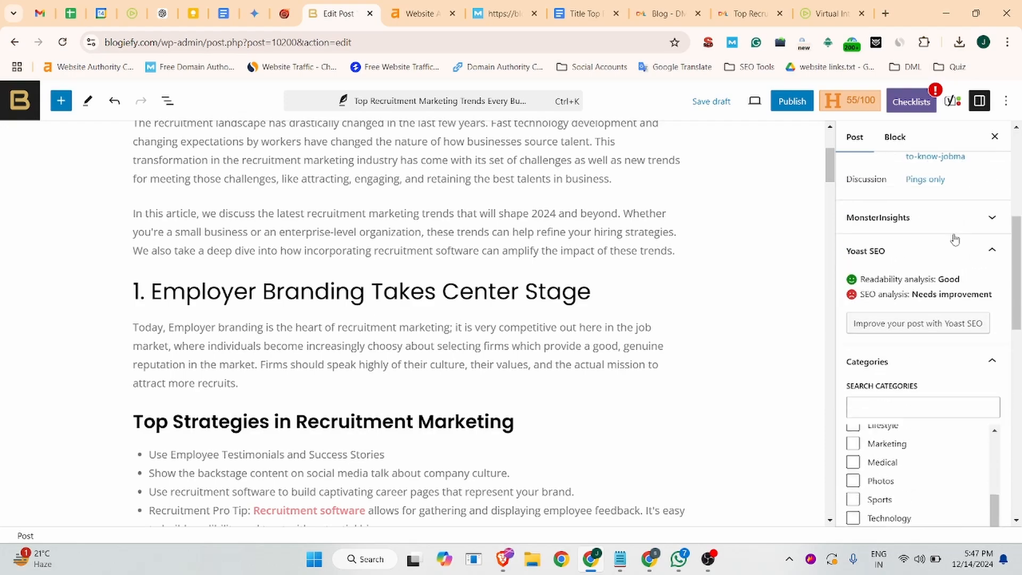
left_click(911, 101)
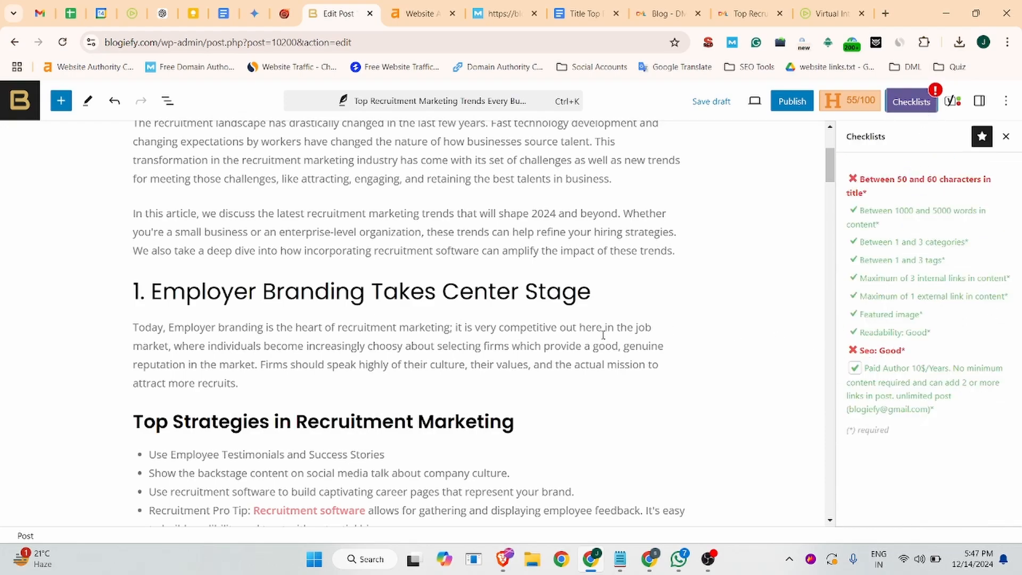
Step: Convert the "Video Content Ideas" paragraph under section 6, Video Content in Recruitment, into a Heading 3 again
scroll(603, 335, "down", 5)
scroll(499, 363, "up", 8)
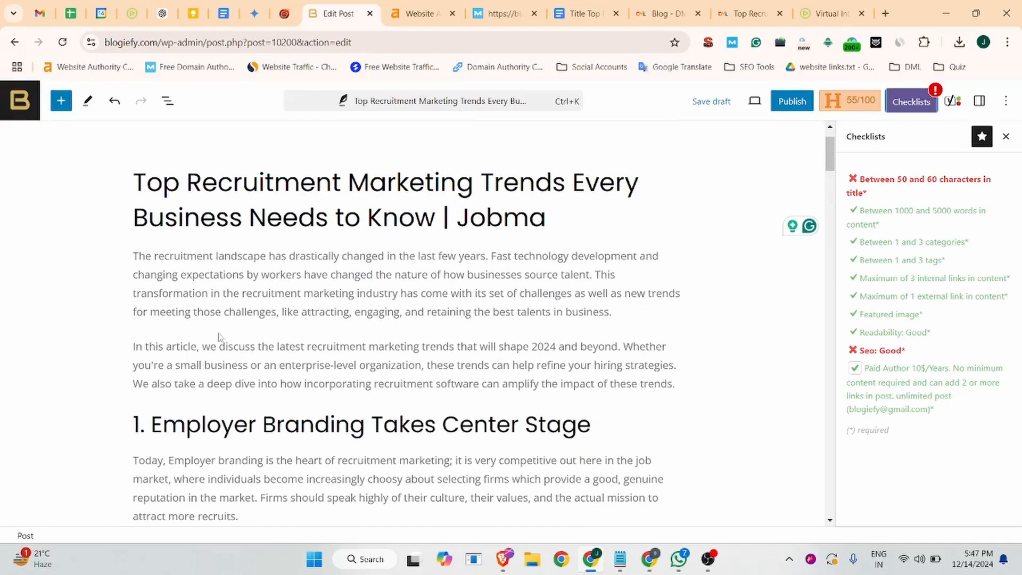
left_click(201, 286)
scroll(53, 349, "down", 15)
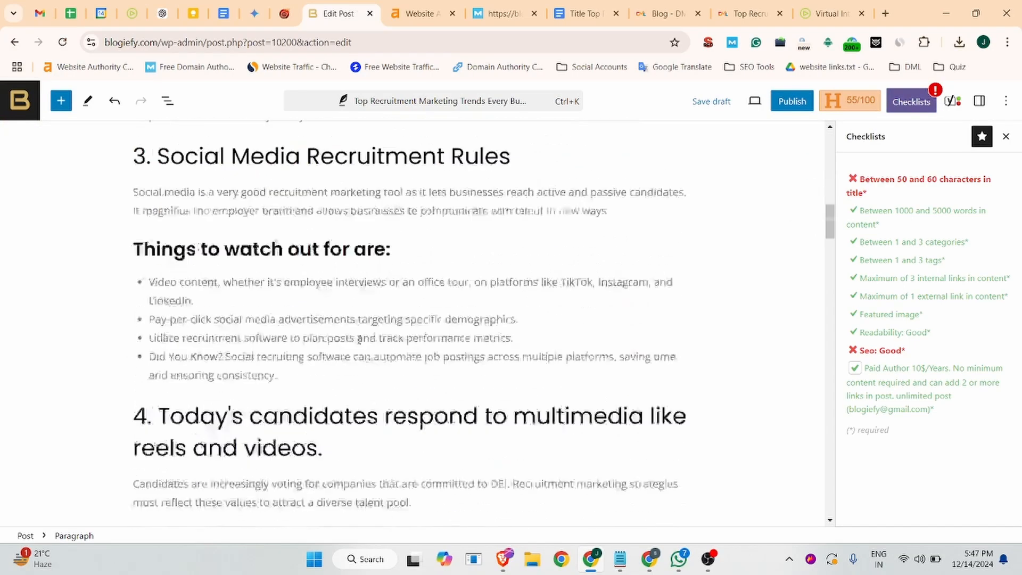
scroll(269, 269, "down", 5)
scroll(201, 270, "up", 5)
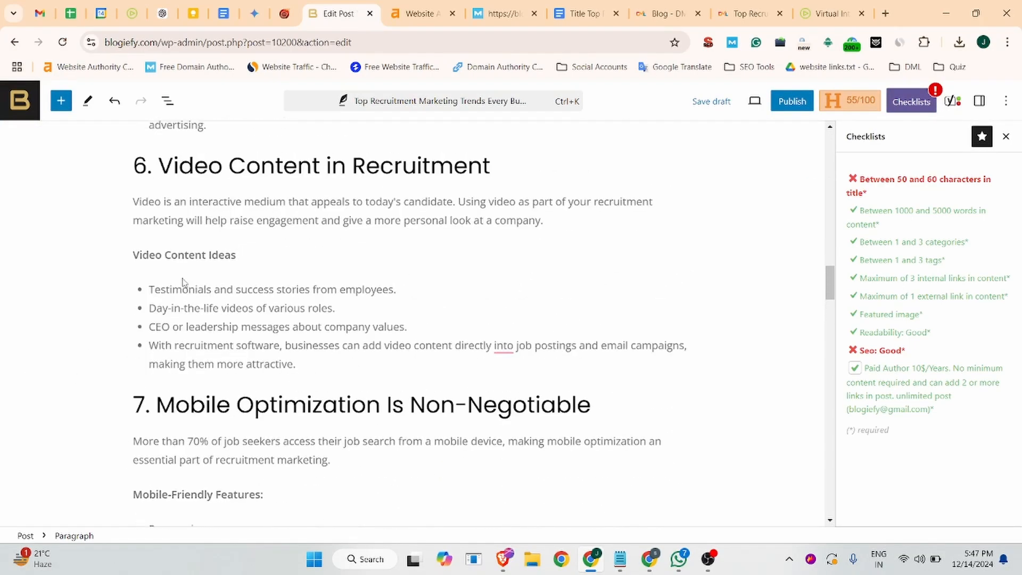
left_click(151, 320)
left_click(144, 292)
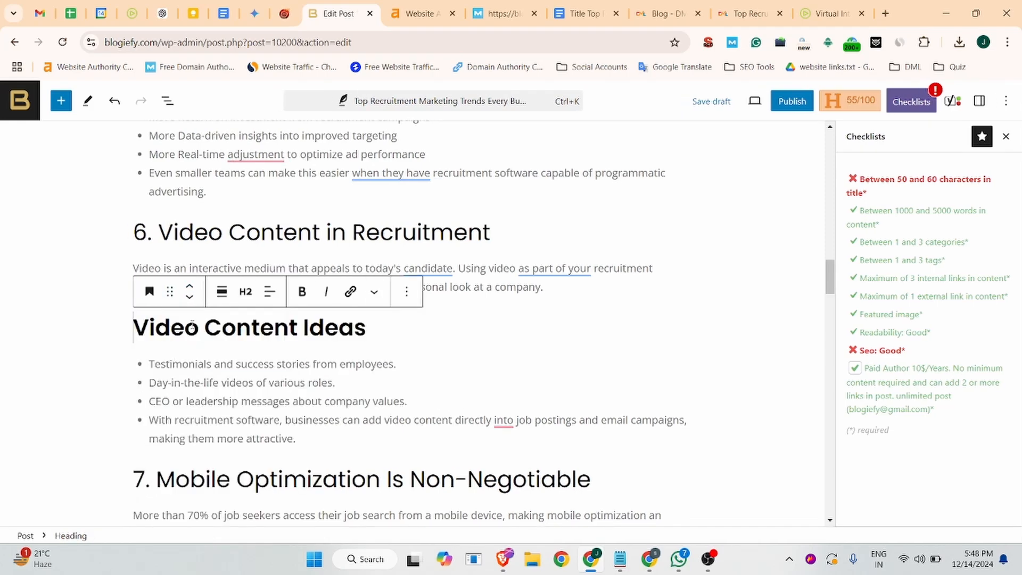
left_click(245, 292)
left_click(256, 381)
scroll(226, 314, "up", 4)
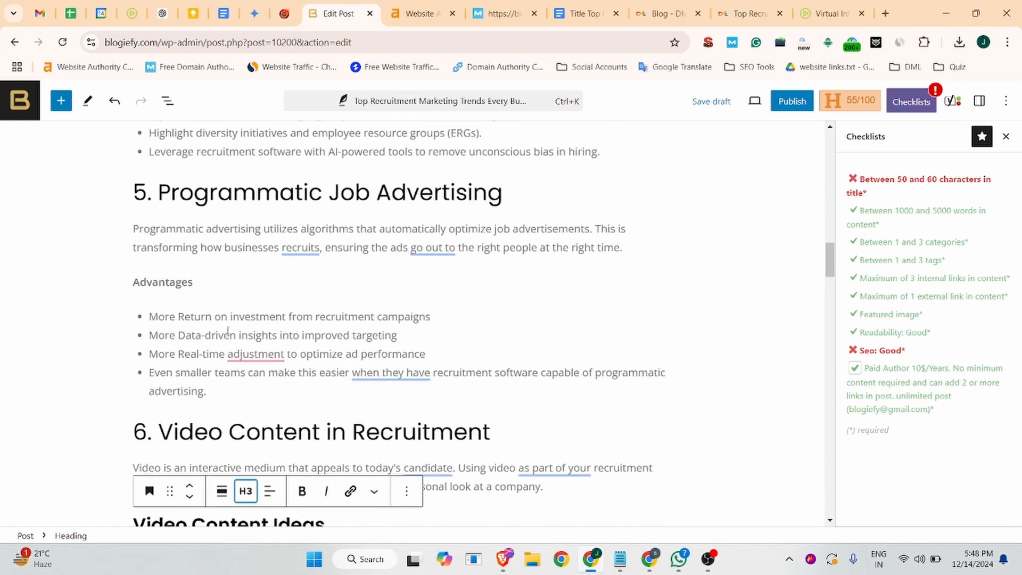
Step: Convert the "Advantages" paragraph under section 5, Programmatic Job Advertising, into a Heading 3
left_click(176, 283)
left_click(148, 251)
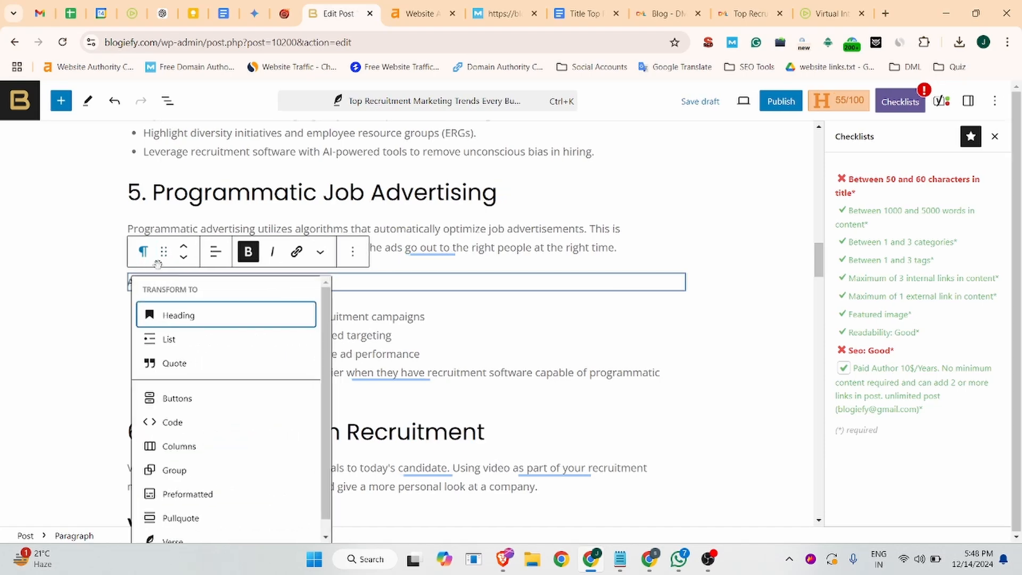
left_click(183, 325)
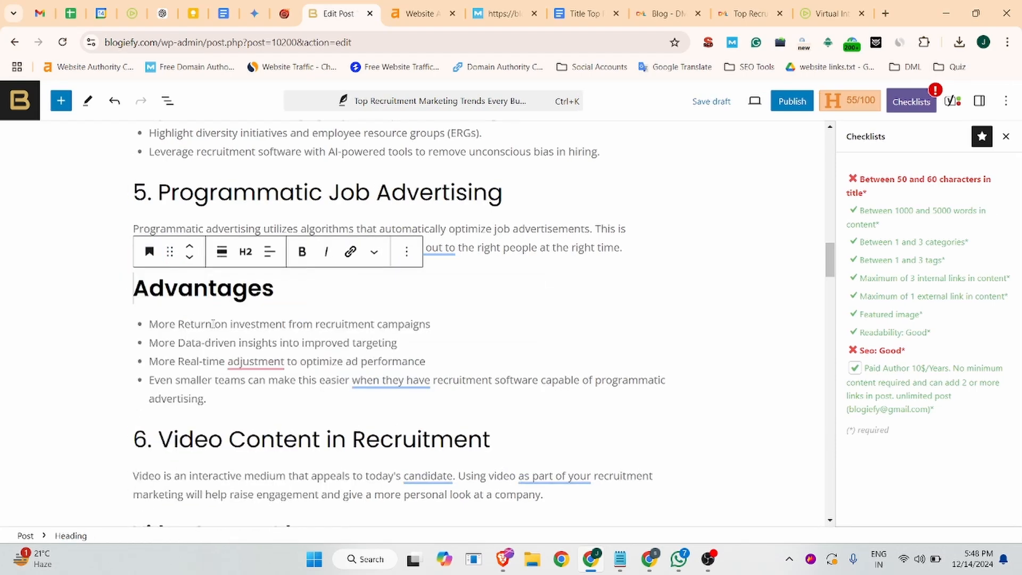
left_click(246, 251)
left_click(246, 346)
Step: Convert the "Implementation Tips:" paragraph under section 4 into a Heading 3
scroll(266, 320, "up", 5)
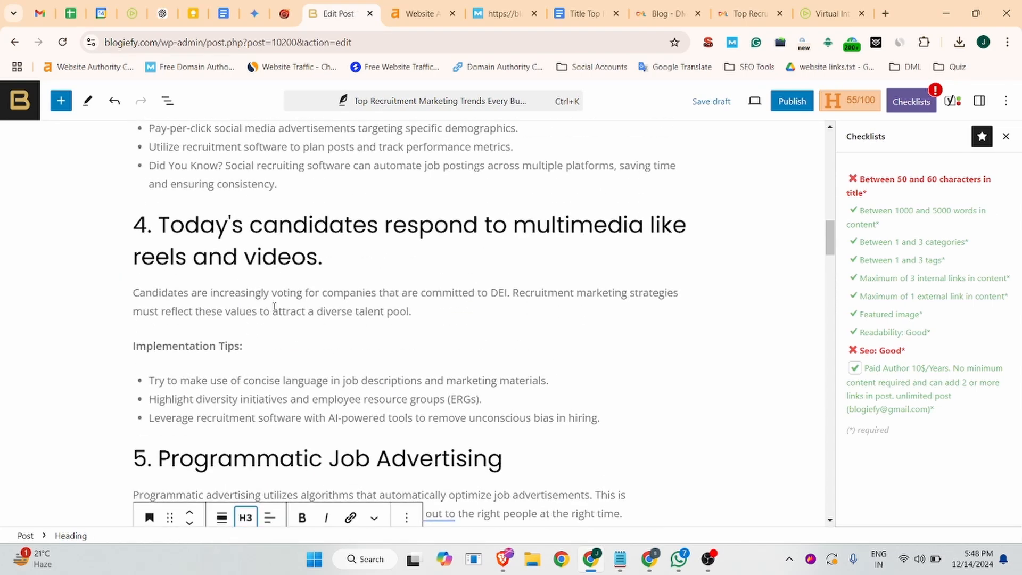
left_click(195, 348)
left_click(149, 317)
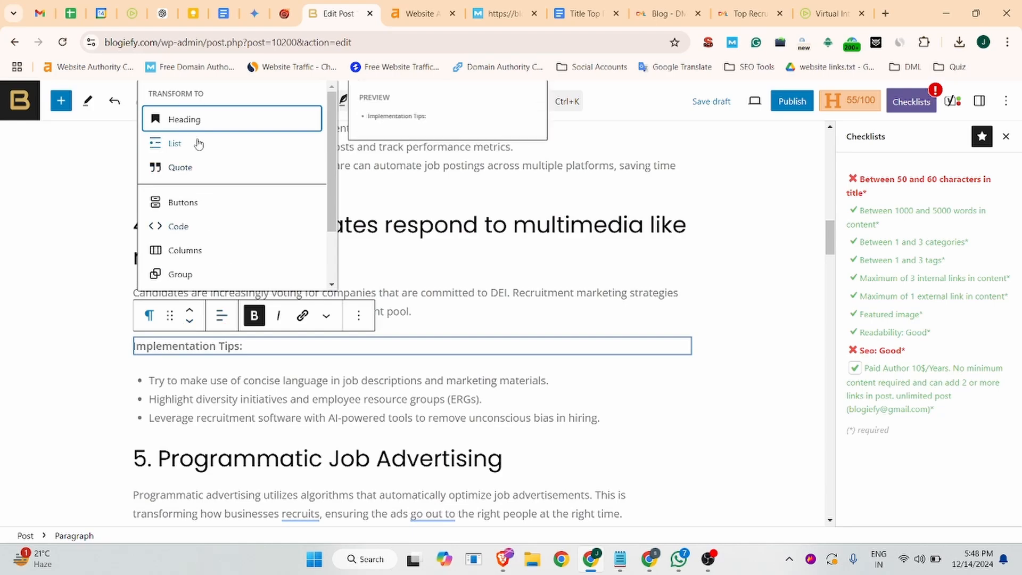
left_click(203, 120)
left_click(245, 315)
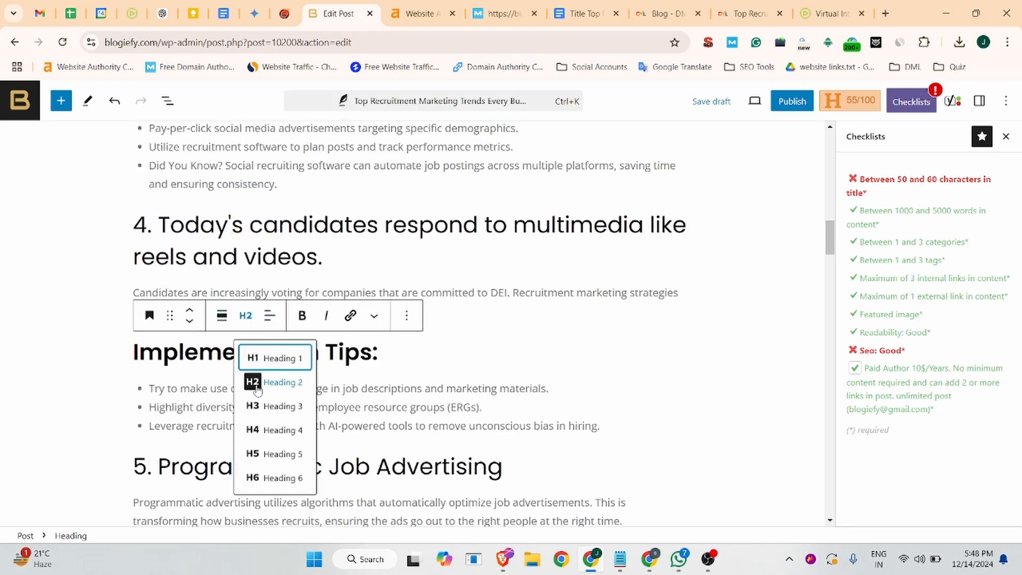
left_click(256, 406)
Step: Remove the bold formatting from the "Top Strategies in Recruitment Marketing" subheading under section 1
scroll(254, 367, "up", 13)
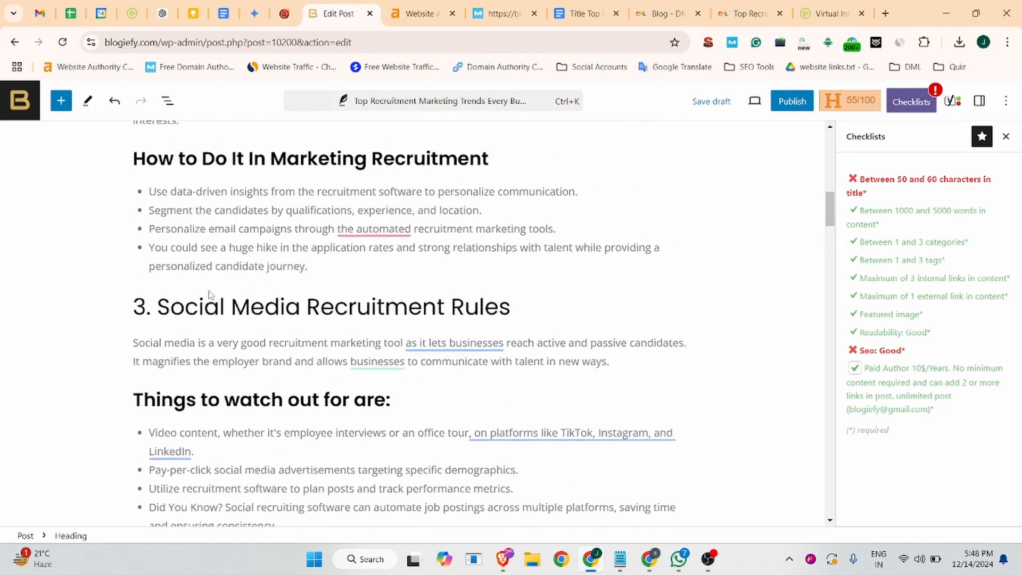
scroll(210, 290, "up", 7)
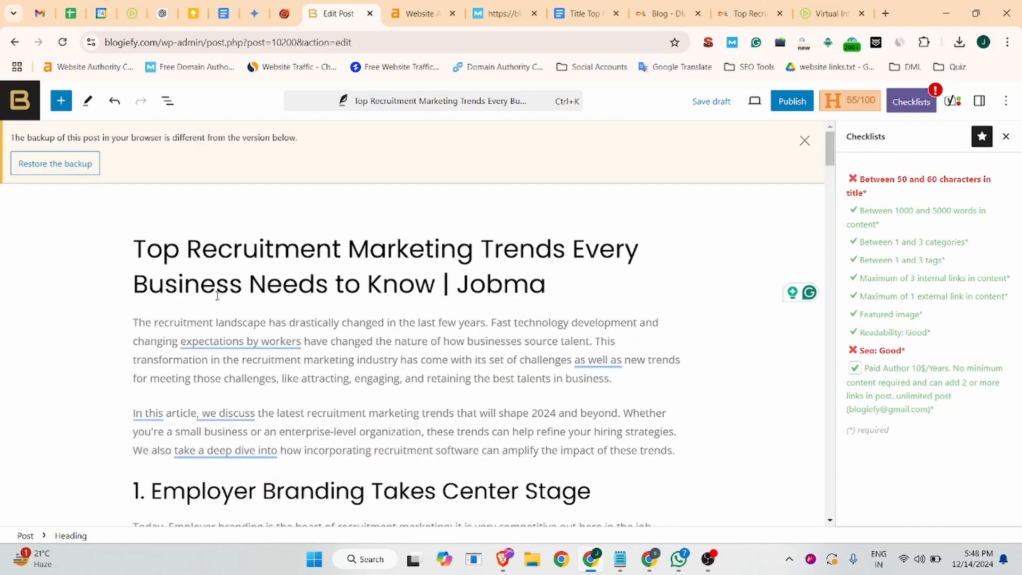
scroll(218, 298, "down", 10)
scroll(218, 298, "up", 6)
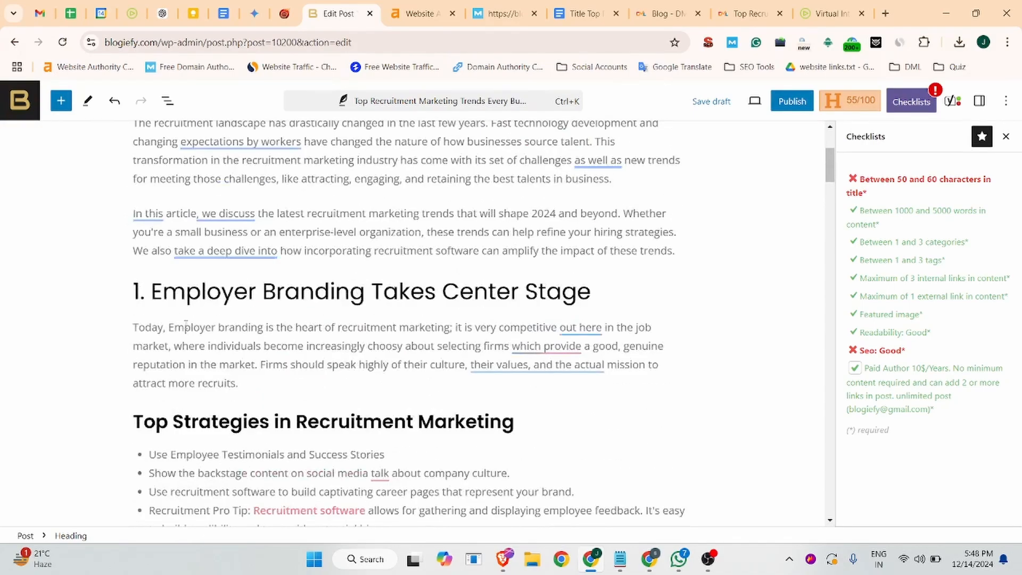
scroll(187, 322, "up", 4)
scroll(192, 335, "down", 5)
left_click(277, 228)
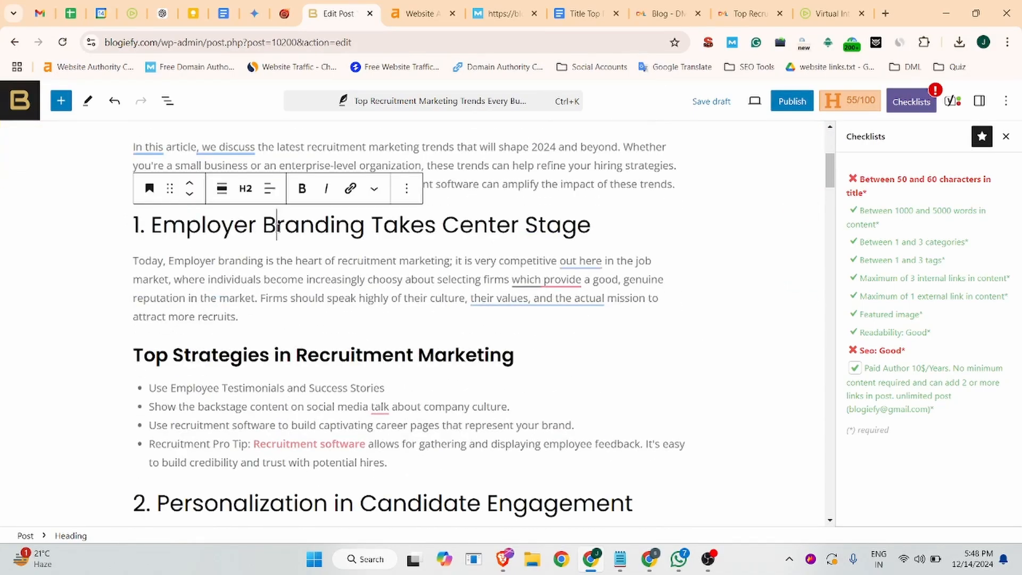
triple_click(213, 353)
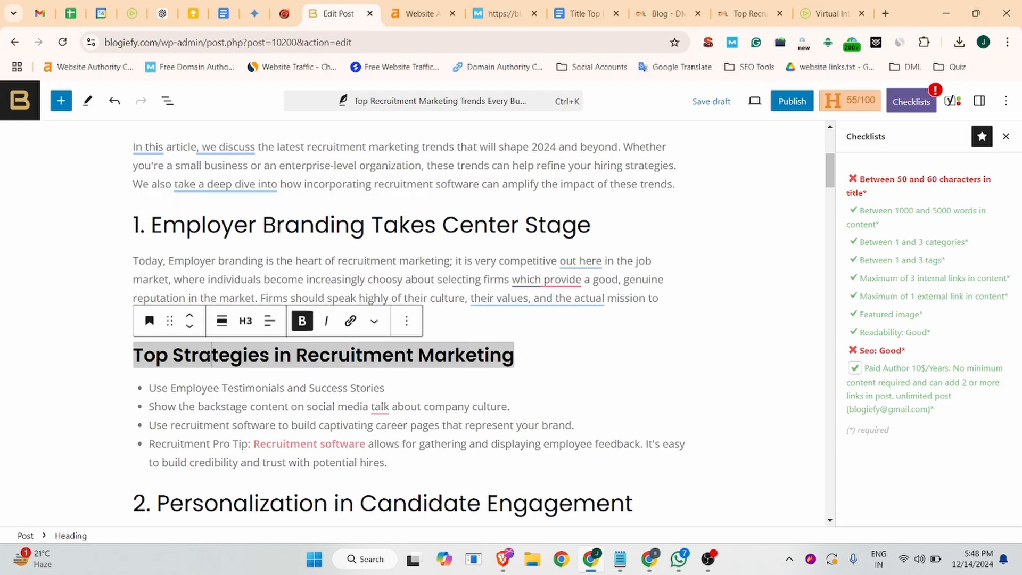
left_click(301, 321)
Step: Remove the bold formatting from the "How to Do It In Marketing Recruitment" and "Things to watch out for are:" subheadings
scroll(290, 290, "down", 4)
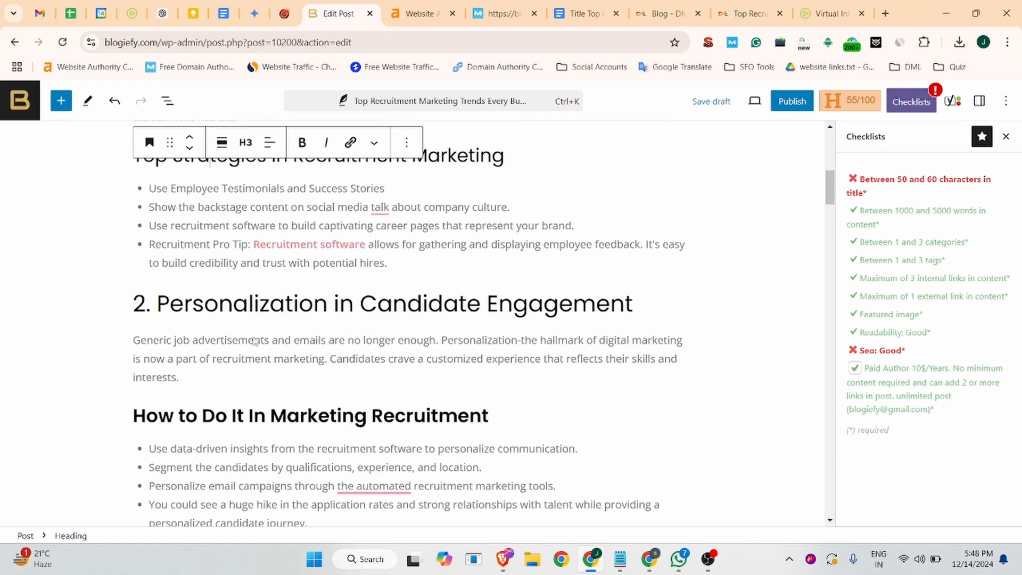
triple_click(221, 421)
left_click(302, 382)
scroll(289, 277, "down", 3)
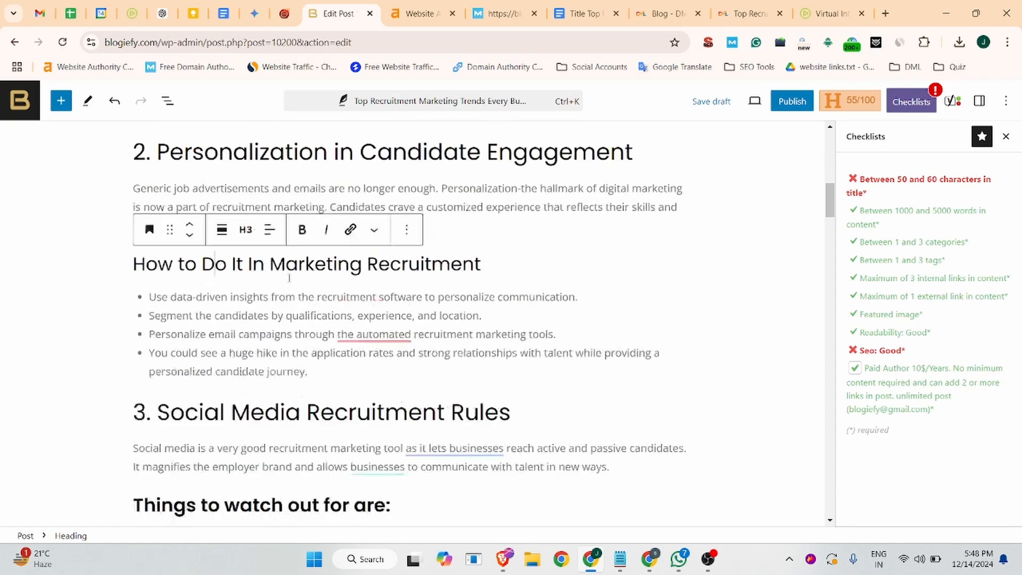
scroll(289, 277, "down", 1)
triple_click(194, 459)
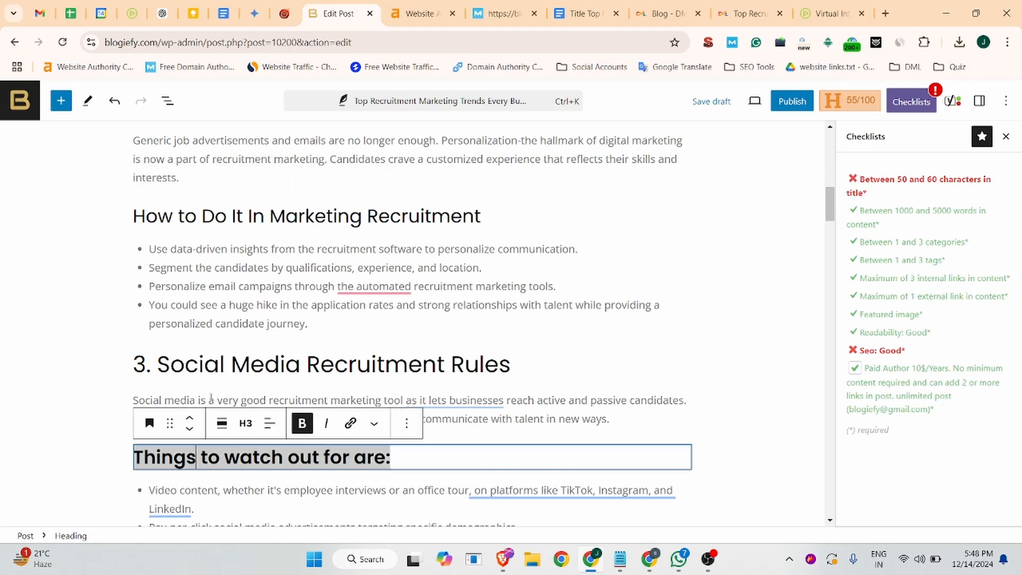
left_click(301, 422)
Step: Remove the bold formatting from the "Implementation Tips:" and "Advantages" subheadings in sections 4 and 5
scroll(301, 422, "down", 6)
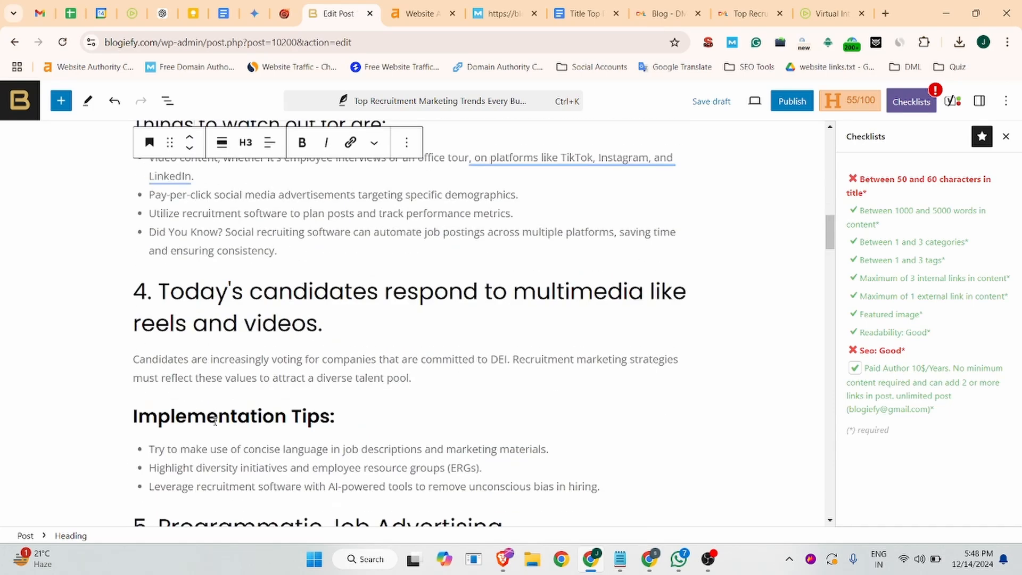
triple_click(214, 421)
left_click(301, 382)
scroll(301, 382, "down", 5)
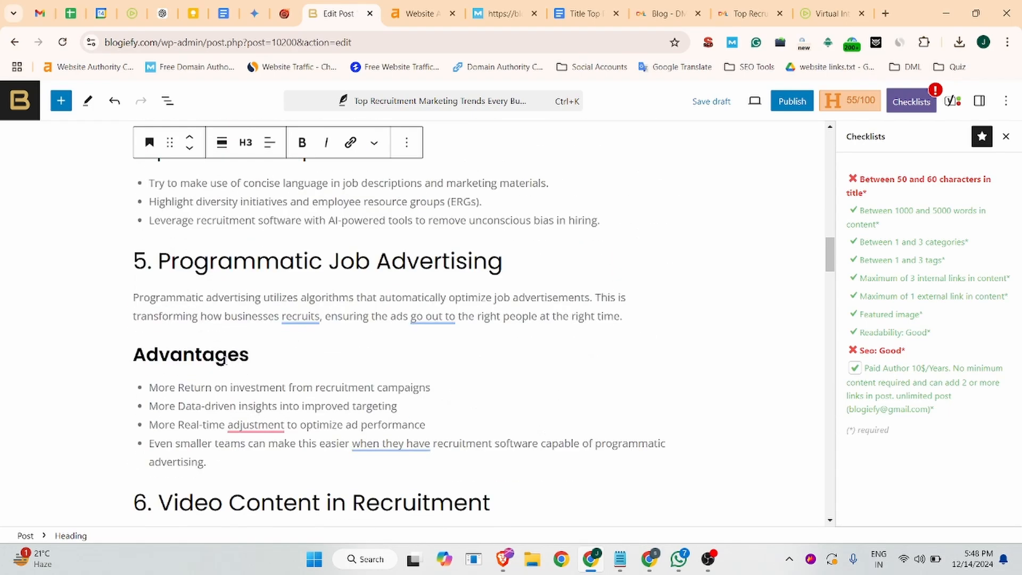
triple_click(223, 361)
left_click(301, 319)
Step: Remove the bold formatting from the "Video Content Ideas" subheading under section 6
scroll(215, 333, "down", 4)
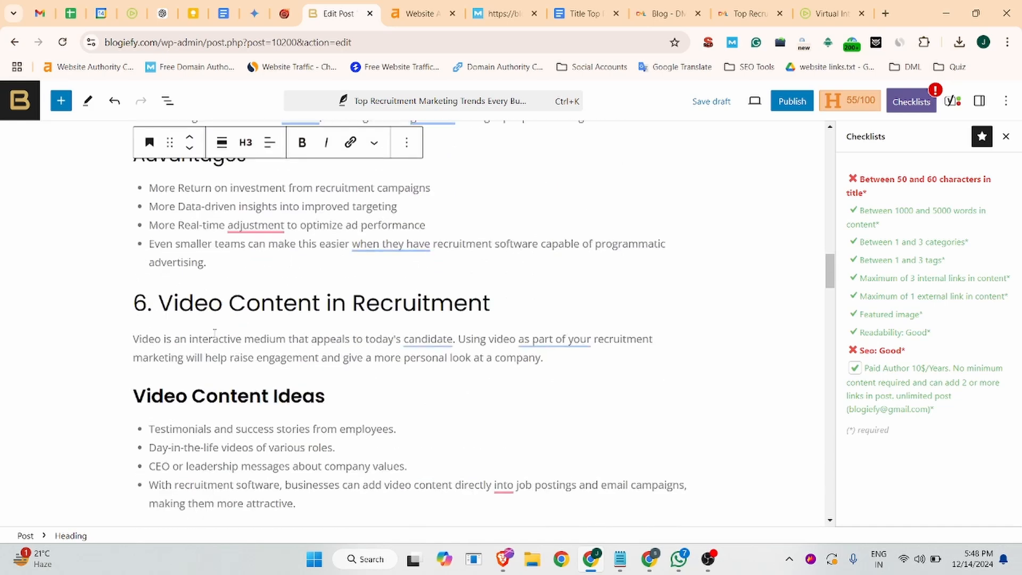
triple_click(215, 397)
left_click(302, 358)
Step: Convert the "Mobile-Friendly Features:" paragraph under section 7, Mobile Optimization Is Non-Negotiable, into a Heading 3
scroll(269, 360, "down", 4)
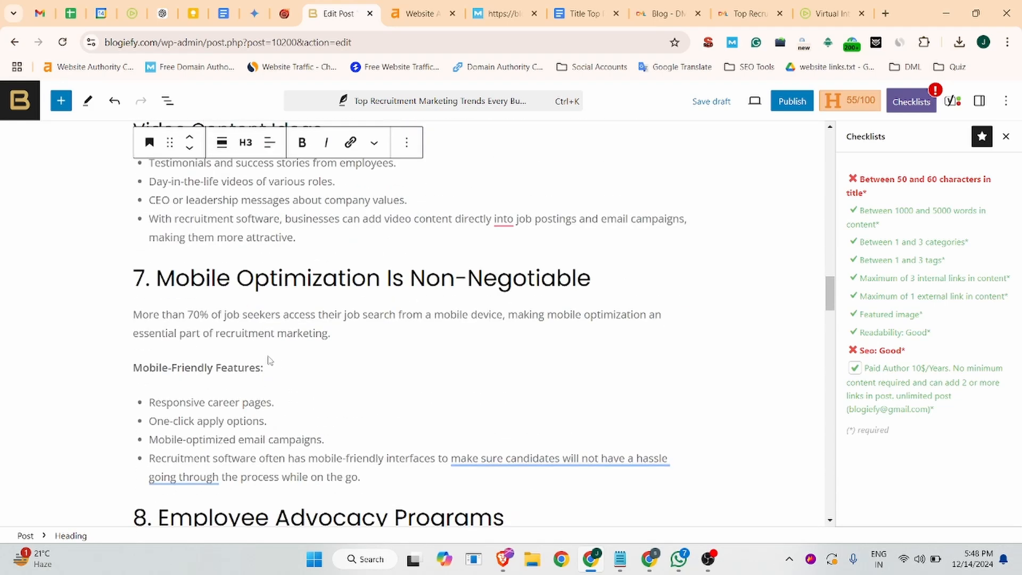
scroll(269, 360, "down", 4)
scroll(213, 290, "up", 2)
triple_click(194, 300)
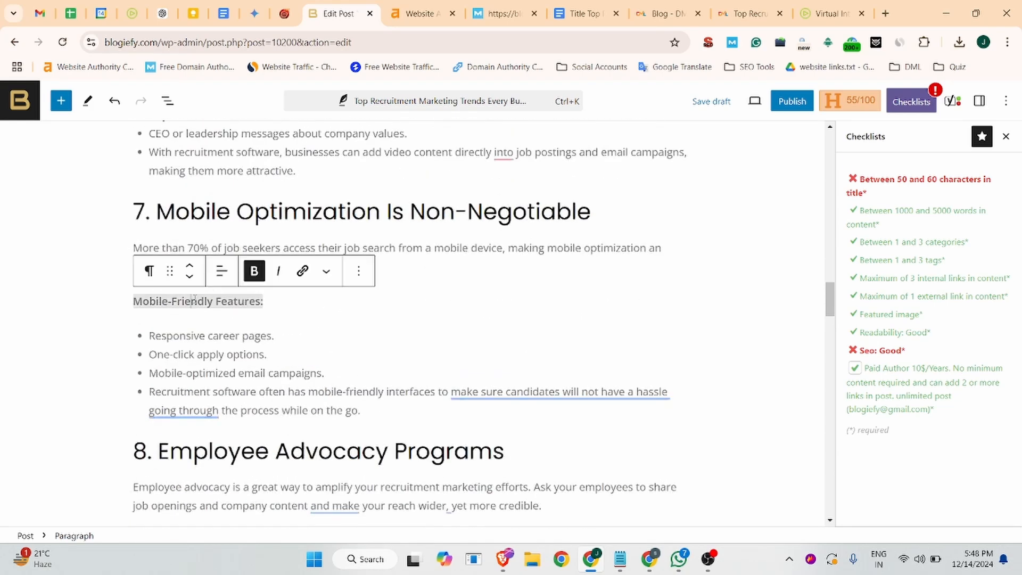
left_click(150, 270)
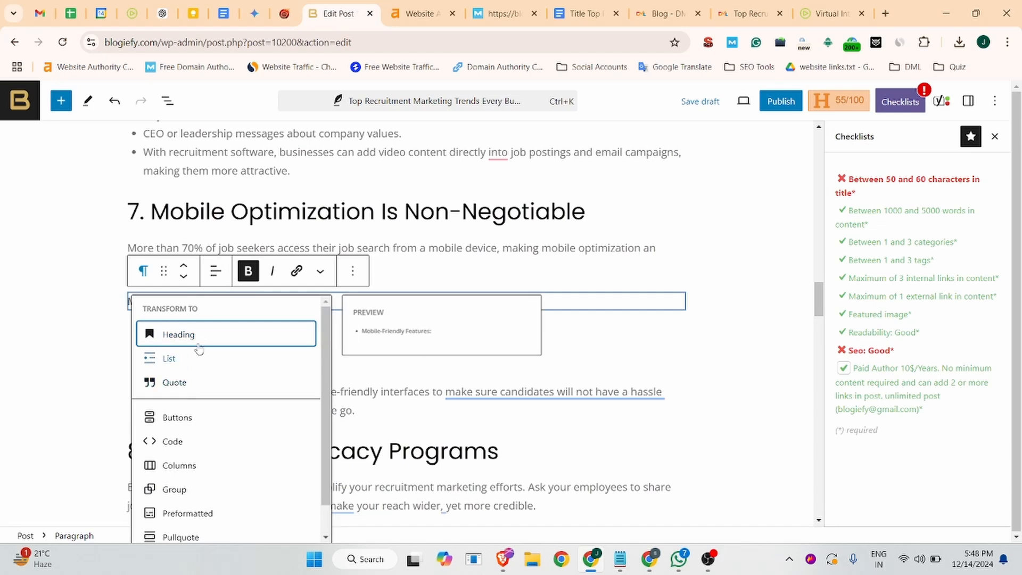
left_click(205, 338)
left_click(245, 270)
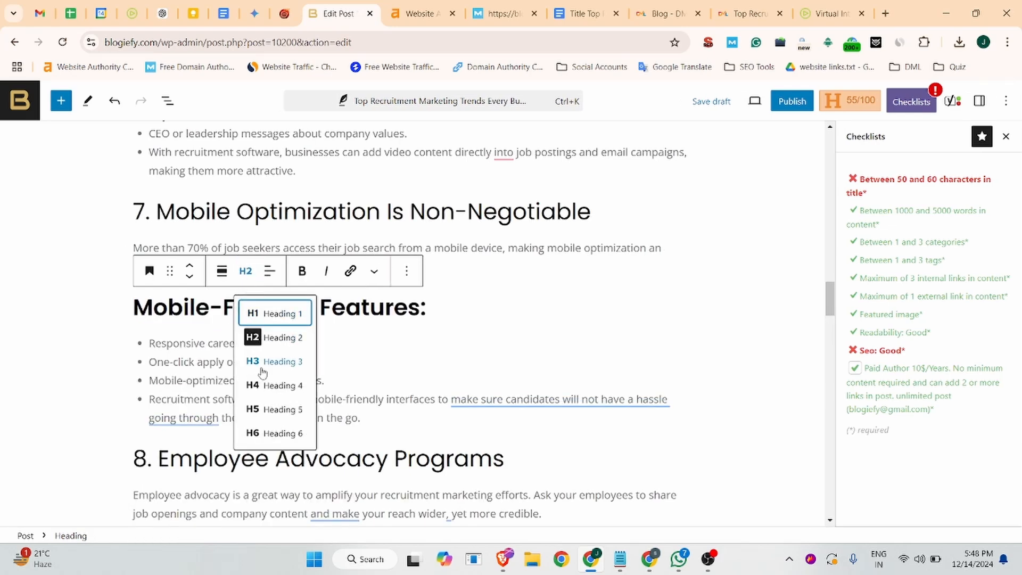
left_click(277, 358)
Step: Set the Yoast SEO focus keyphrase to "Recruitment Marketing Trends" from the clipboard history
scroll(312, 294, "down", 3)
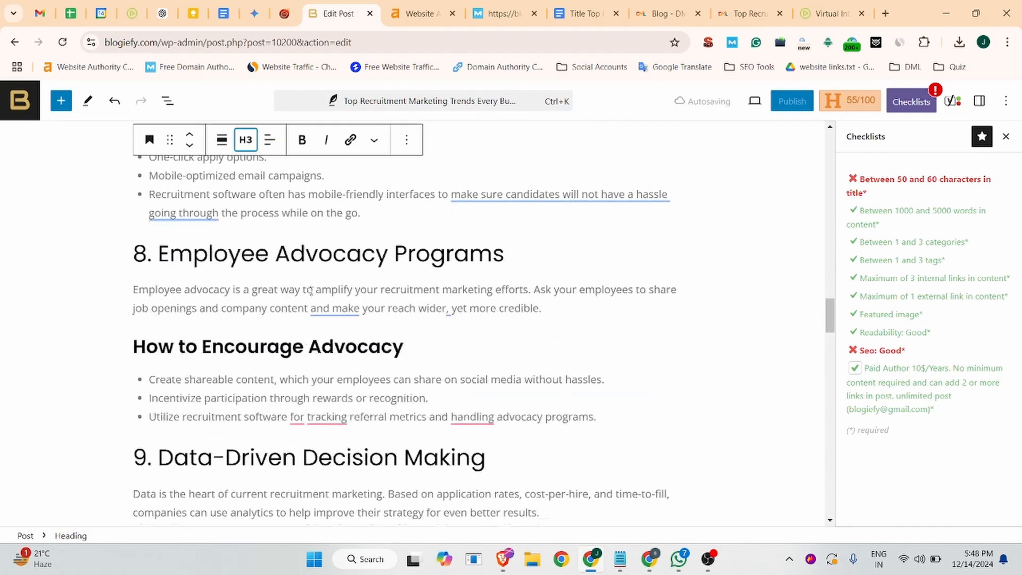
left_click(228, 254)
scroll(228, 253, "down", 3)
scroll(209, 277, "down", 4)
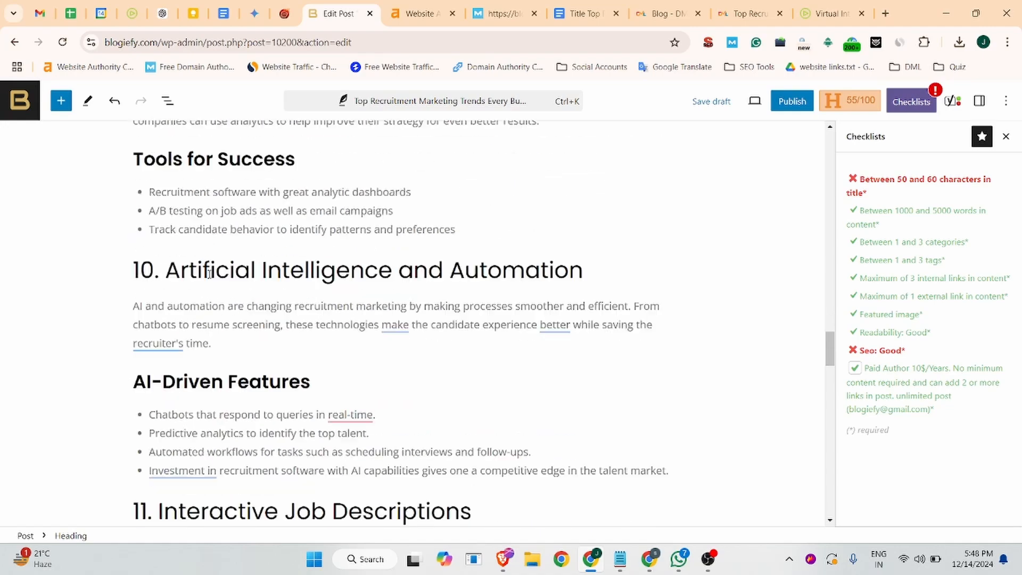
scroll(209, 278, "down", 10)
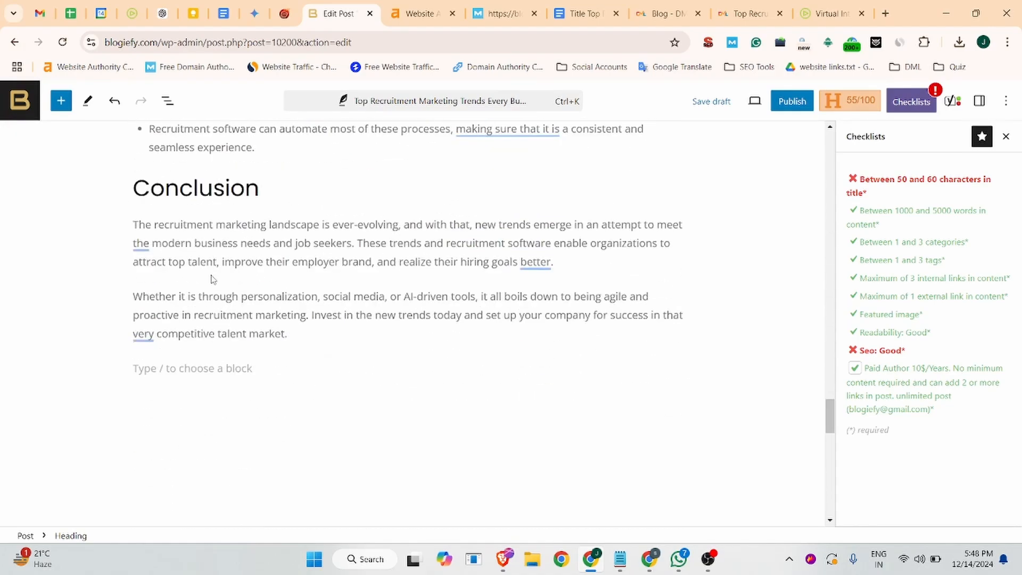
scroll(186, 335, "down", 5)
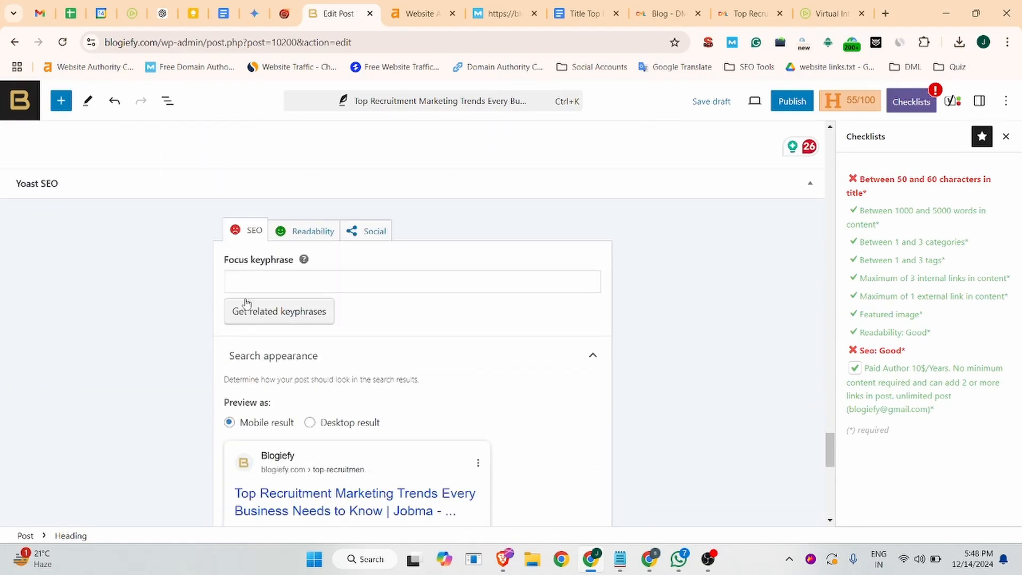
left_click(257, 282)
left_click_drag(235, 494, 392, 498)
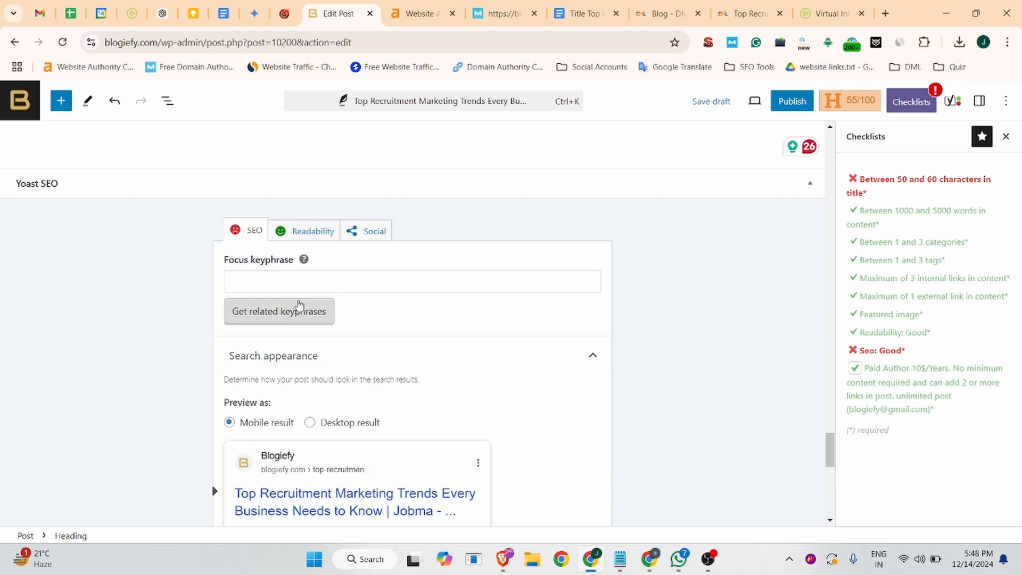
left_click(278, 280)
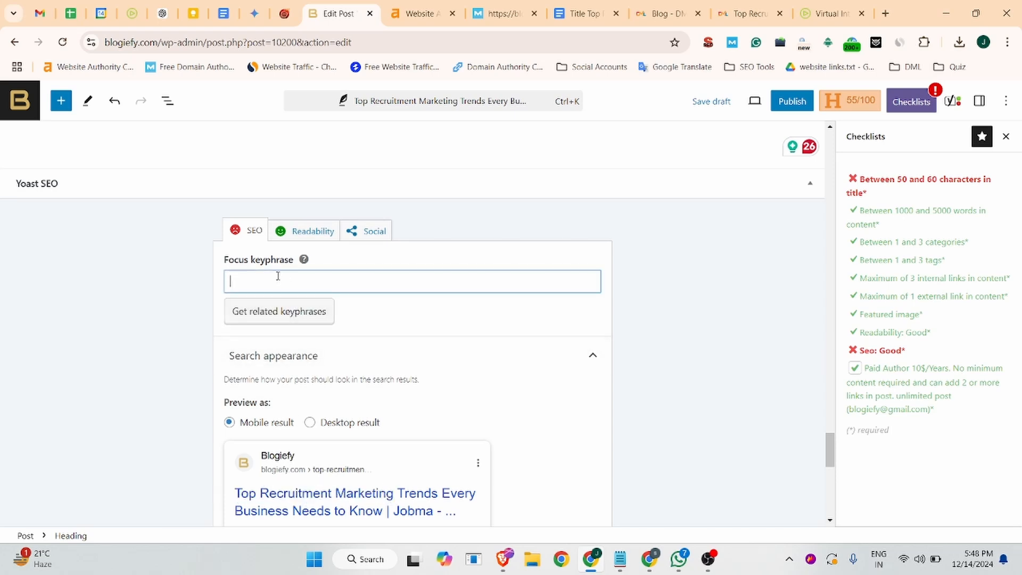
key("super+v")
scroll(302, 434, "down", 5)
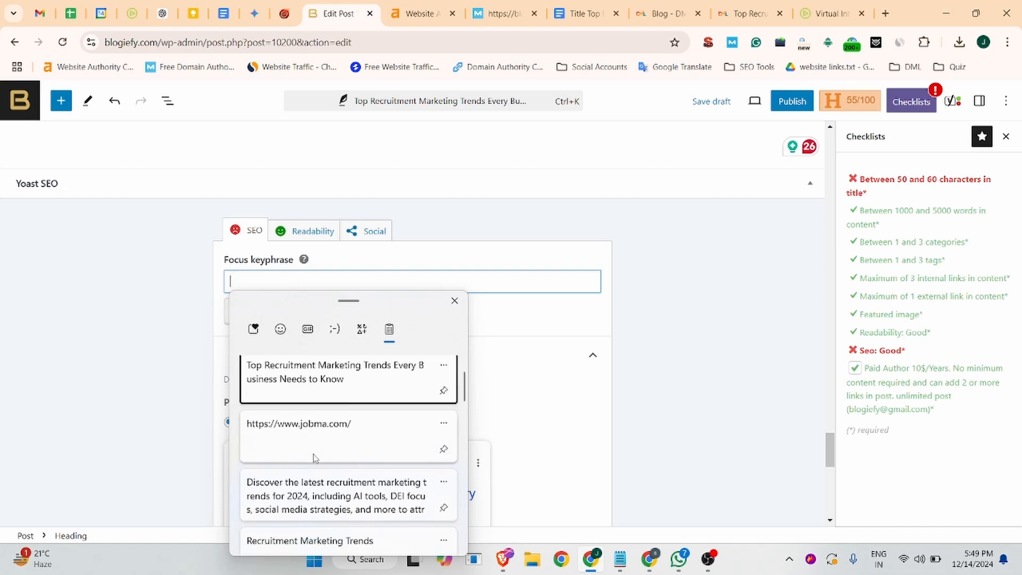
left_click(304, 422)
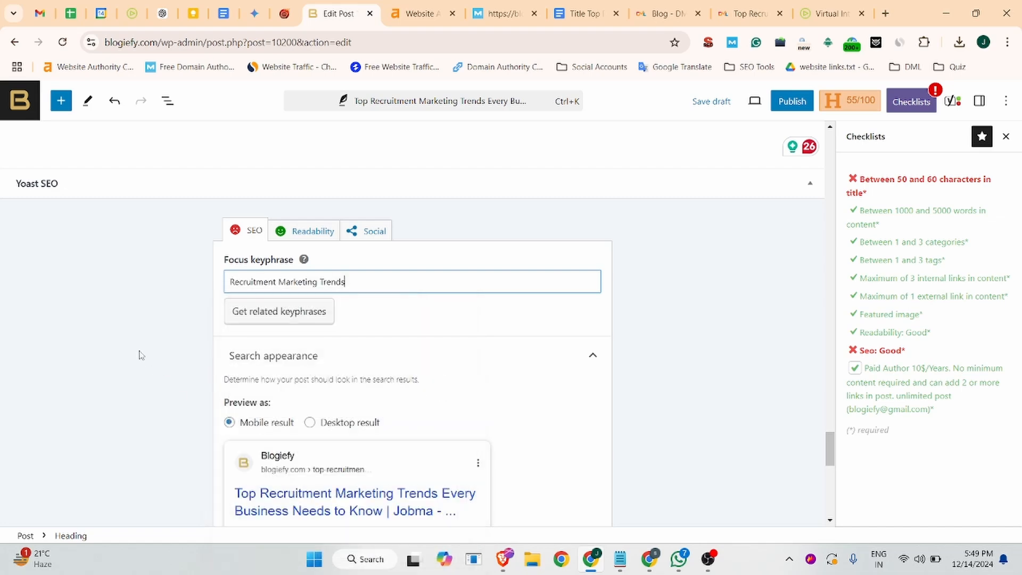
Step: Replace the Yoast SEO title variables with "Top Recruitment Marketing Trends for 2025", copied from the title line of the Google Docs draft
scroll(386, 365, "down", 2)
scroll(387, 365, "down", 4)
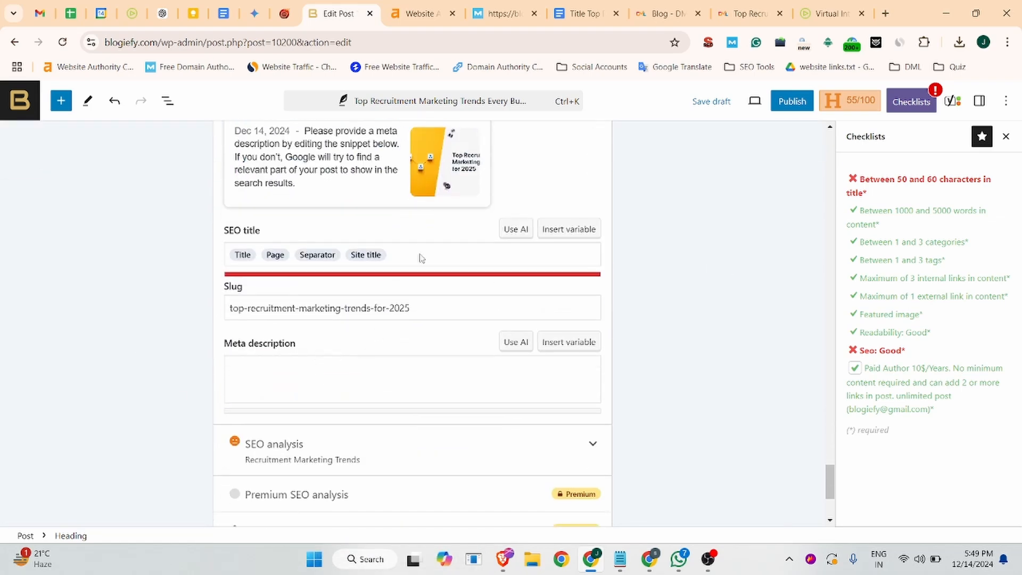
left_click(584, 13)
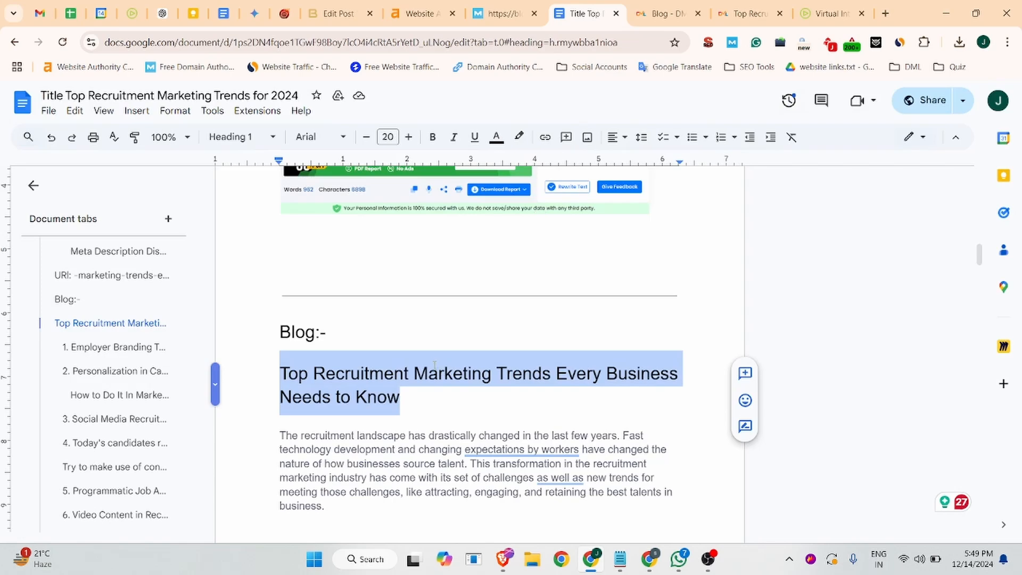
scroll(418, 335, "up", 15)
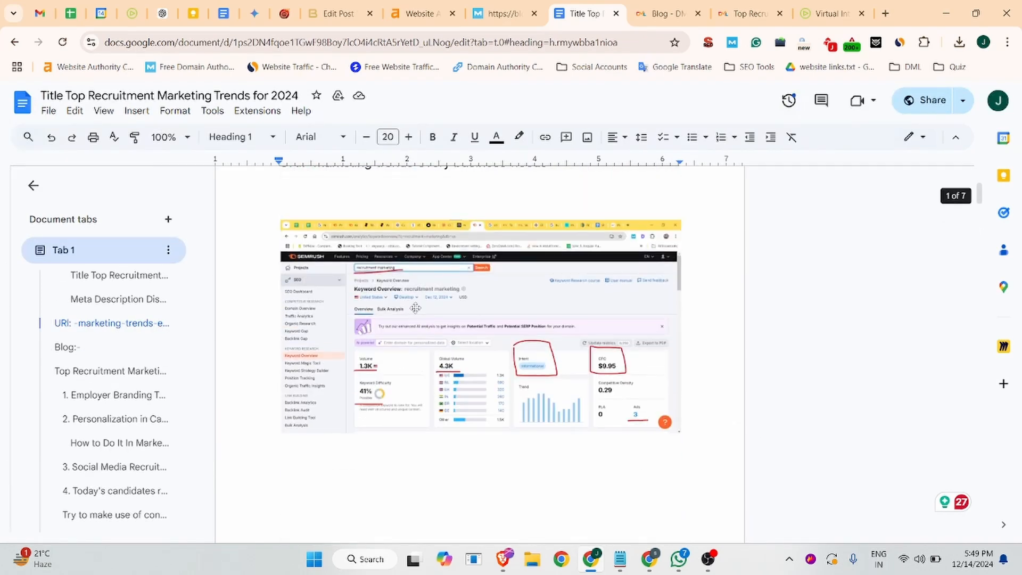
mouse_move(309, 259)
left_mouse_down()
mouse_move(567, 261)
mouse_move(318, 261)
left_mouse_up()
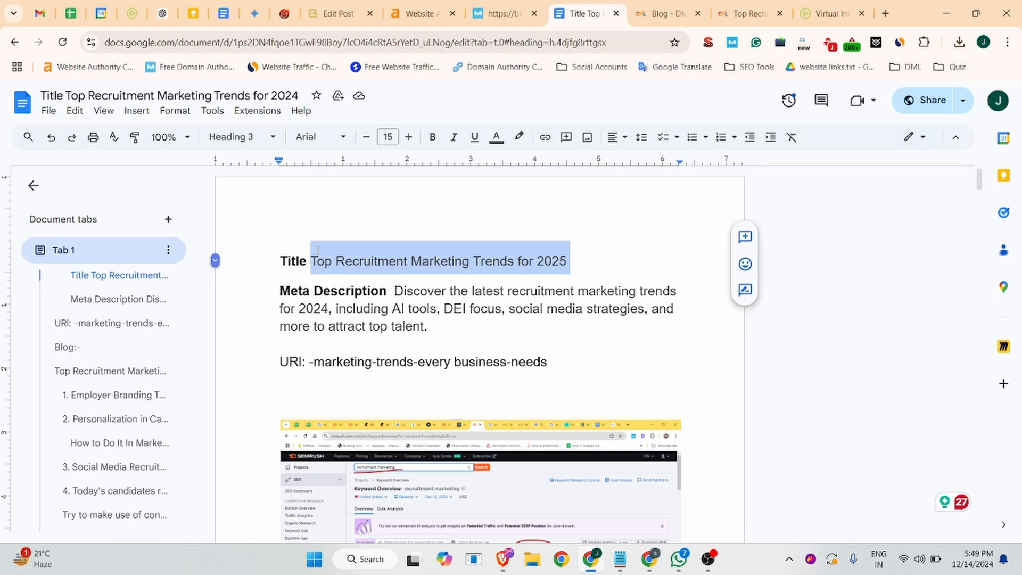
left_click(339, 13)
left_click(296, 256)
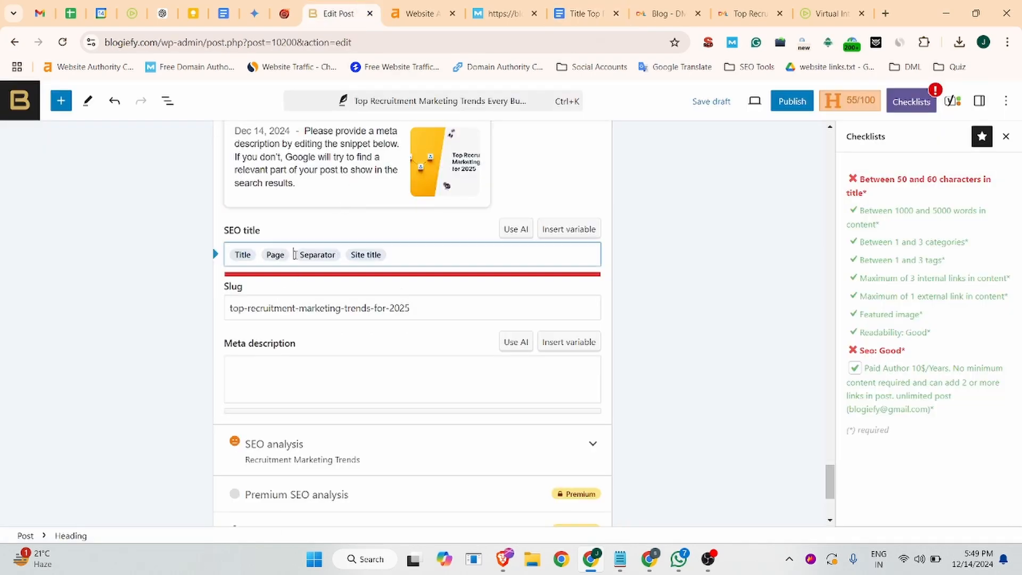
key("ctrl+a")
key("BackSpace")
type("Top Recruitment Marketing Trends for 2025")
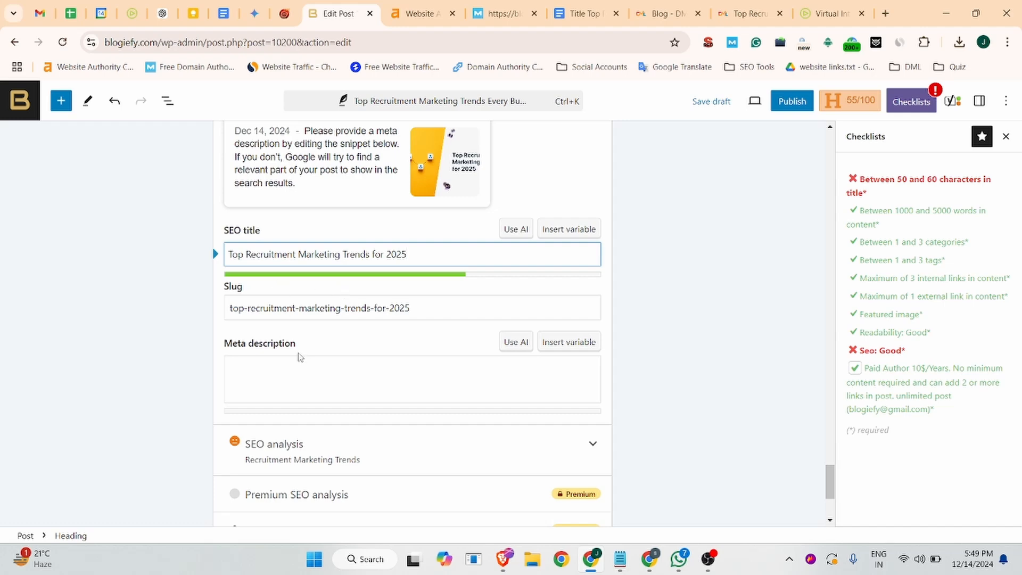
Step: Fill the Yoast meta description with the "Discover the latest recruitment marketing trends for 2024" text copied from the Google Docs draft
left_click(275, 376)
left_click(584, 16)
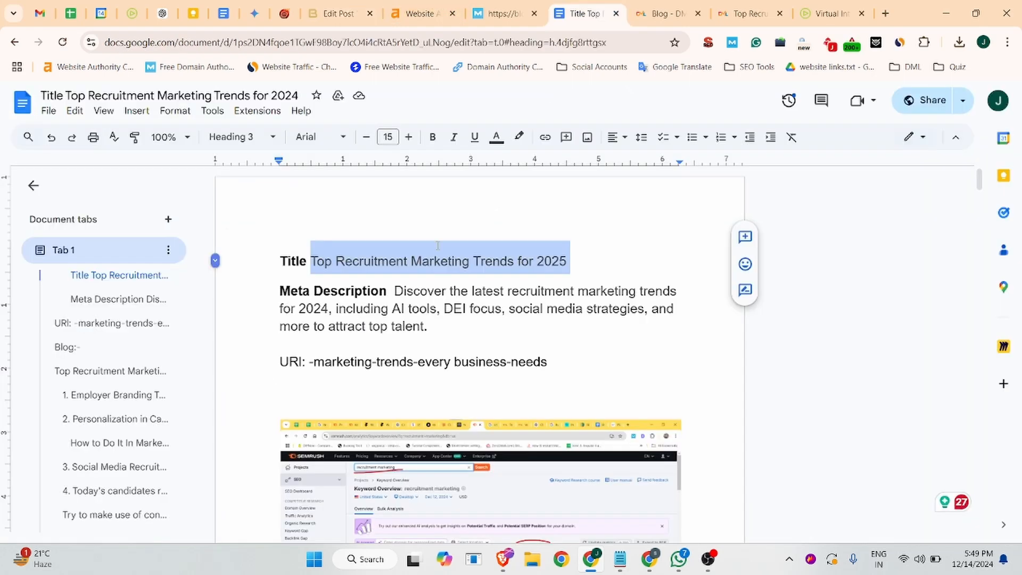
left_click_drag(453, 327, 394, 290)
key("ctrl+c")
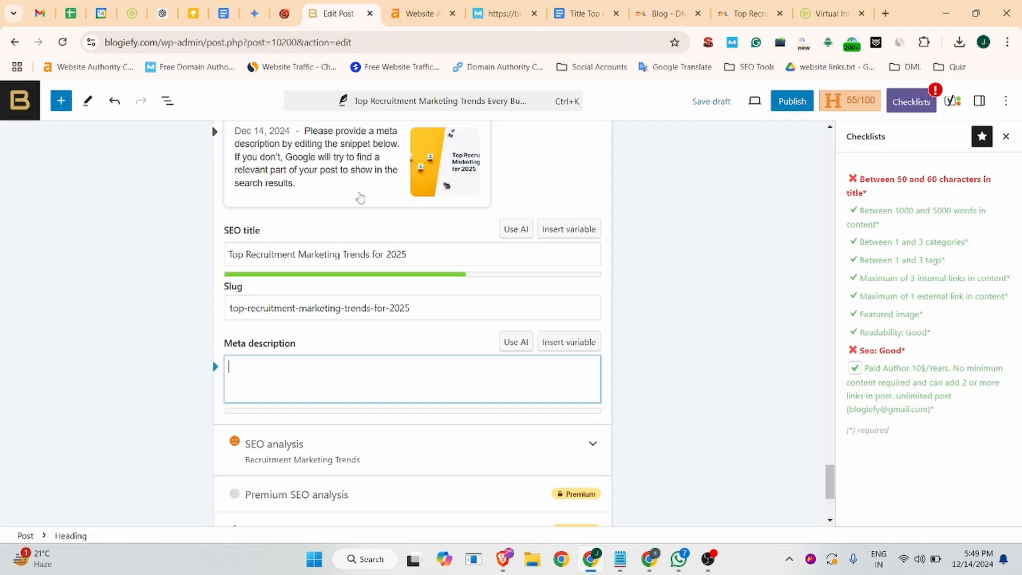
left_click(333, 14)
key("ctrl+v")
scroll(446, 408, "down", 3)
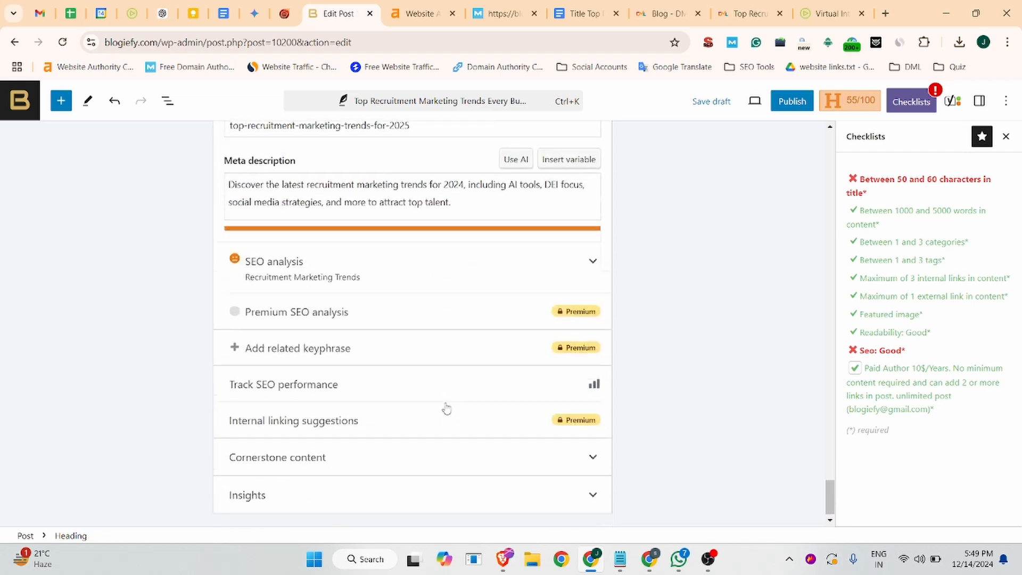
Step: Append "| Jobma" to the Yoast SEO title "Top Recruitment Marketing Trends for 2025"
scroll(644, 370, "up", 7)
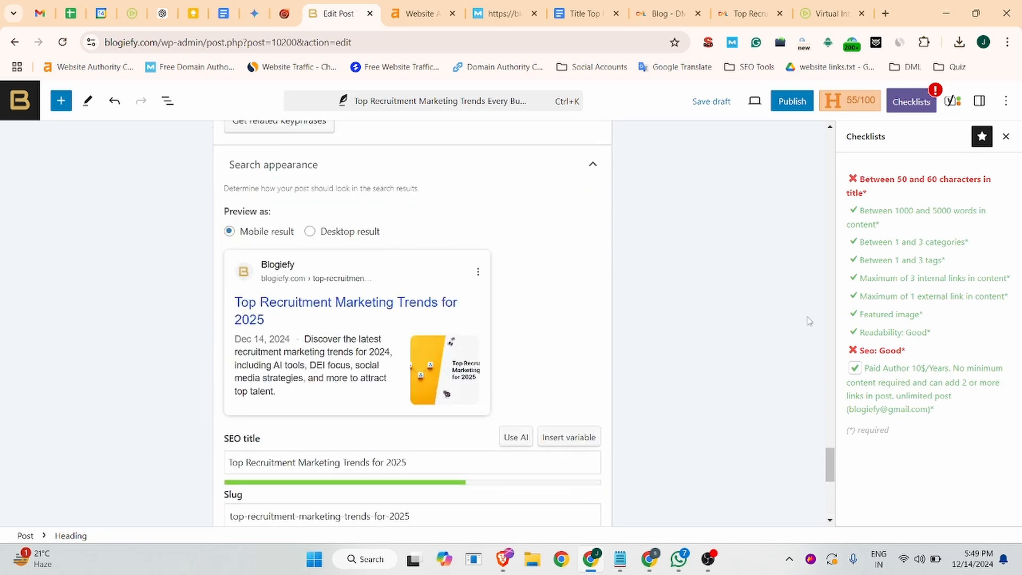
scroll(738, 285, "up", 10)
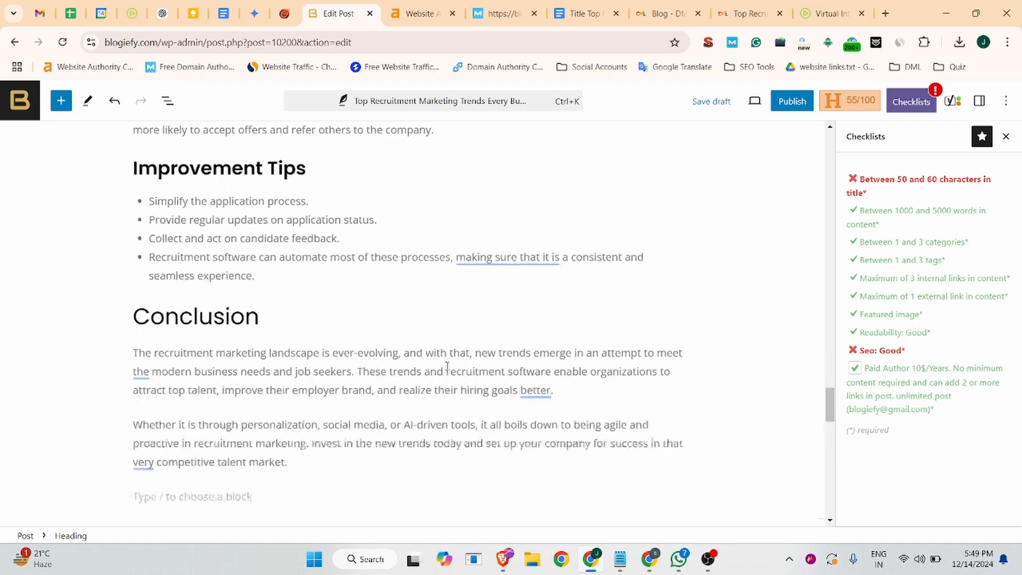
scroll(447, 367, "up", 1)
scroll(557, 353, "up", 3)
scroll(557, 349, "down", 6)
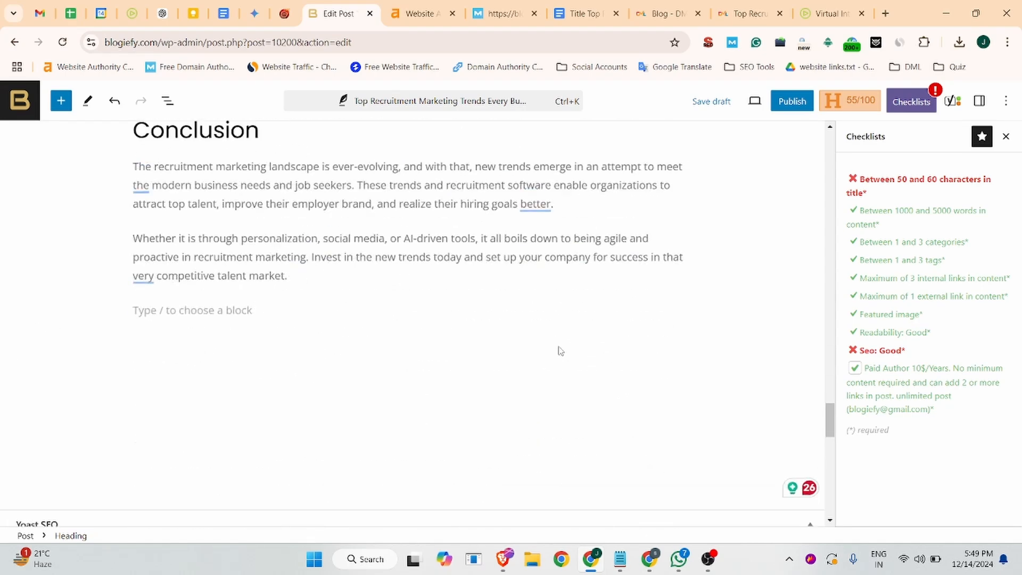
scroll(538, 354, "up", 6)
scroll(511, 362, "down", 9)
scroll(468, 373, "down", 10)
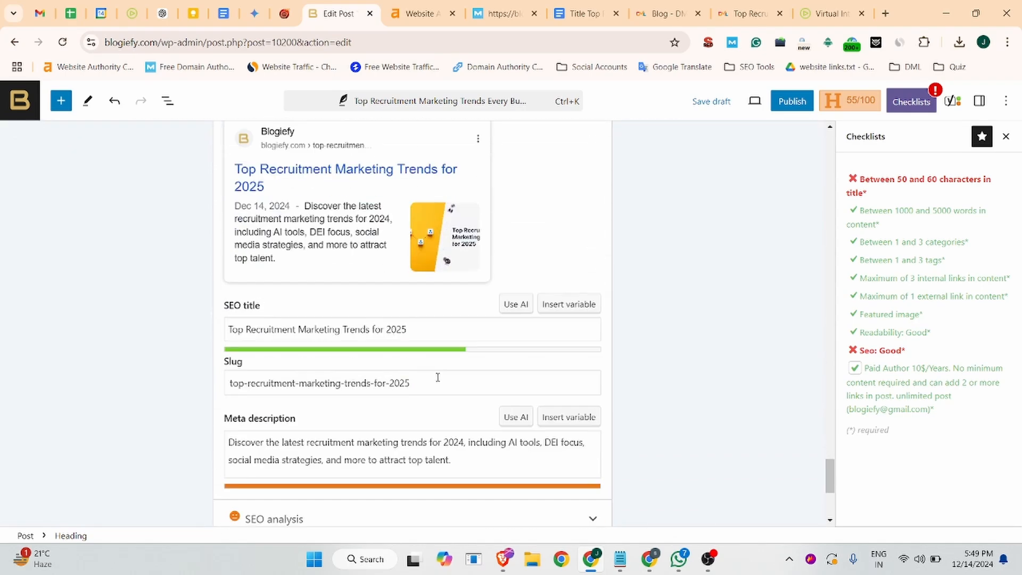
left_click(433, 330)
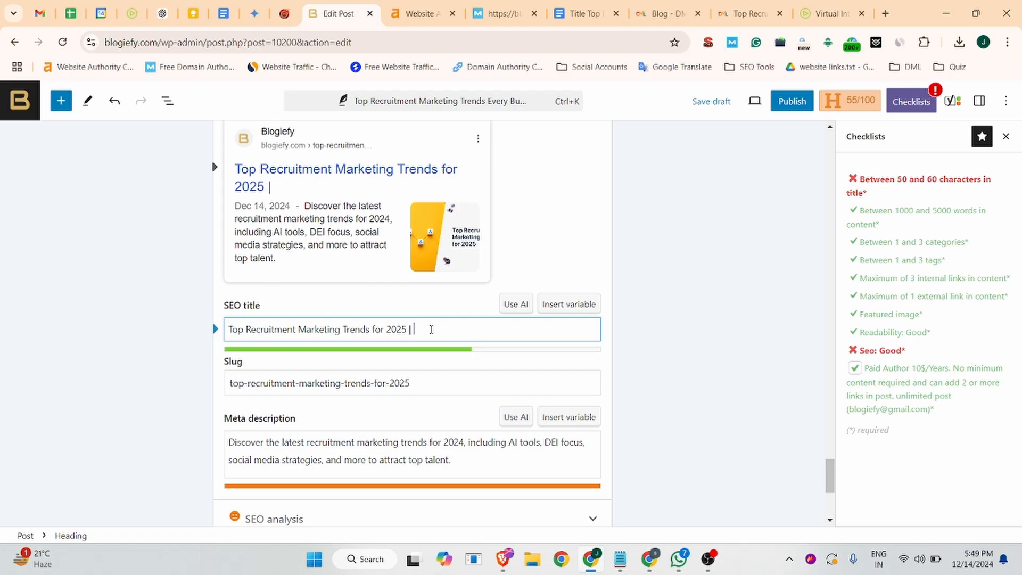
type("Jobma")
Step: Replace the post's main title with "Top Recruitment Marketing Trends in 2025"
scroll(436, 352, "up", 6)
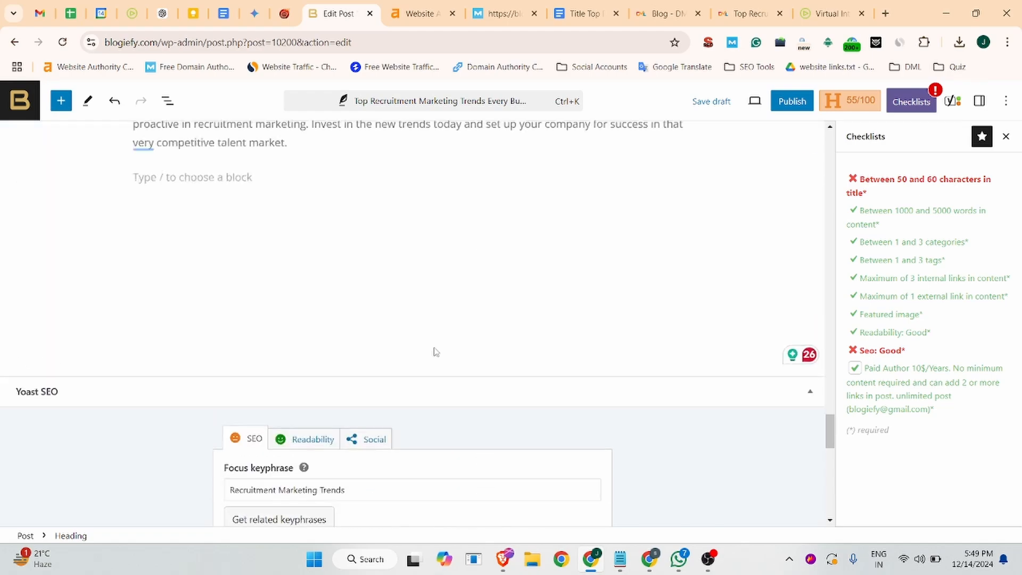
scroll(436, 351, "up", 20)
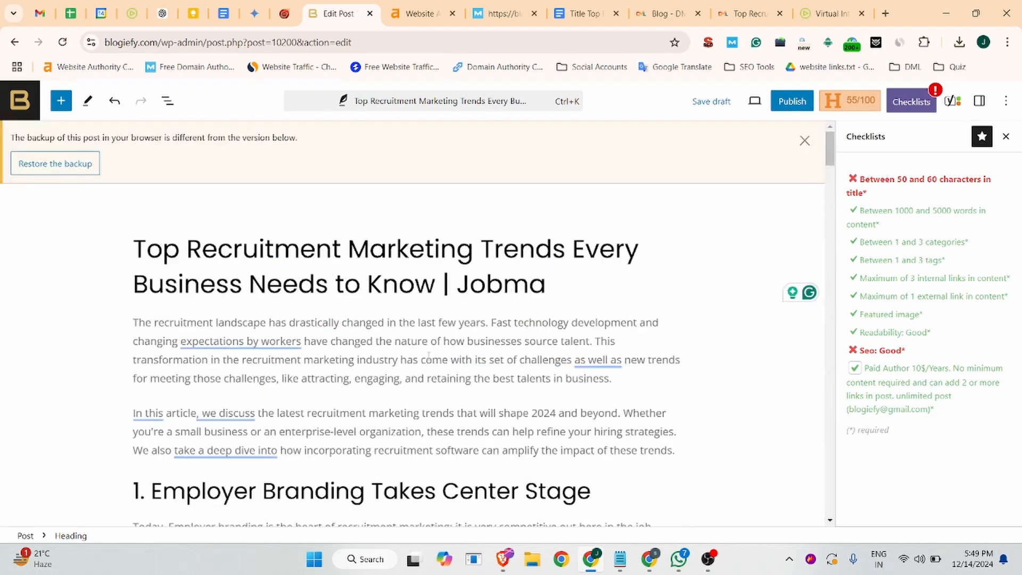
triple_click(164, 243)
key("BackSpace")
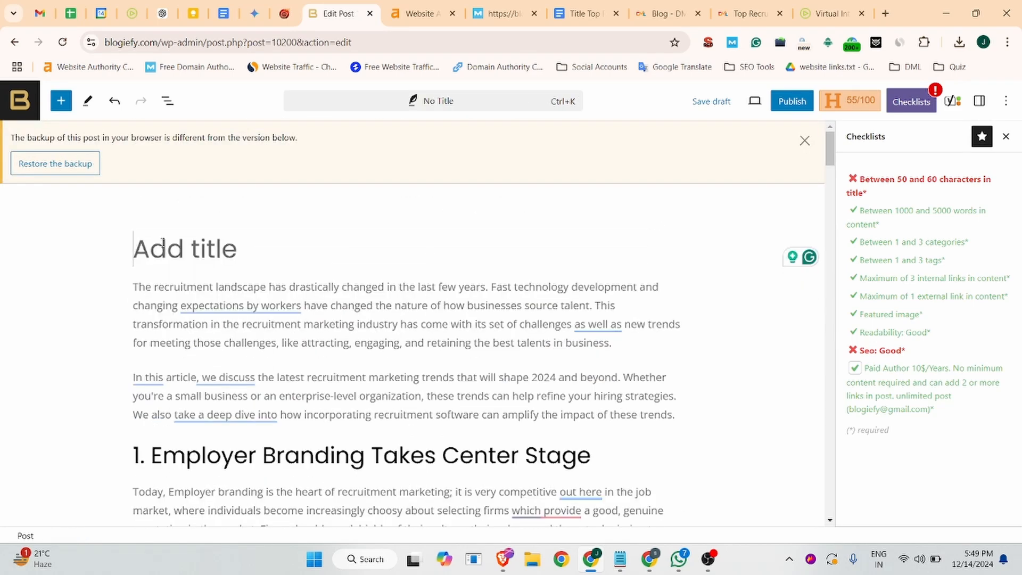
type("Top ")
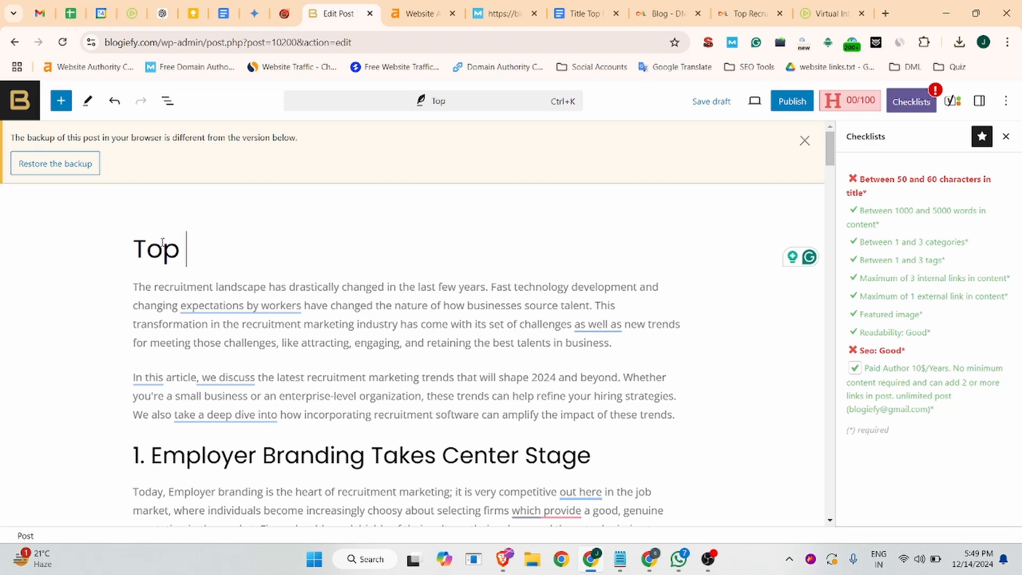
type("Recruitmen")
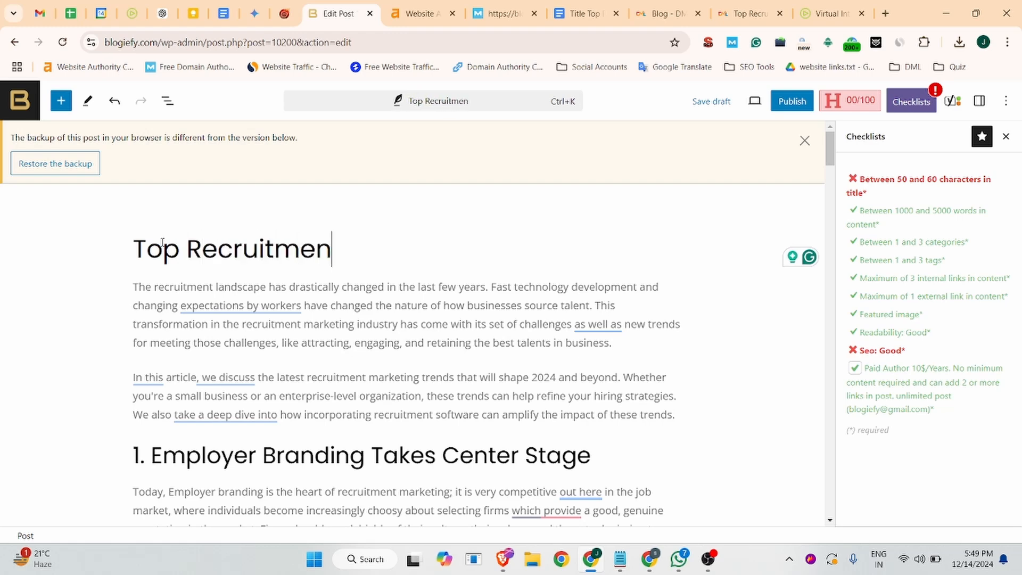
type("t Market")
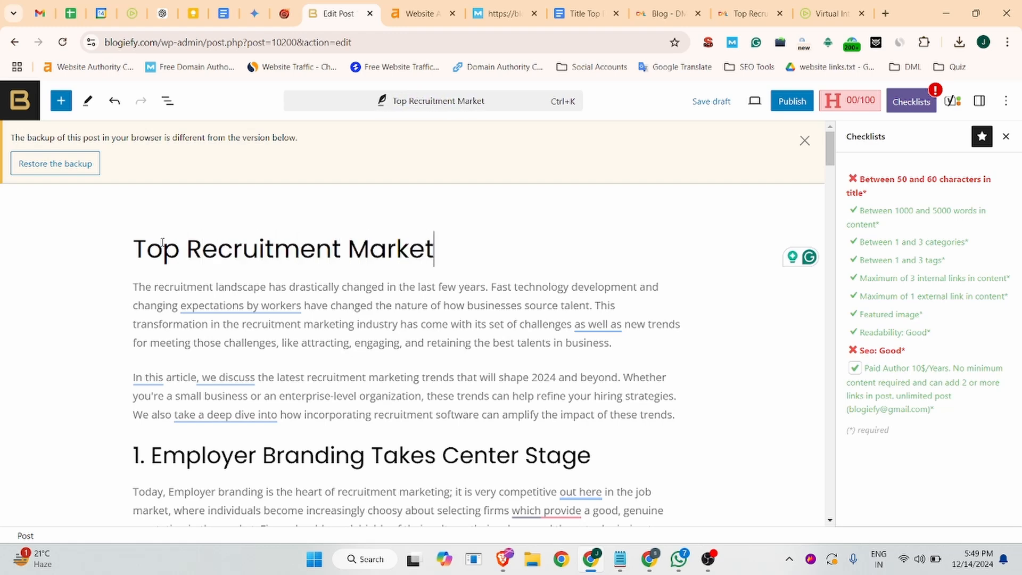
type("ing Tr")
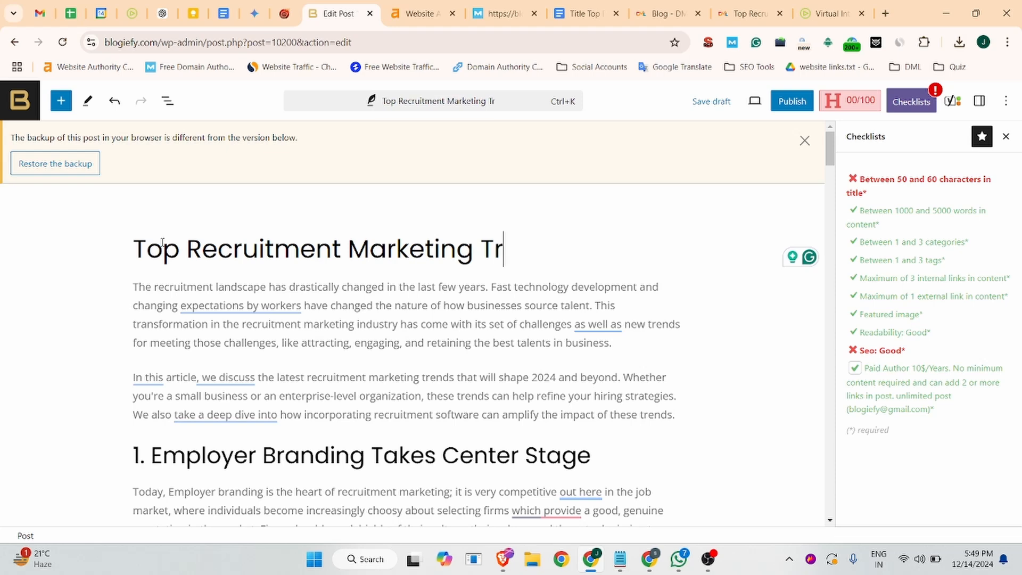
type("ends")
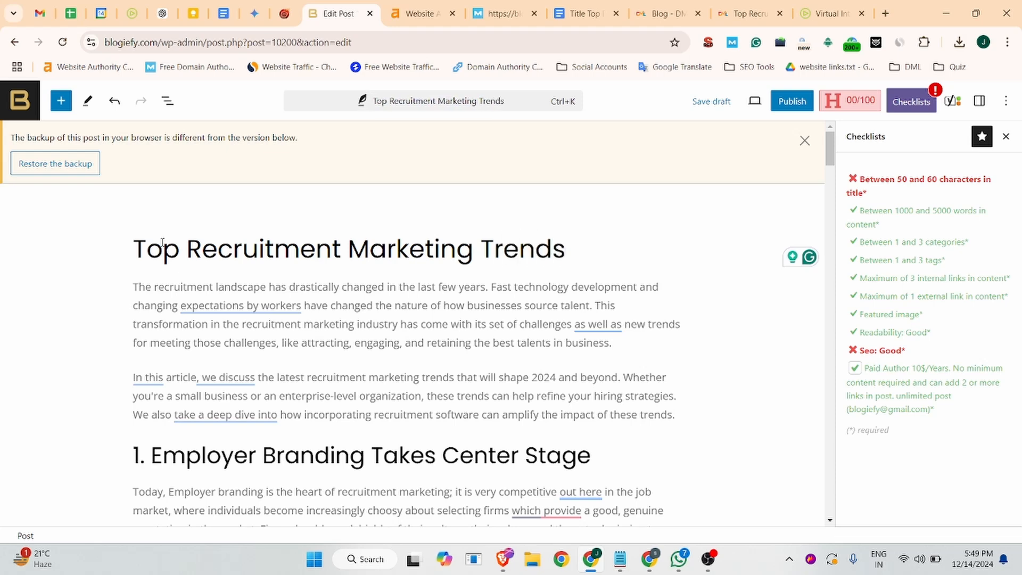
type(" in ")
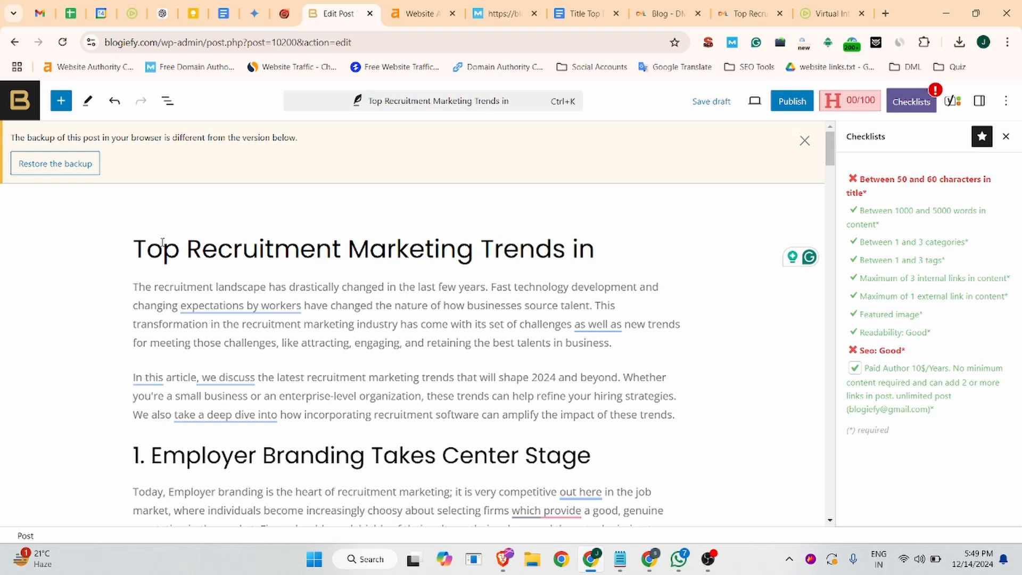
type("2025")
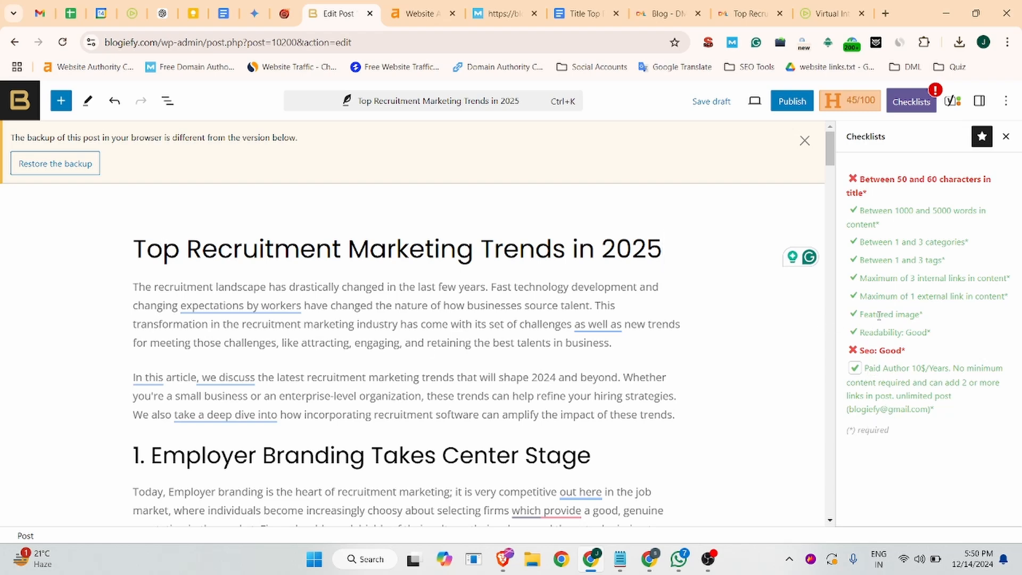
Step: Review the post's outstanding checklist items in the pre-publish check, and cancel without publishing
left_click(790, 101)
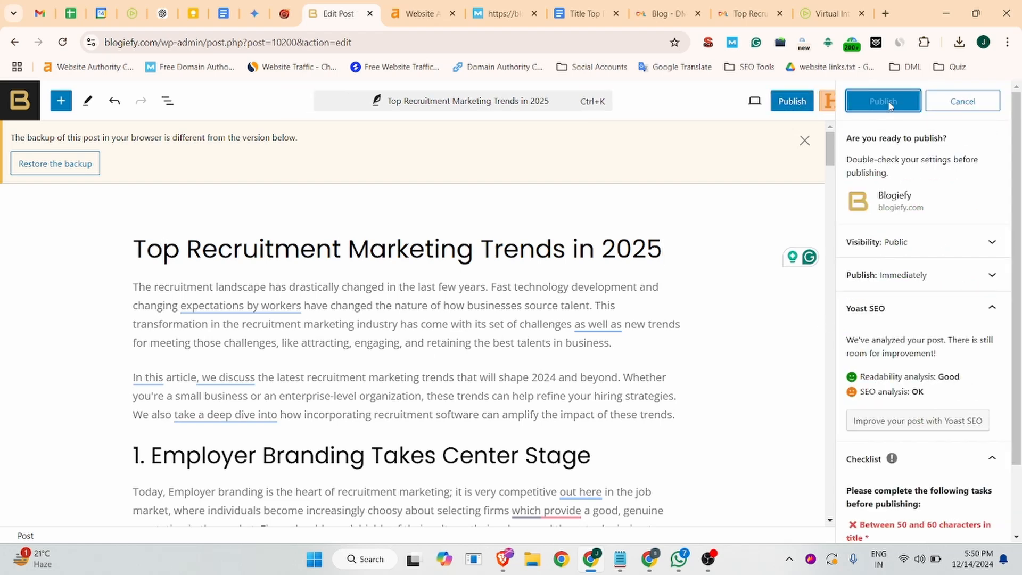
scroll(900, 417, "down", 2)
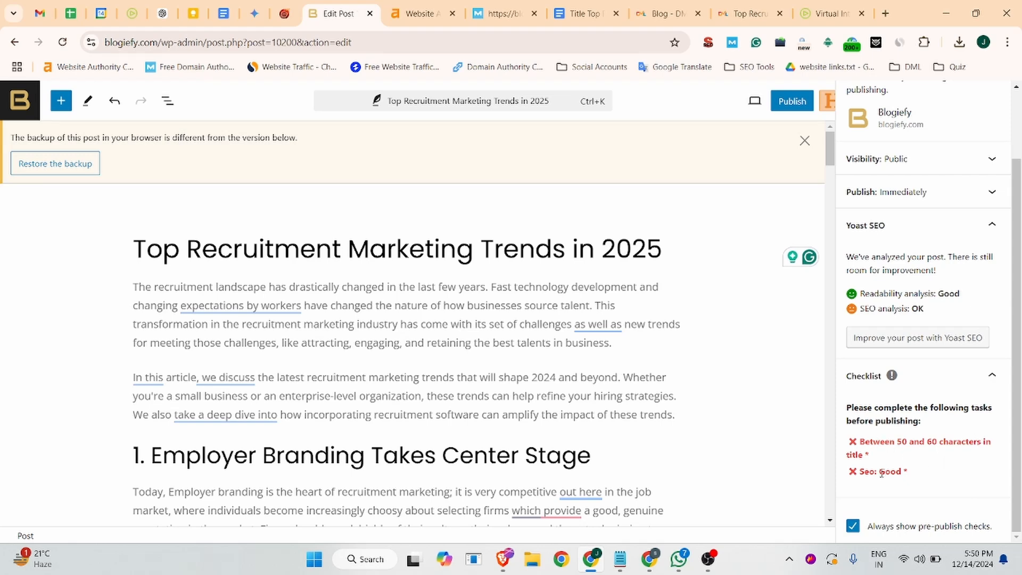
scroll(883, 473, "up", 3)
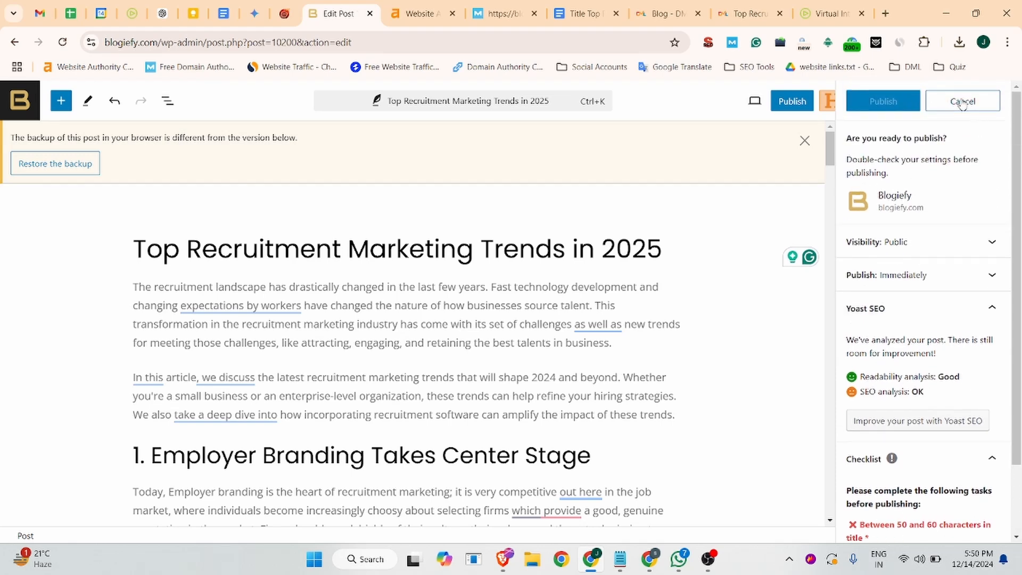
left_click(963, 102)
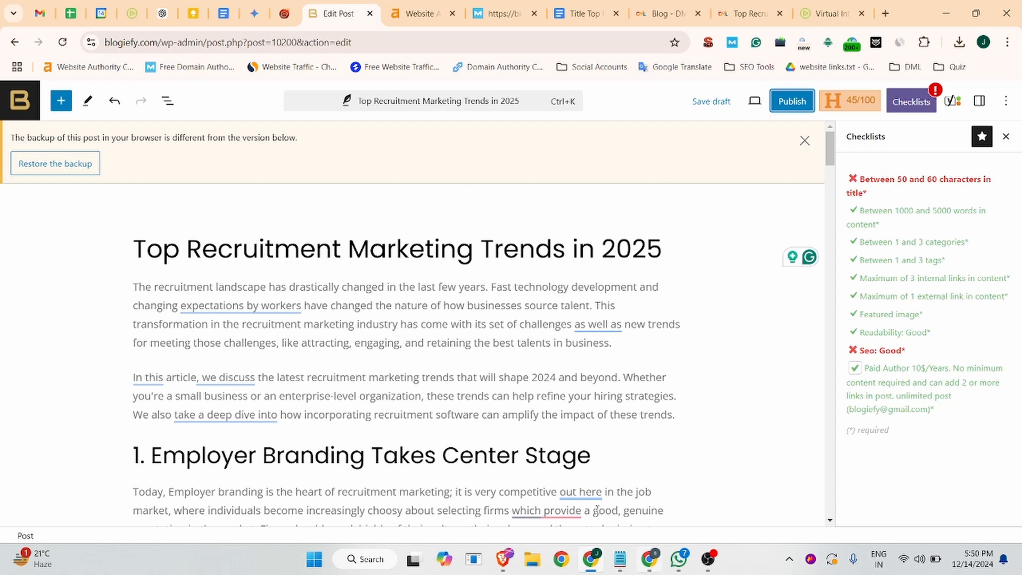
Step: Switch to the other Chrome window, save the "5 Traffic Management Strategies" post and open its live page
left_click(649, 492)
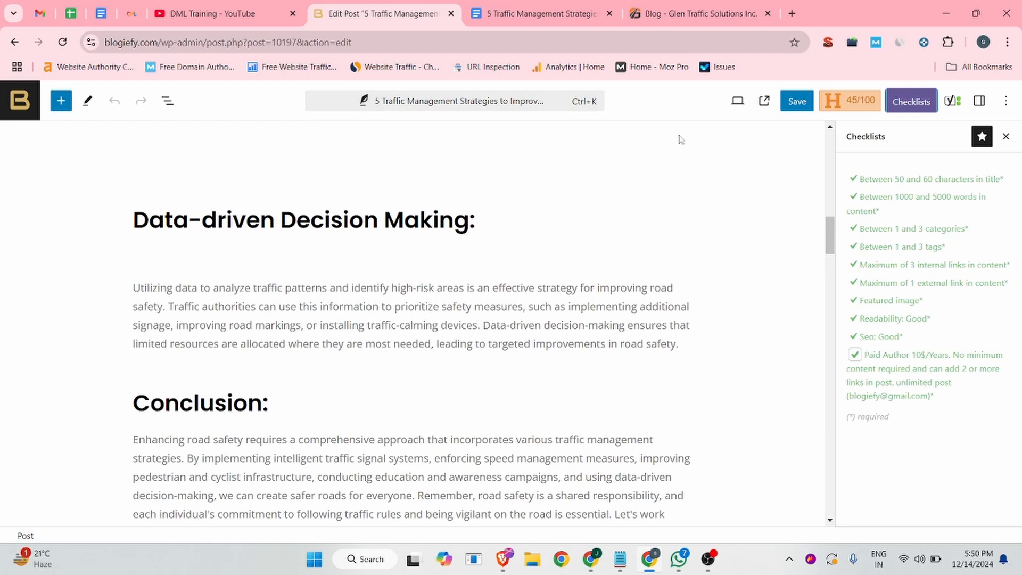
left_click(797, 101)
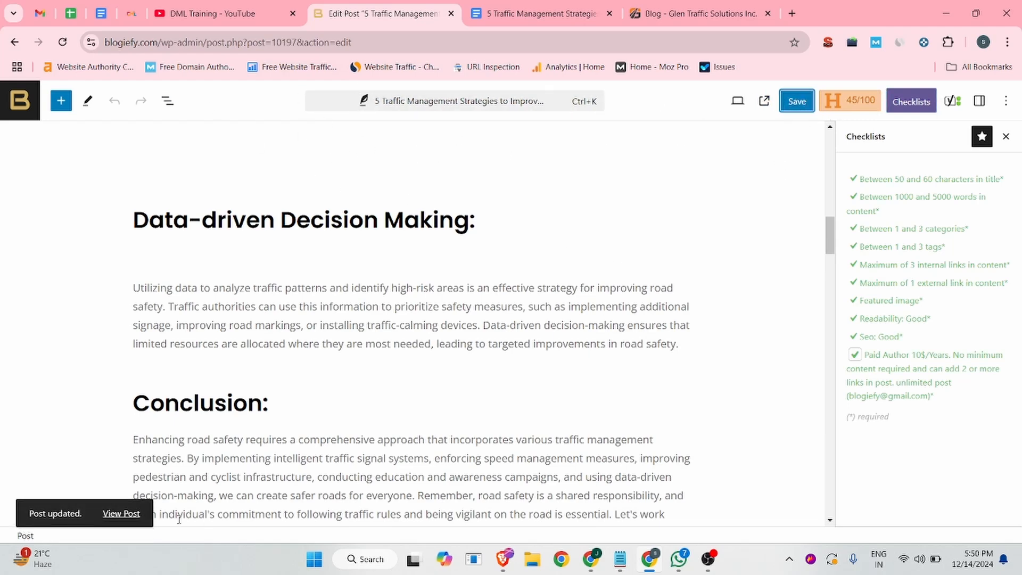
left_click(121, 513)
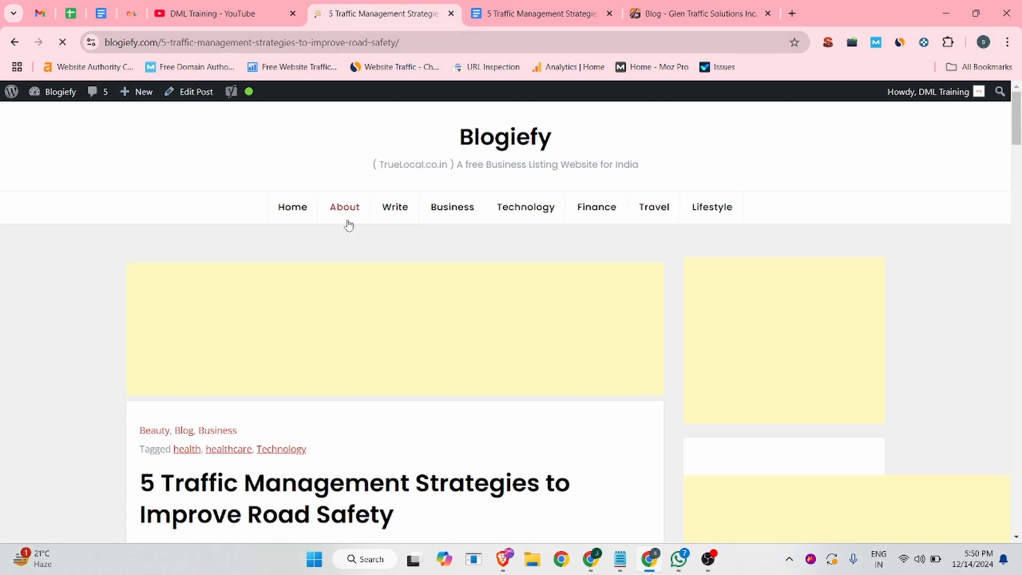
Step: Examine the live traffic management post, including its featured image, the linked "Traffic management" anchor in the introduction and the section headings
scroll(348, 225, "down", 5)
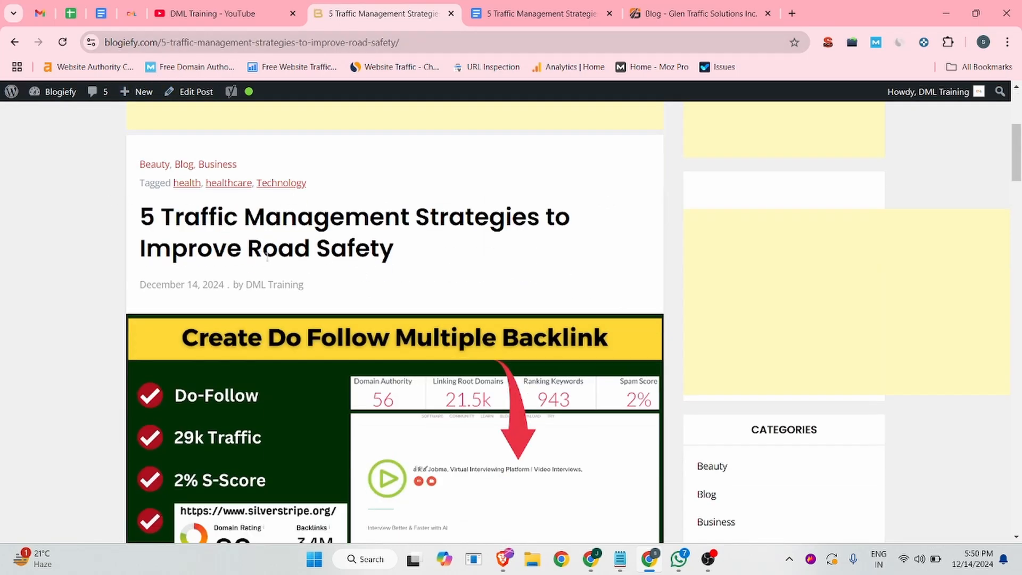
scroll(275, 258, "down", 5)
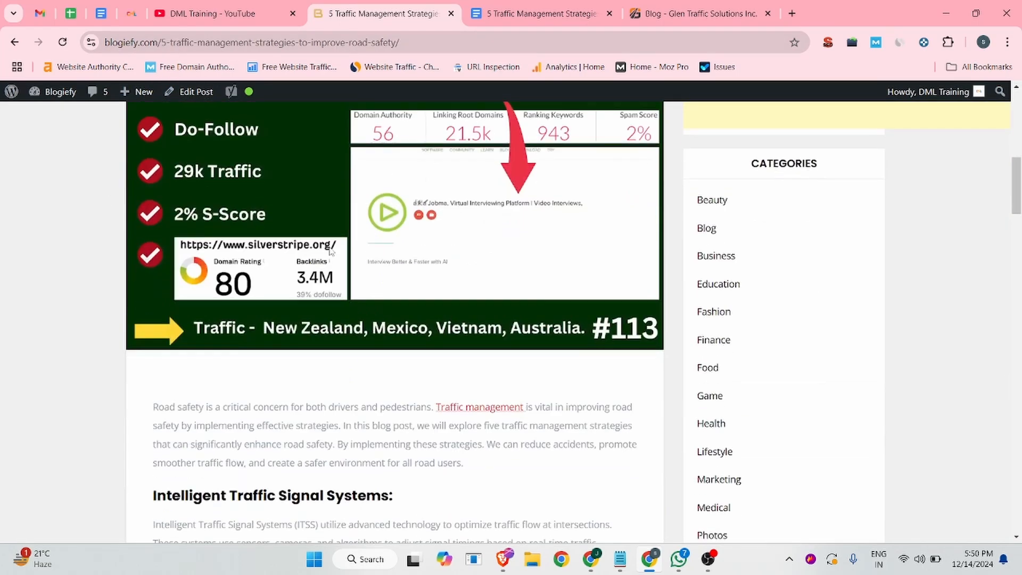
scroll(450, 326, "down", 3)
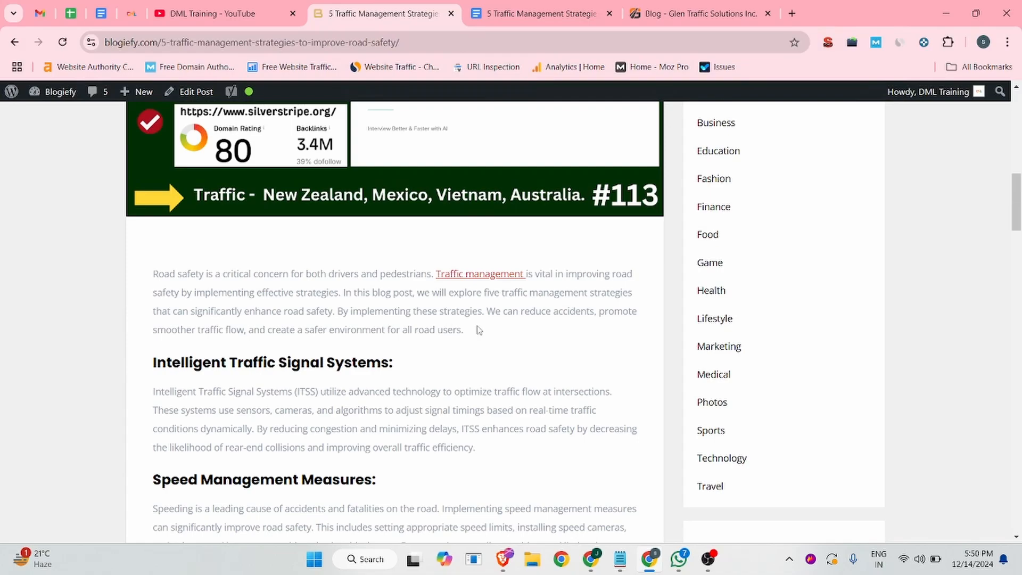
left_click_drag(477, 330, 153, 273)
scroll(330, 310, "down", 1)
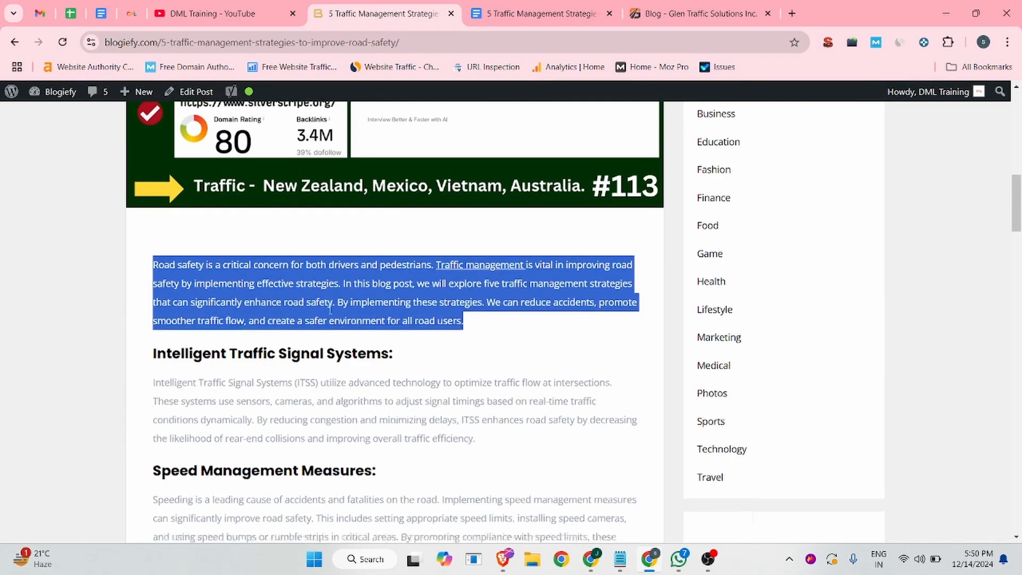
scroll(330, 310, "down", 4)
scroll(507, 270, "down", 6)
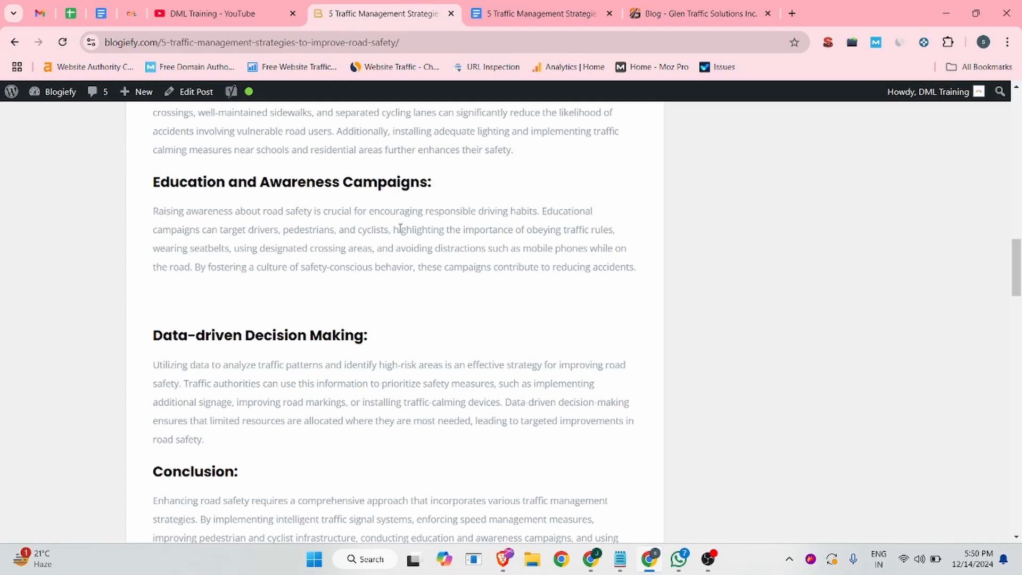
scroll(400, 228, "up", 15)
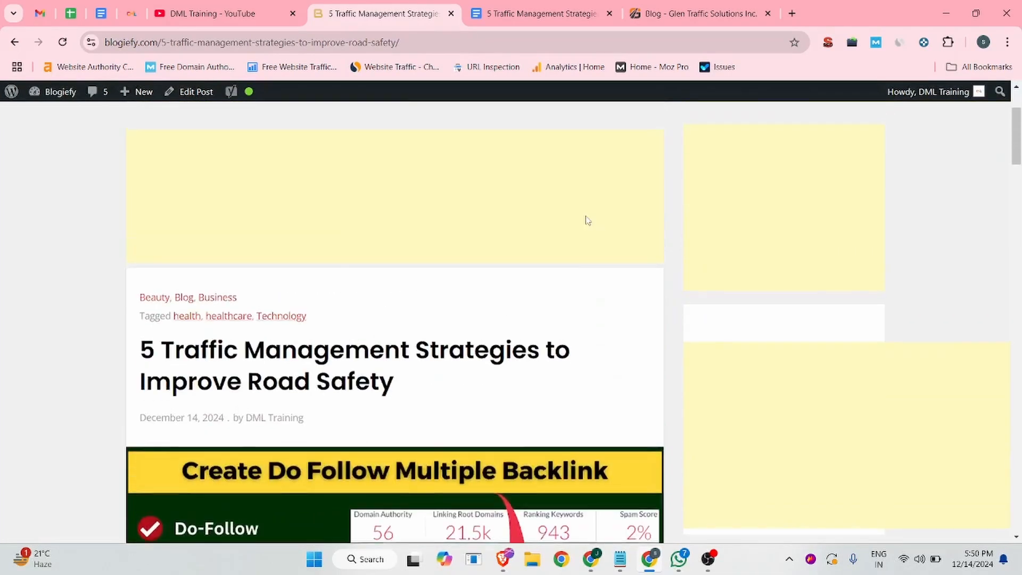
scroll(586, 219, "up", 2)
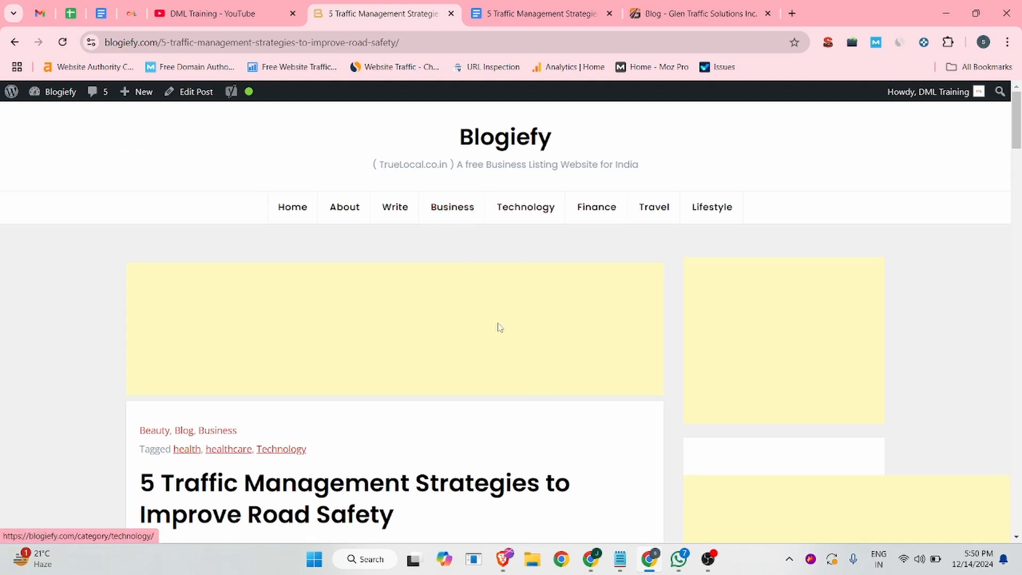
Step: Return to the Chrome window with the recruitment post and load the blogiefy.com home page, leaving the editor without saving
left_click(590, 559)
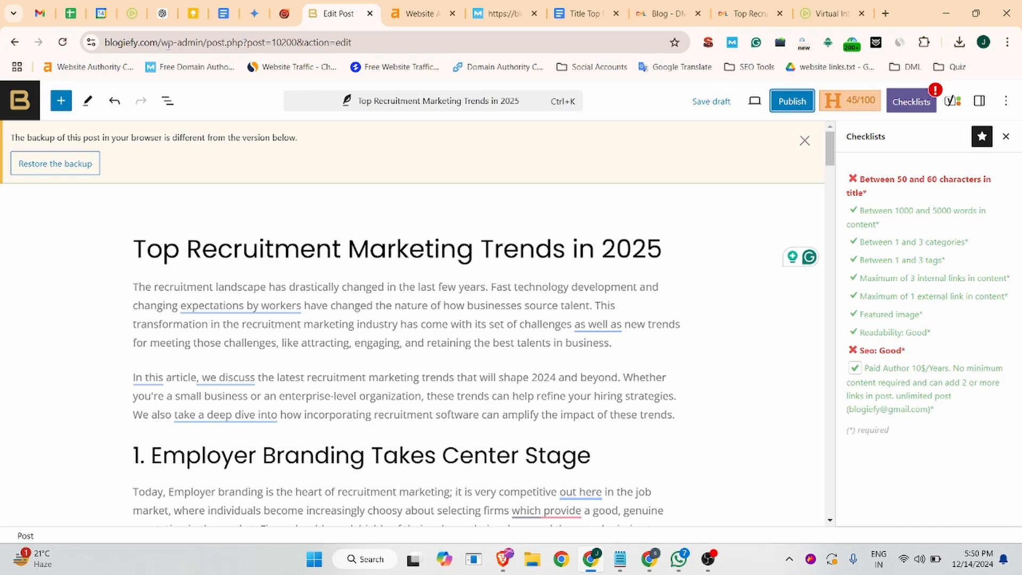
left_click_drag(155, 43, 372, 42)
key("BackSpace")
key("Return")
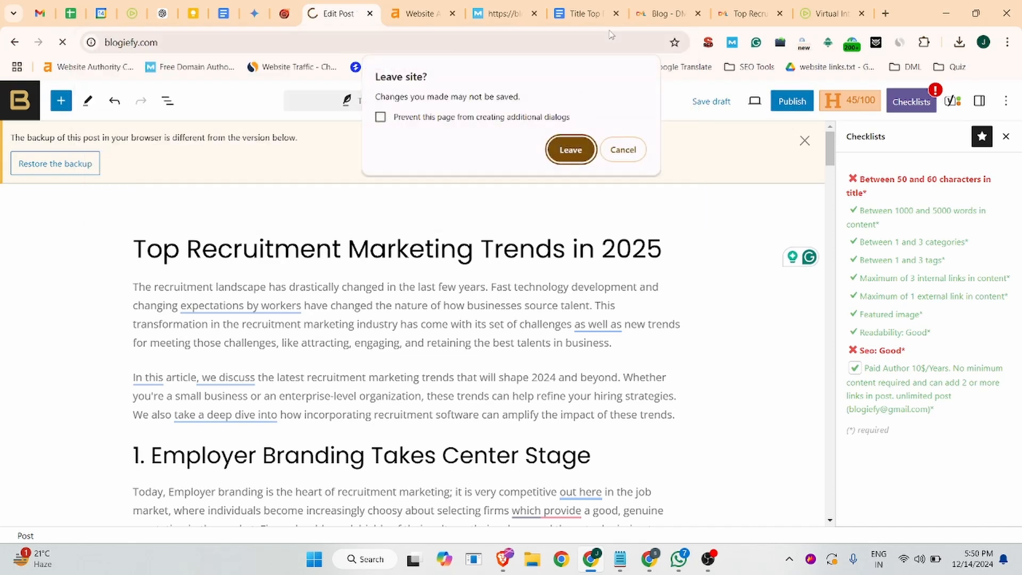
left_click(583, 157)
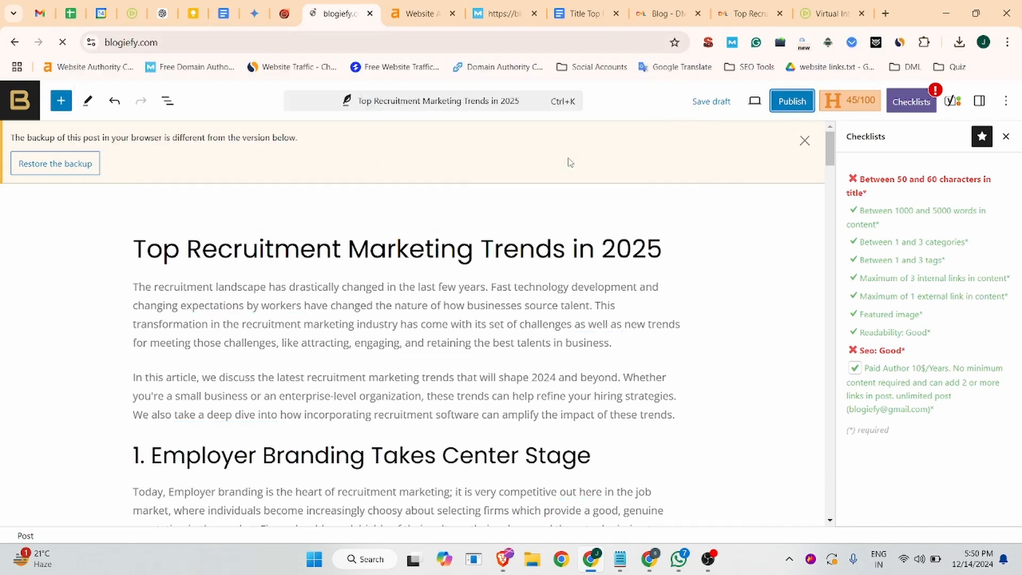